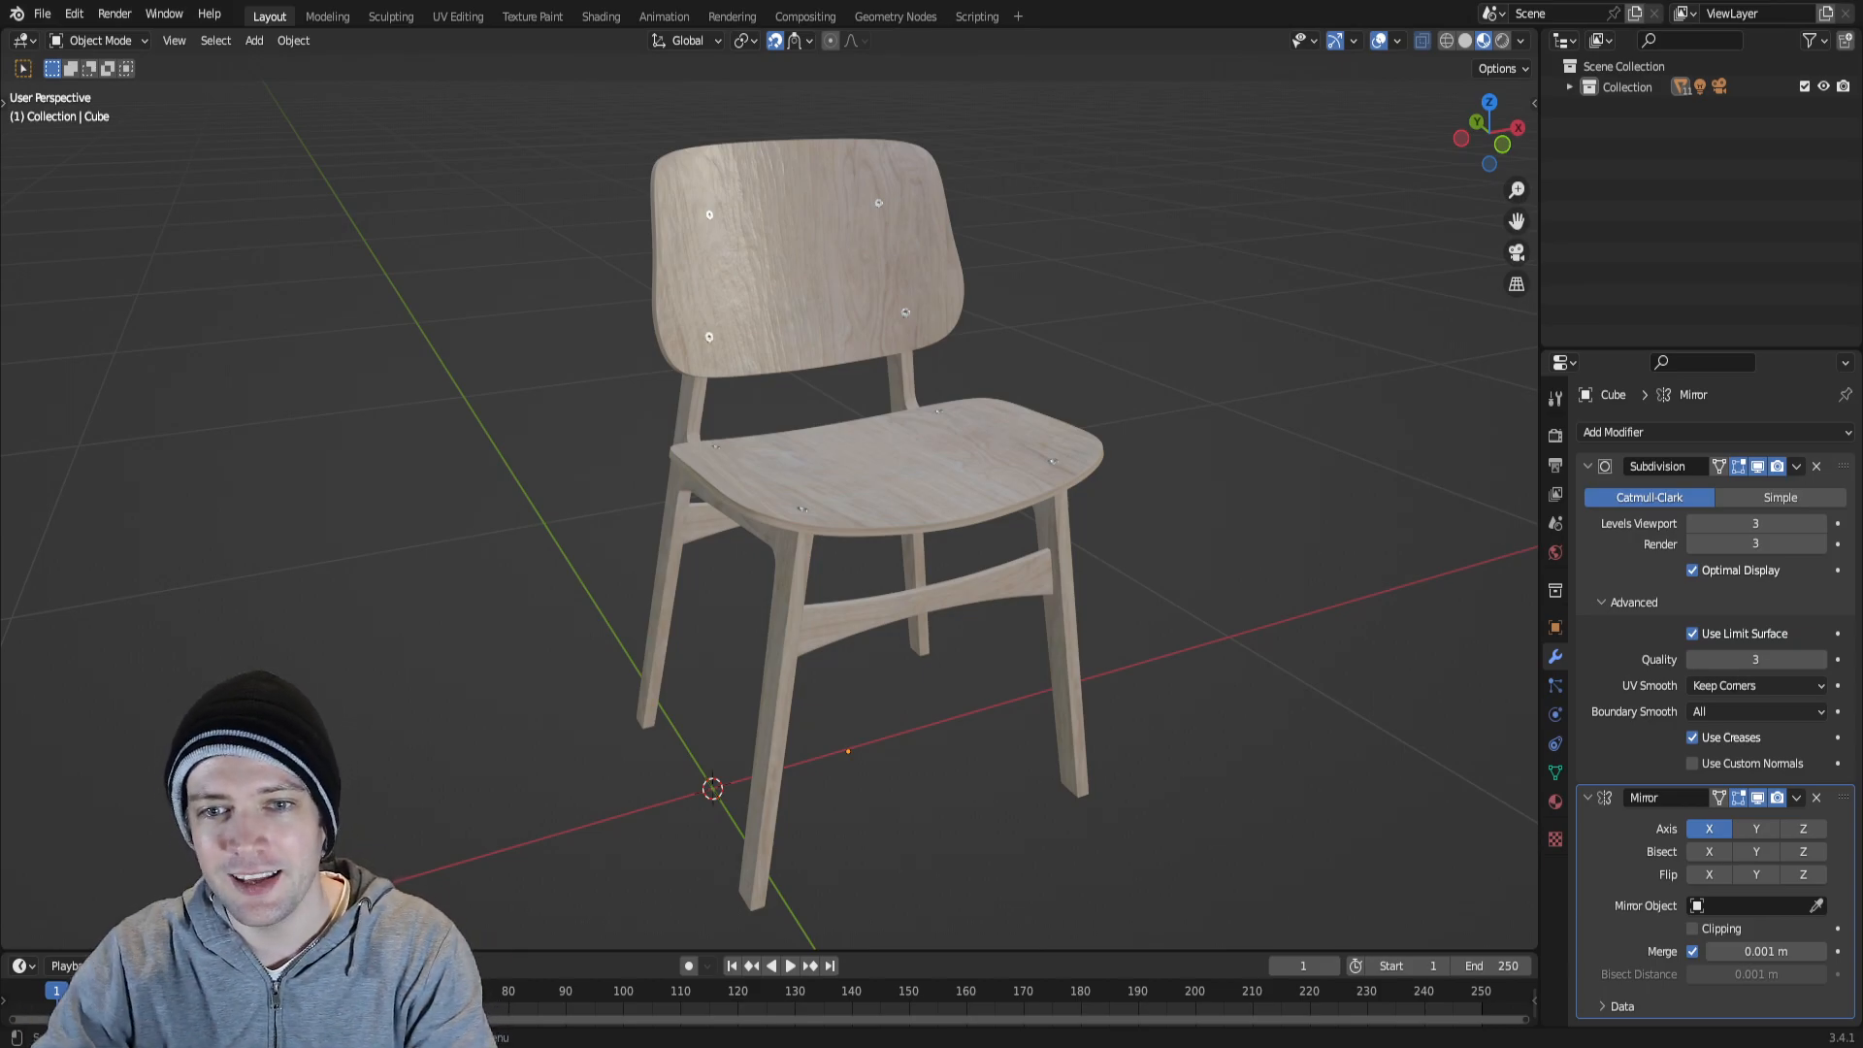
Examine the chair's overall shape in front, right, top and back orthographic views and in perspective.
shift+middle_drag(968, 531, 980, 493)
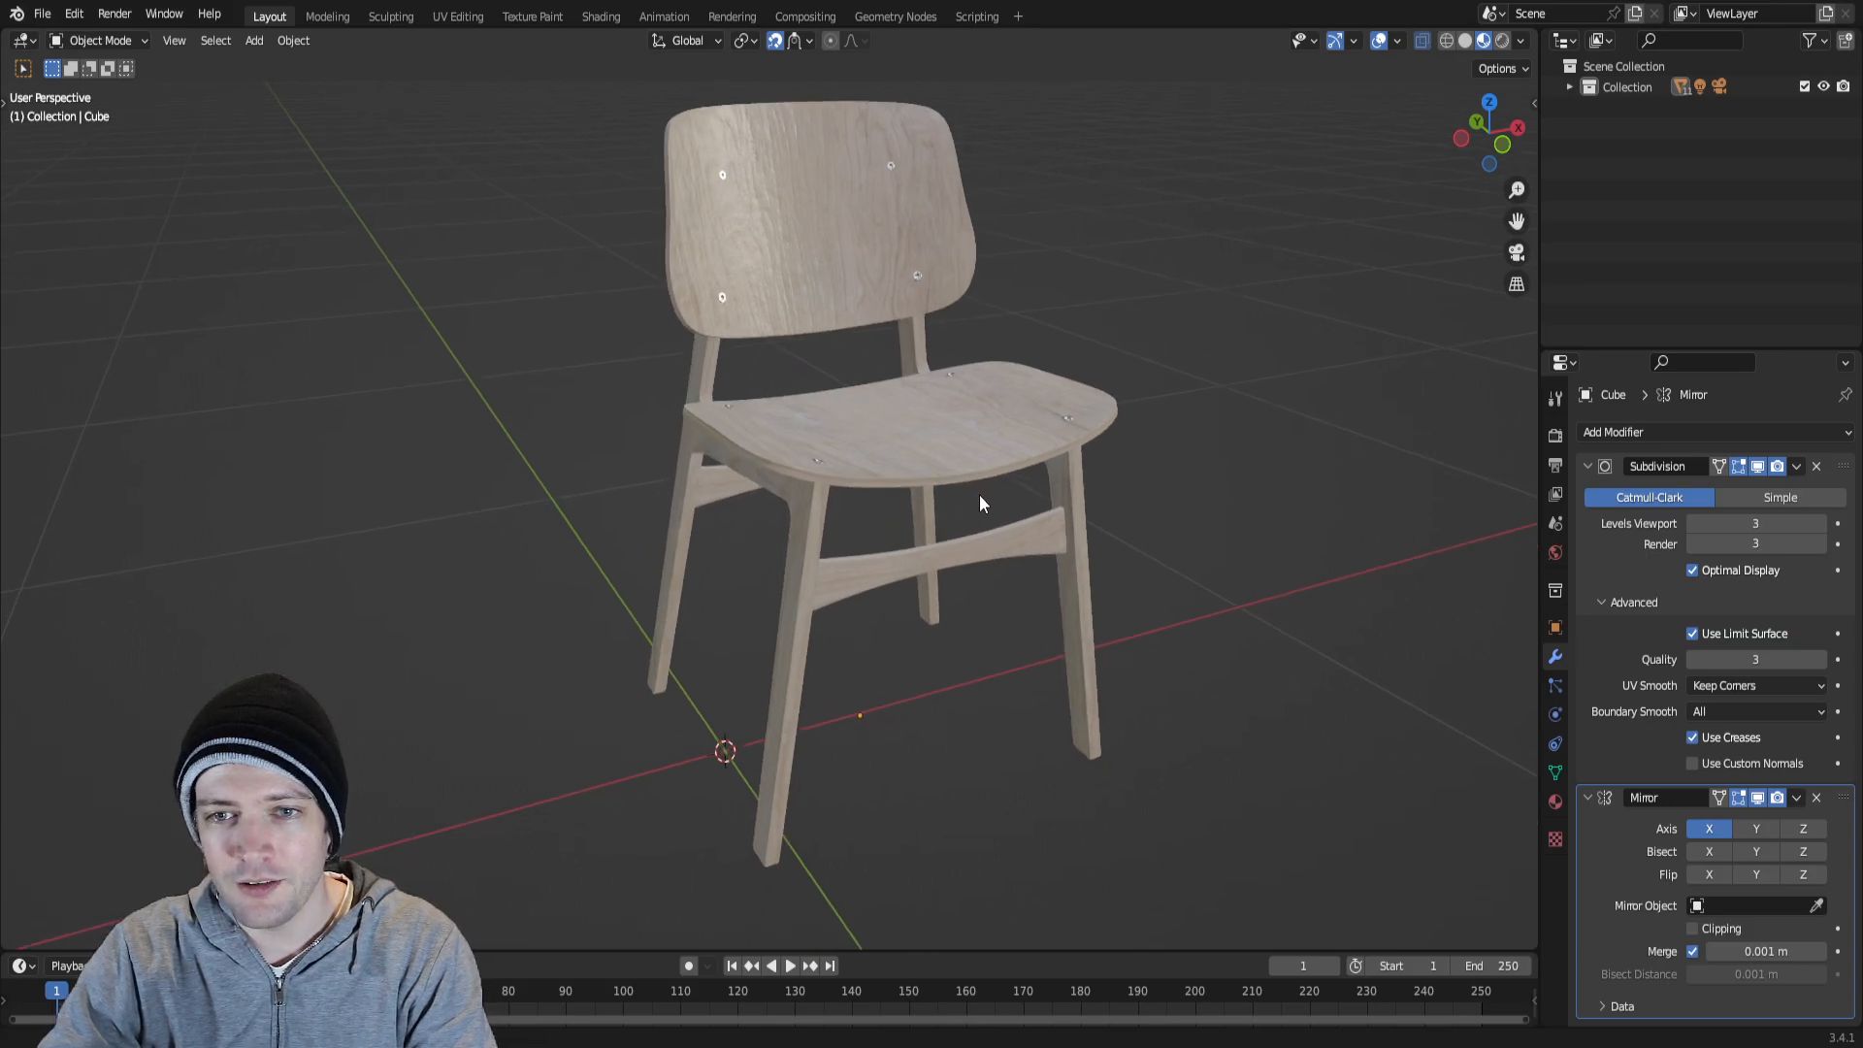
scroll(979, 497, down, 1)
key(KP_1)
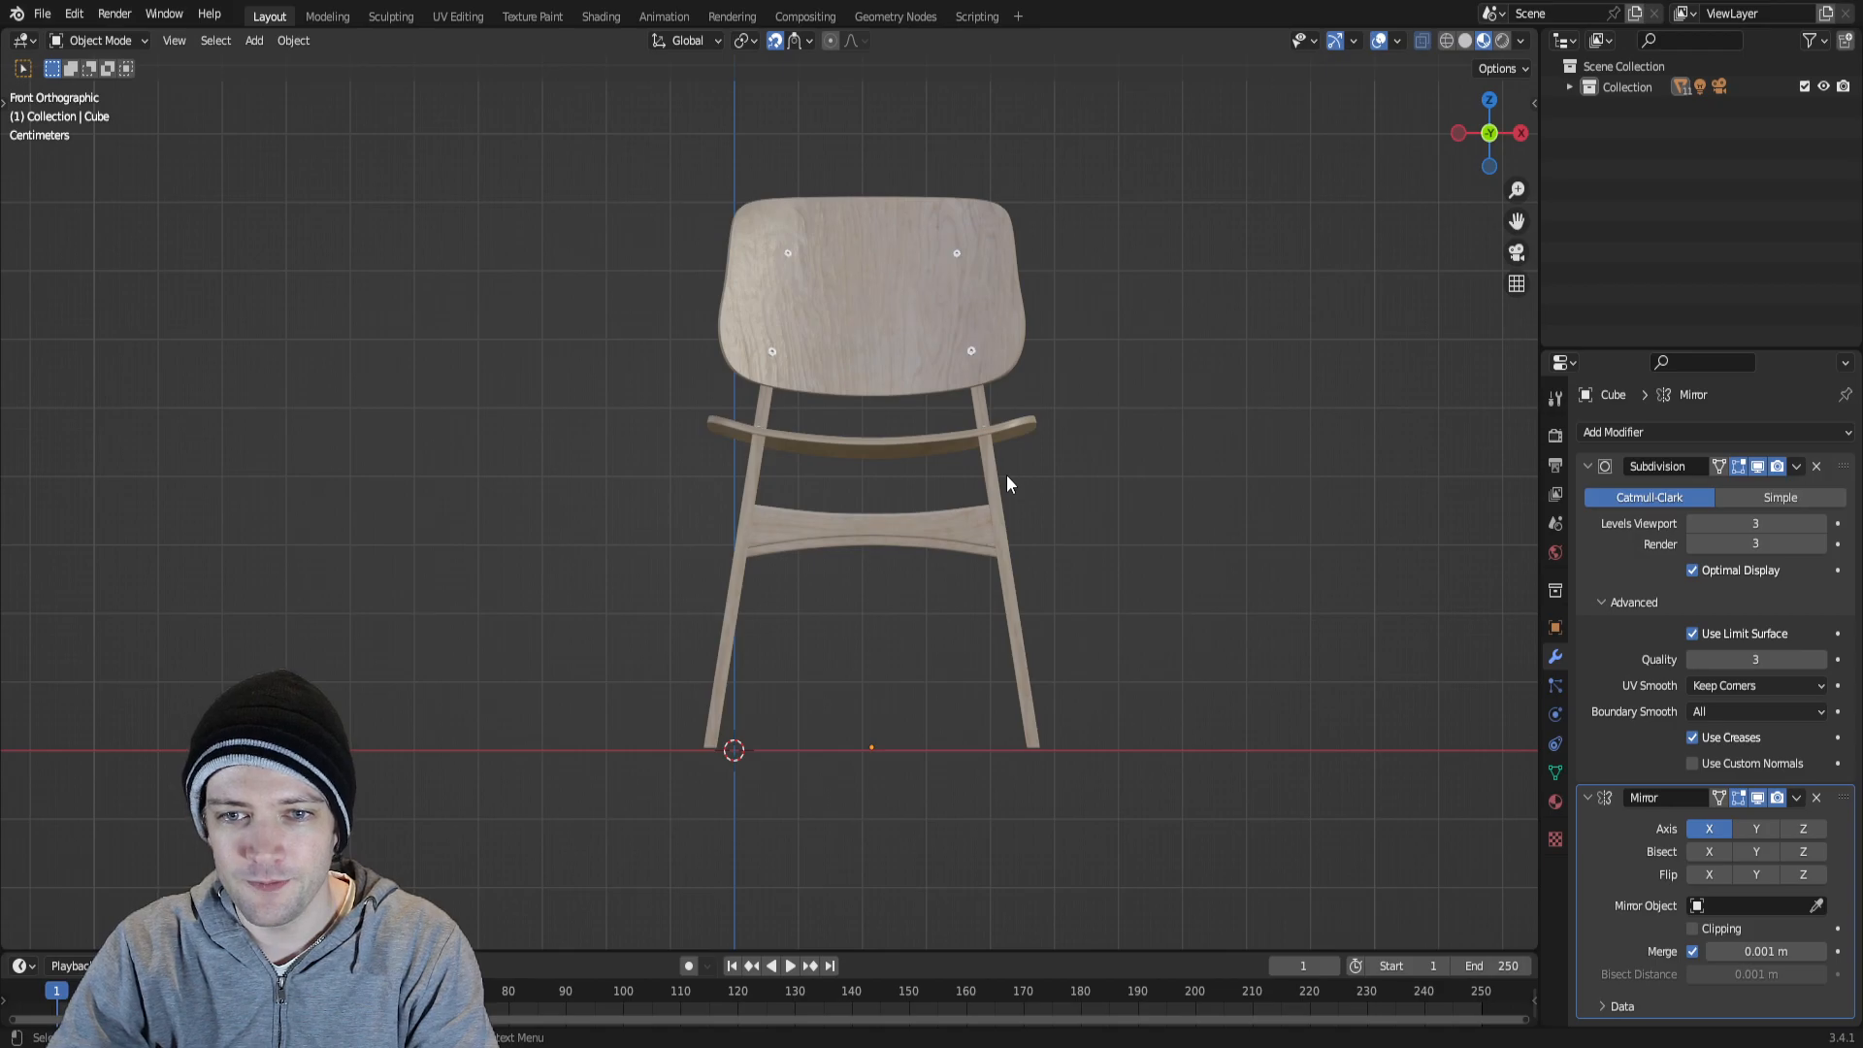
key(KP_3)
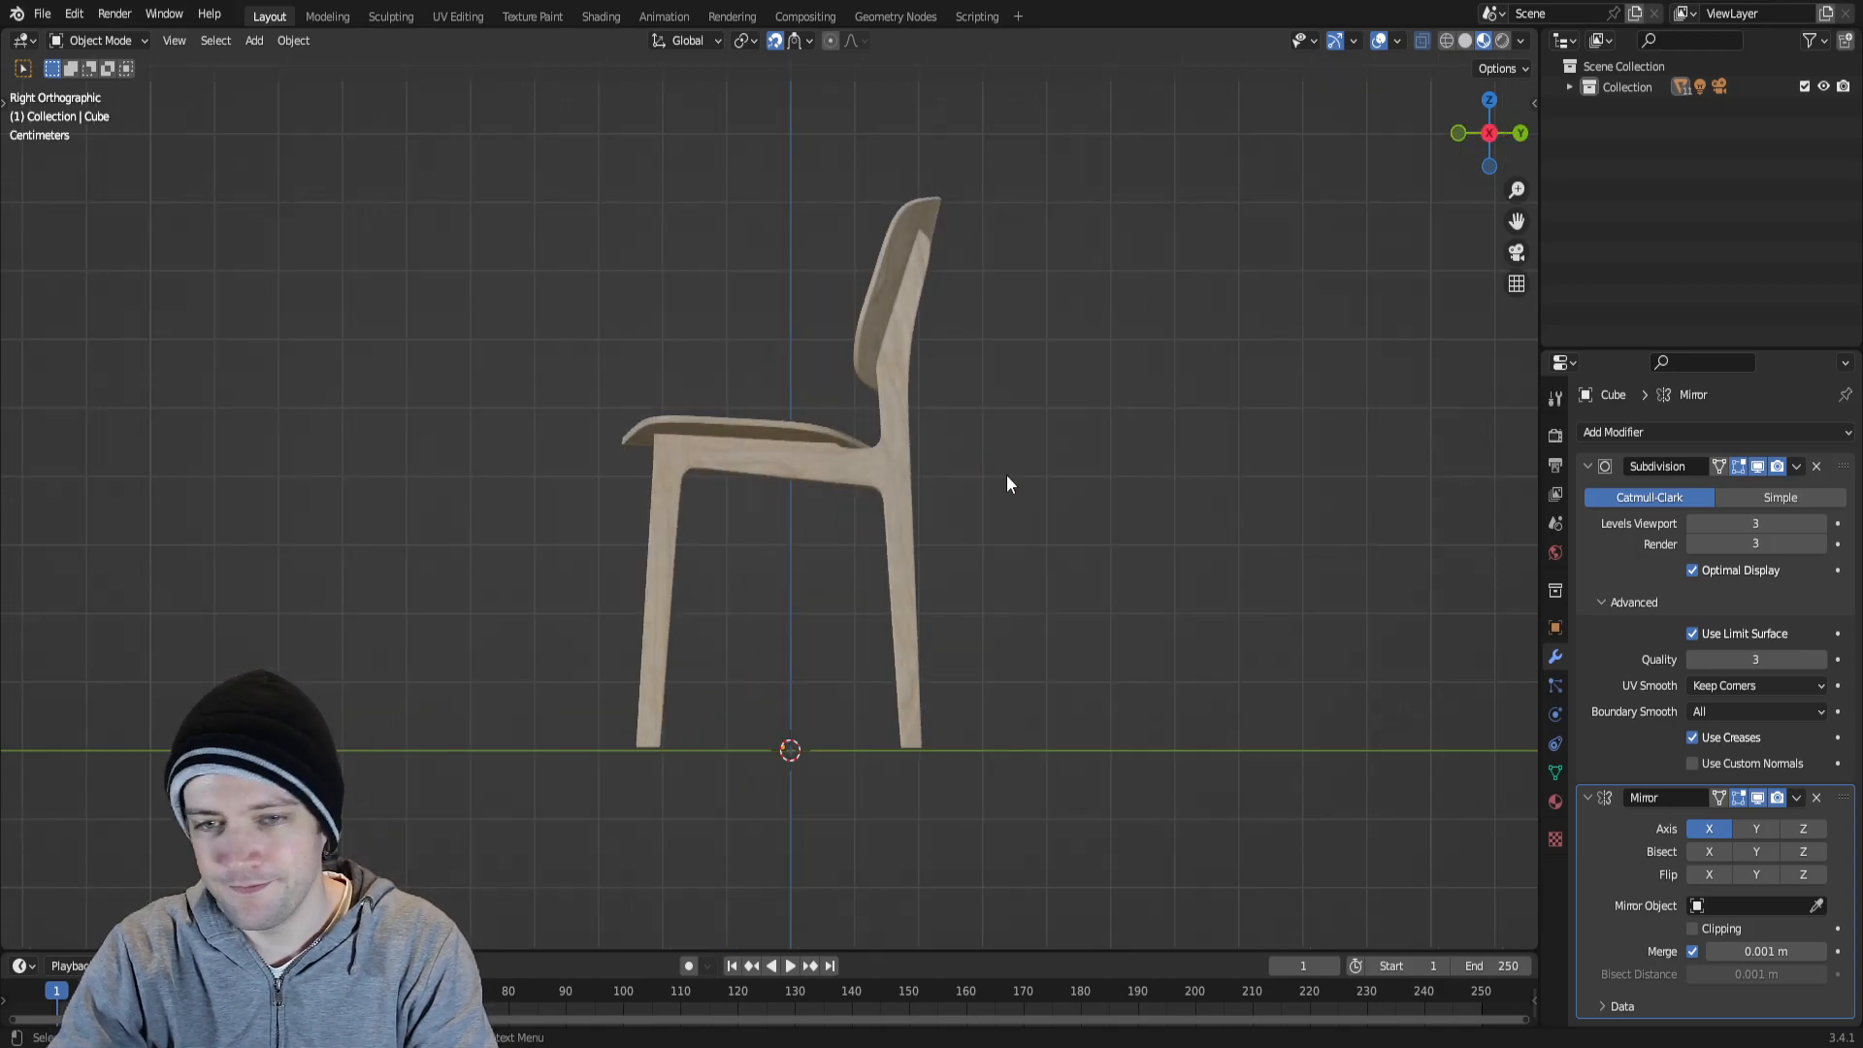
key(KP_7)
key(KP_1)
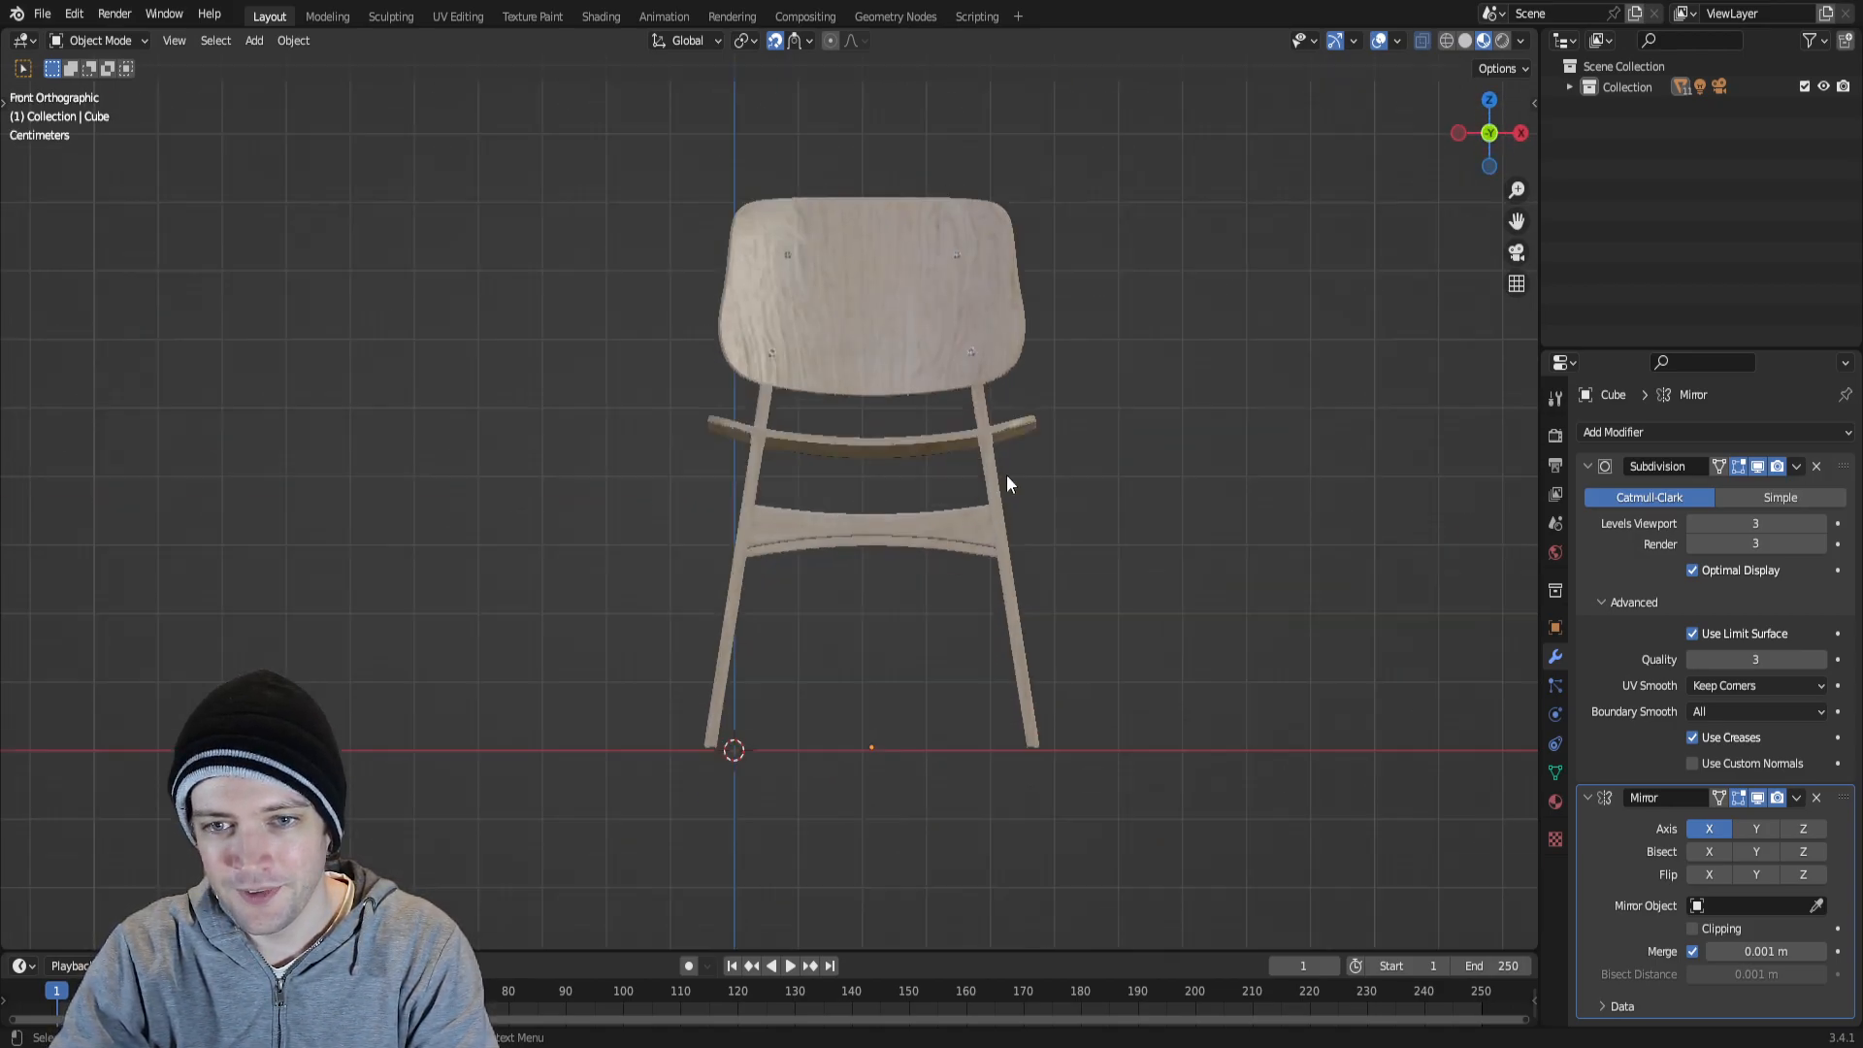
key(ctrl+KP_1)
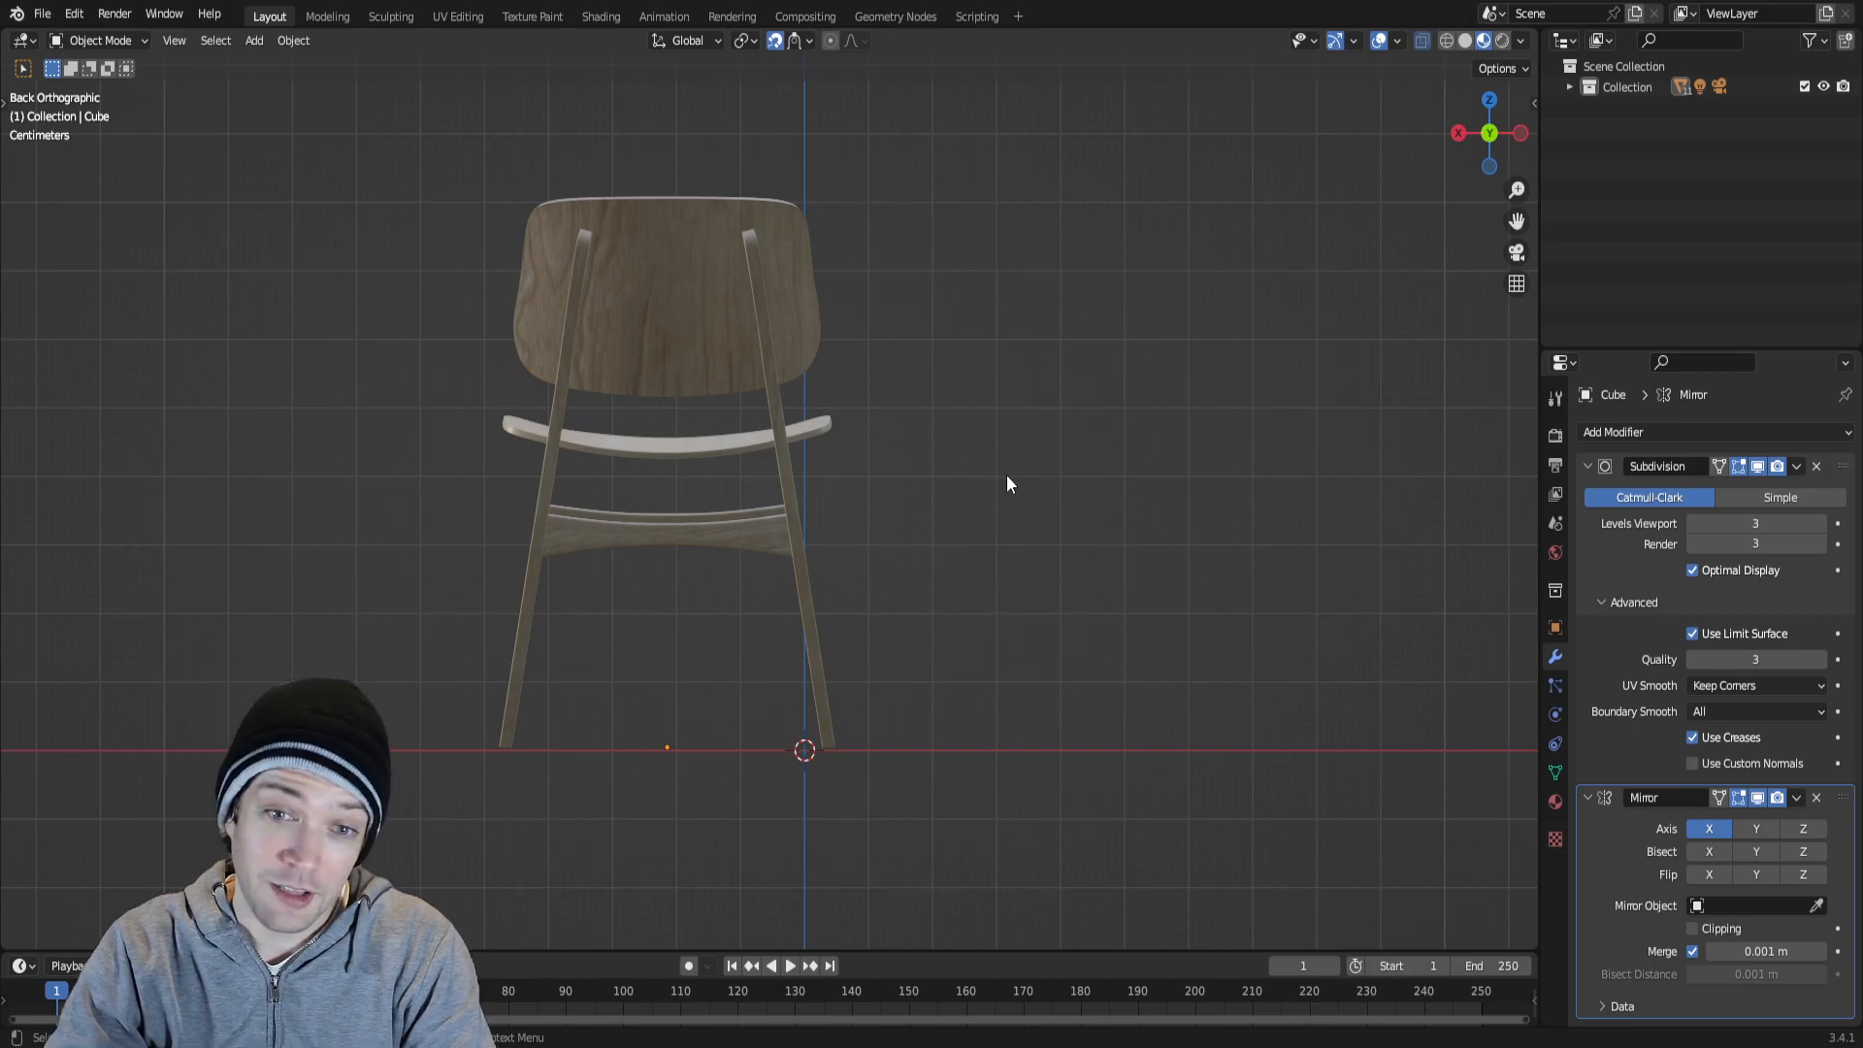
key(KP_1)
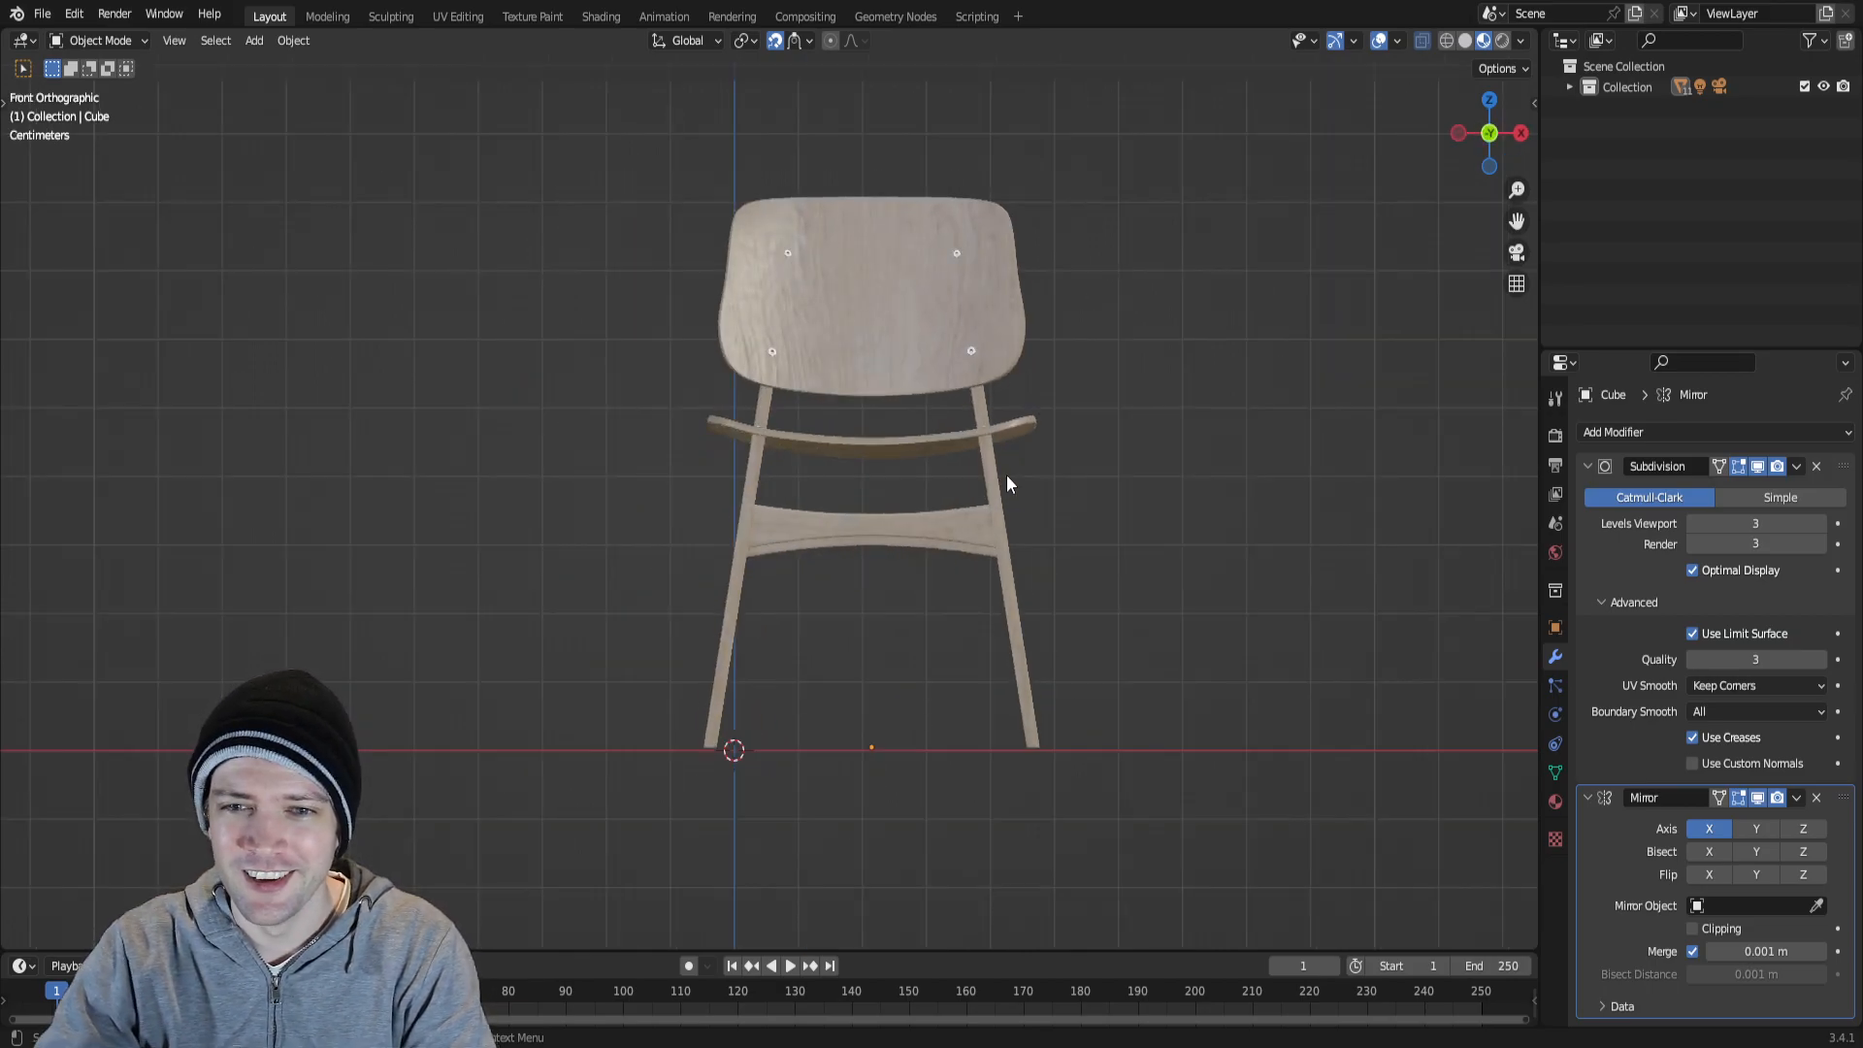
scroll(986, 433, up, 1)
scroll(981, 420, up, 1)
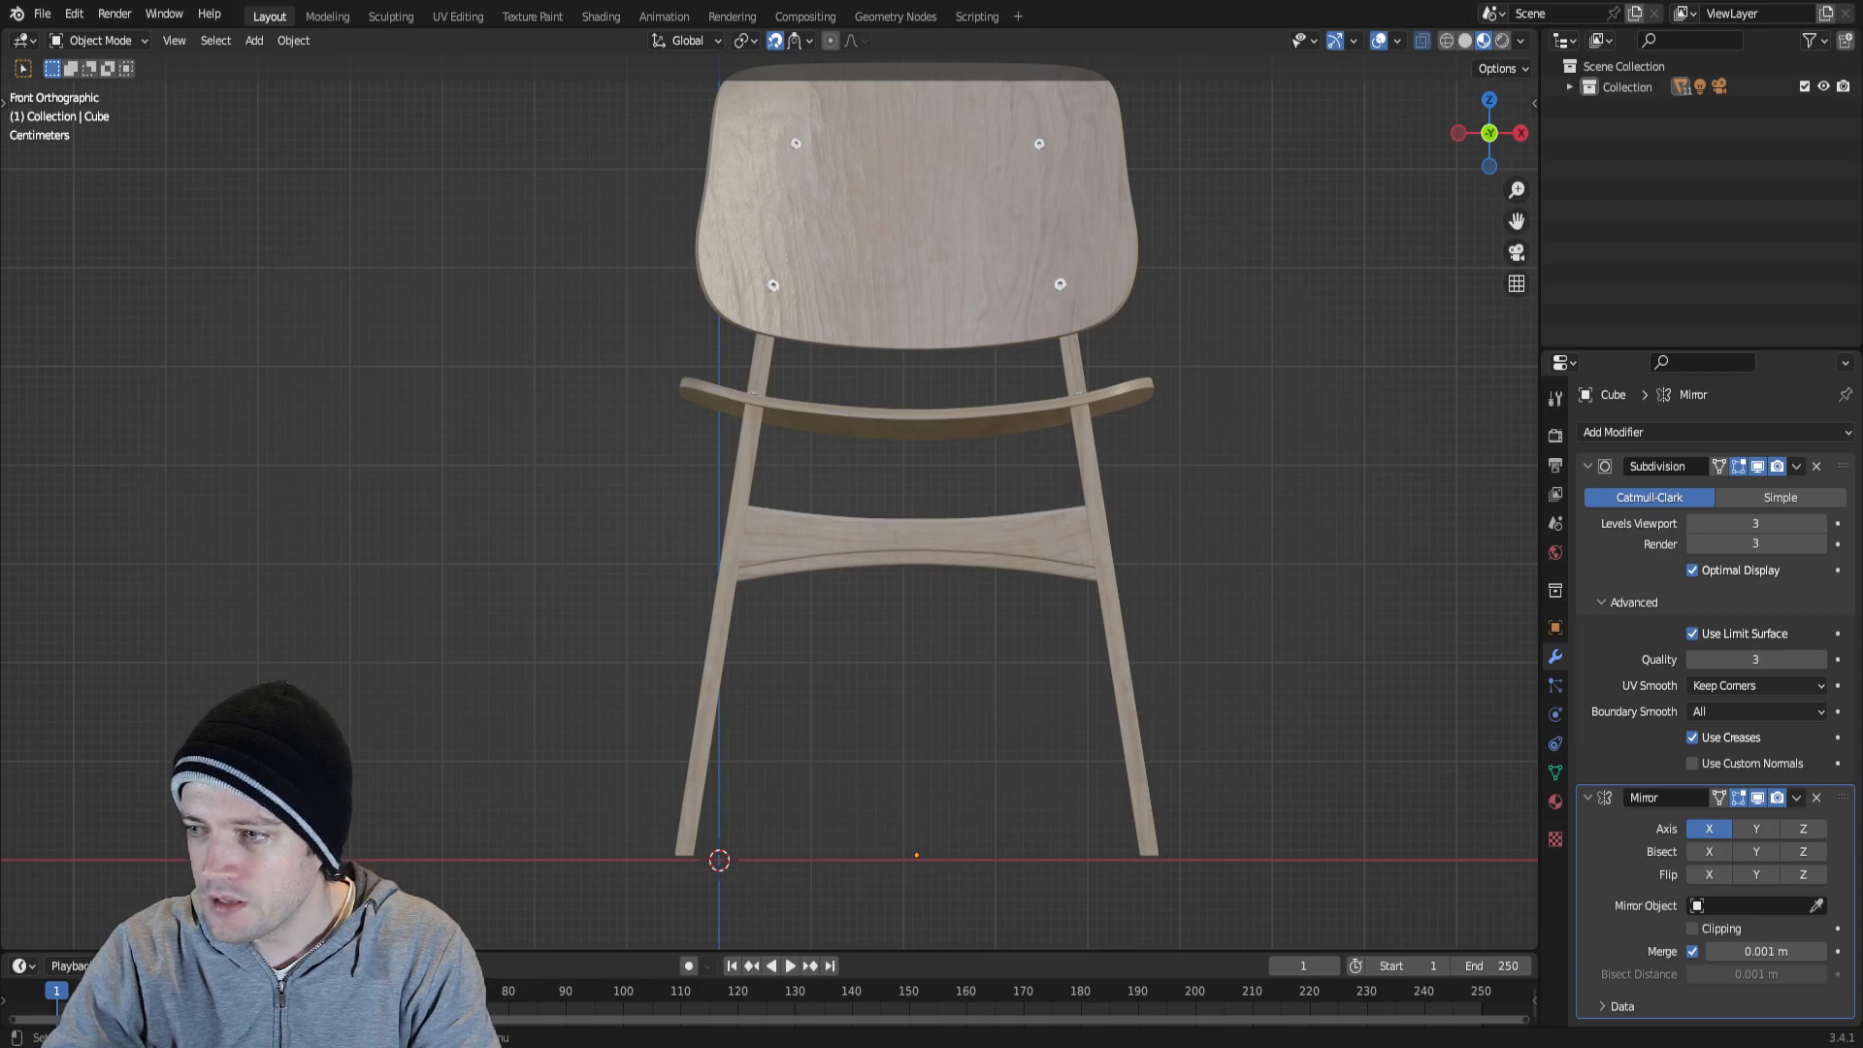
middle_drag(795, 592, 901, 594)
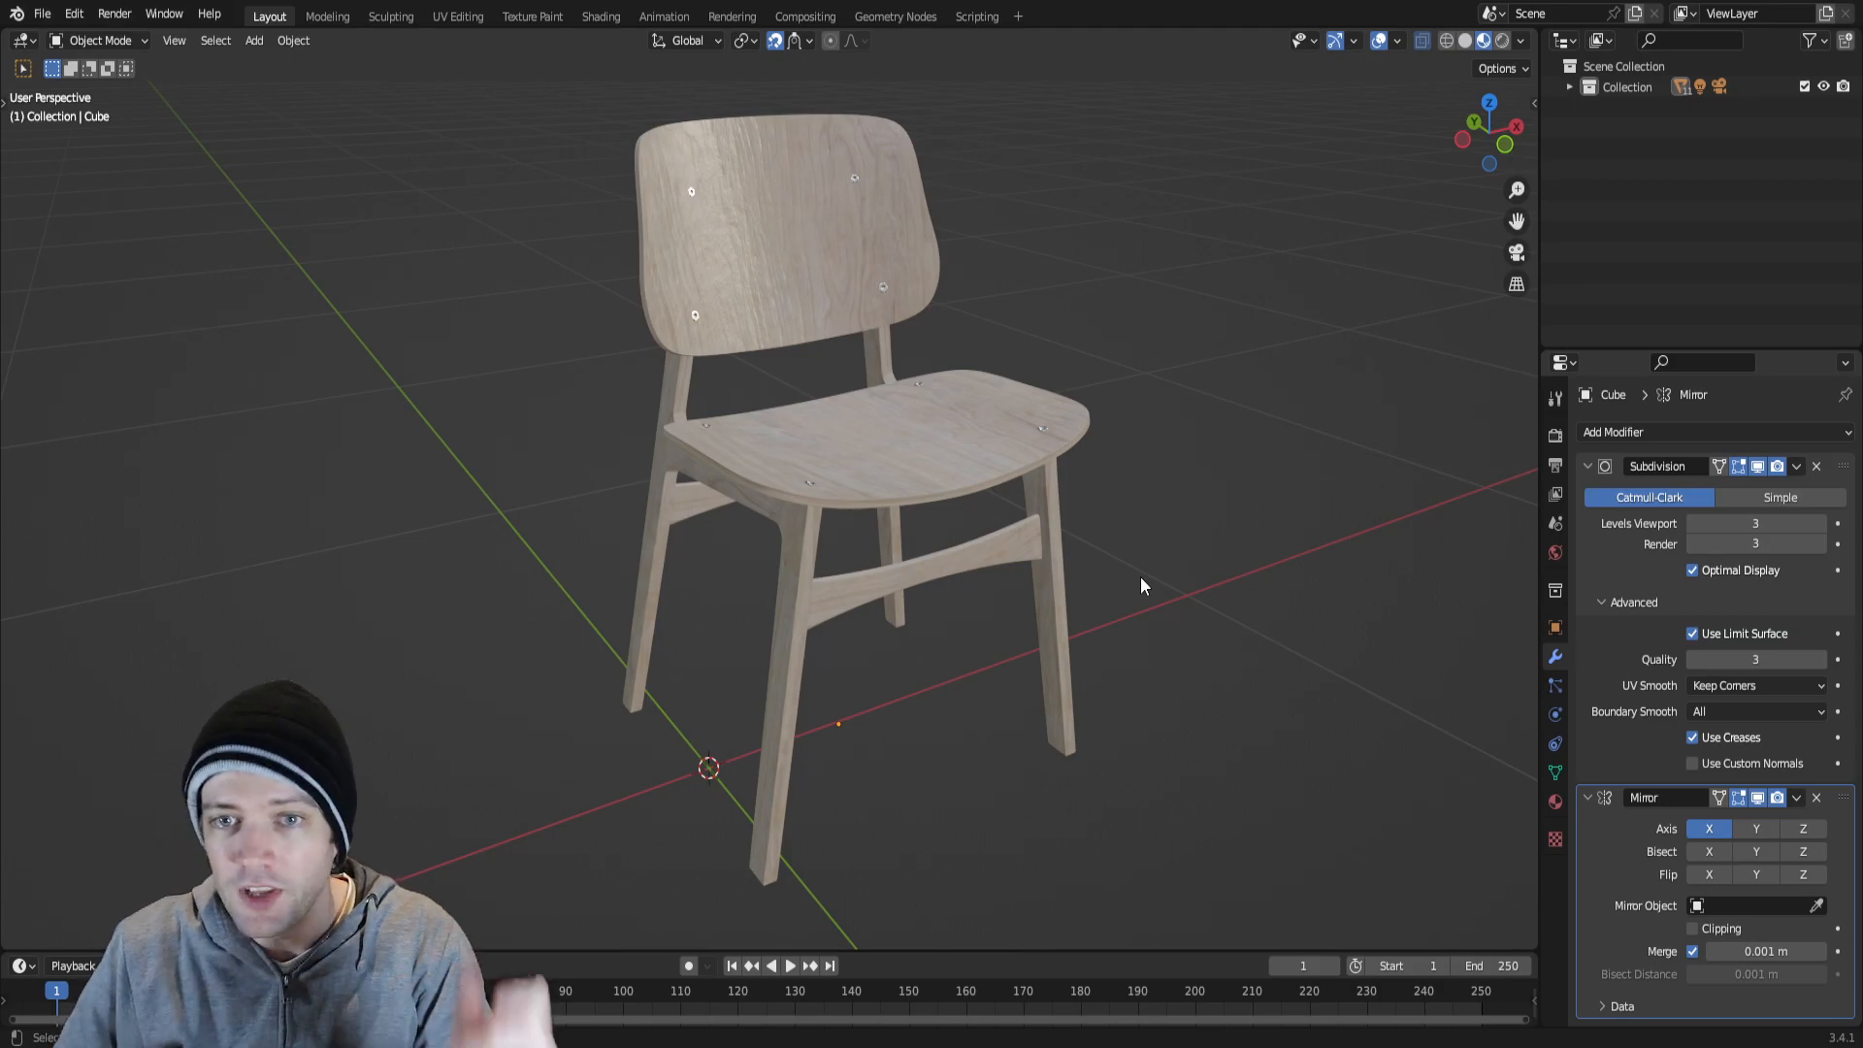
scroll(901, 507, up, 2)
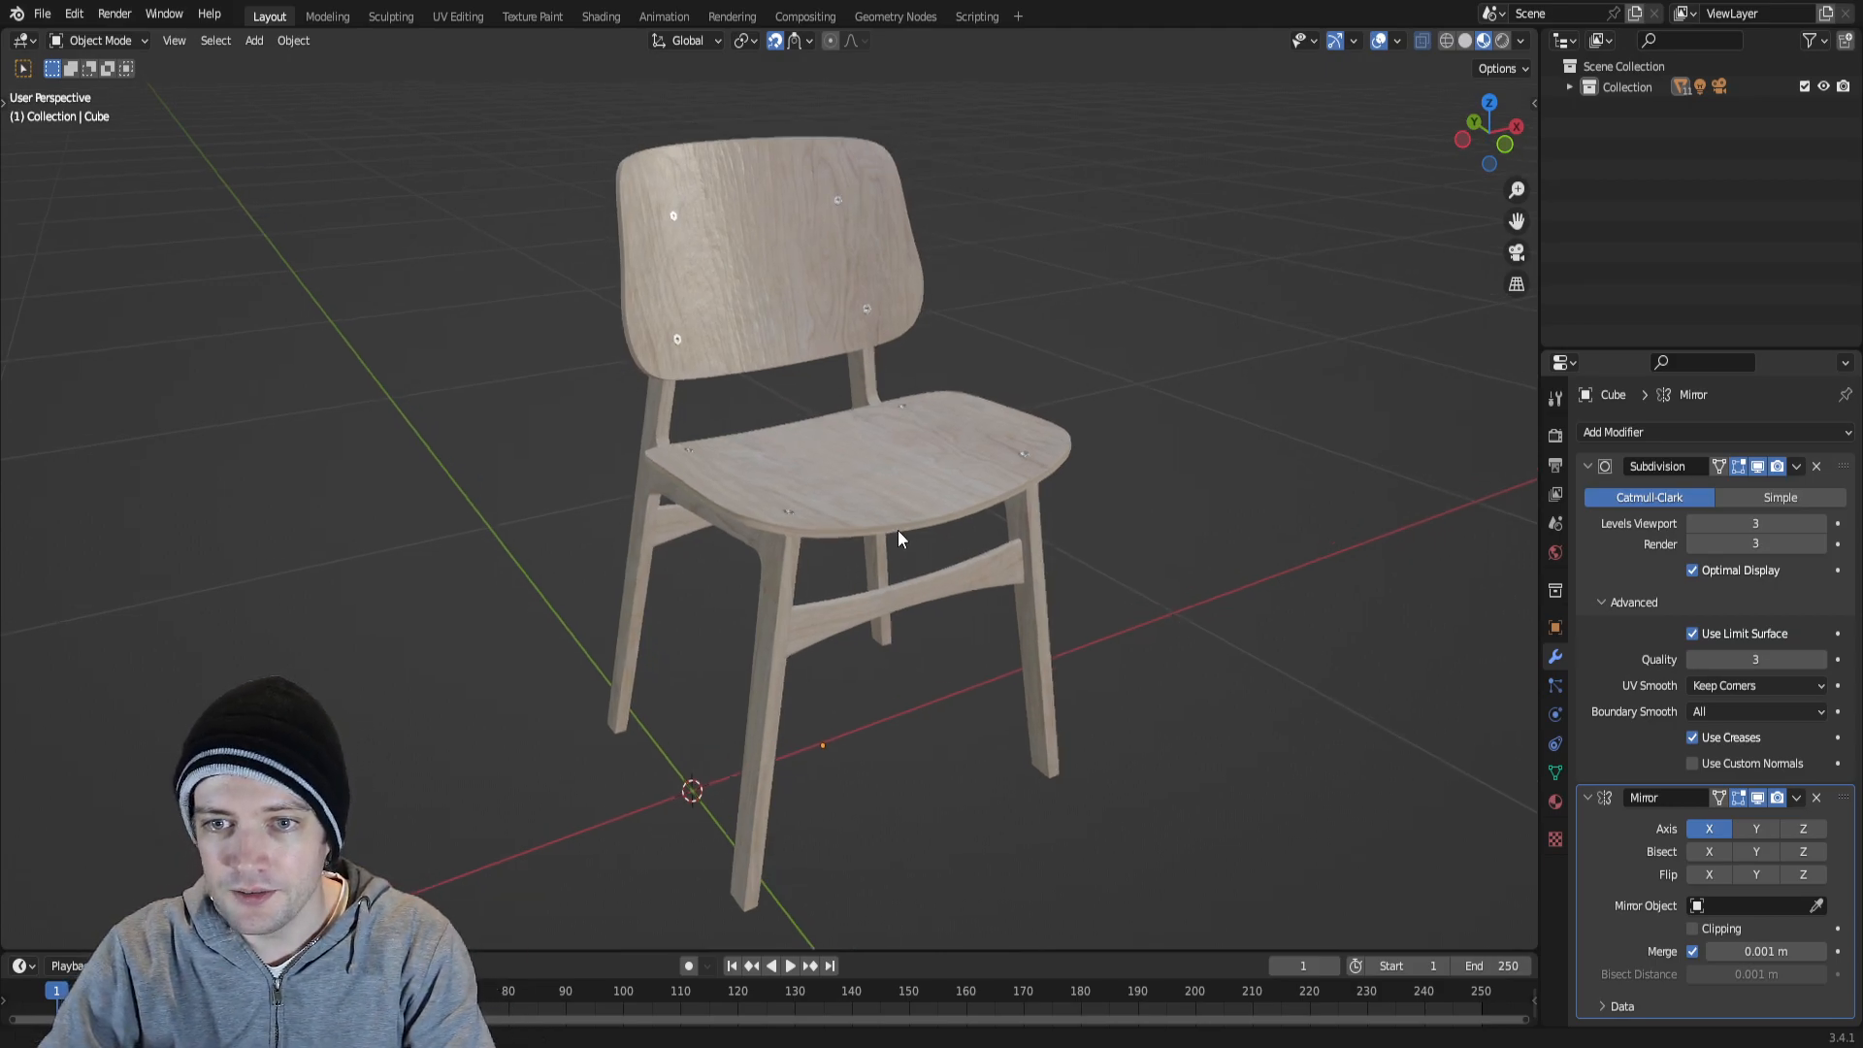
shift+middle_drag(980, 460, 939, 533)
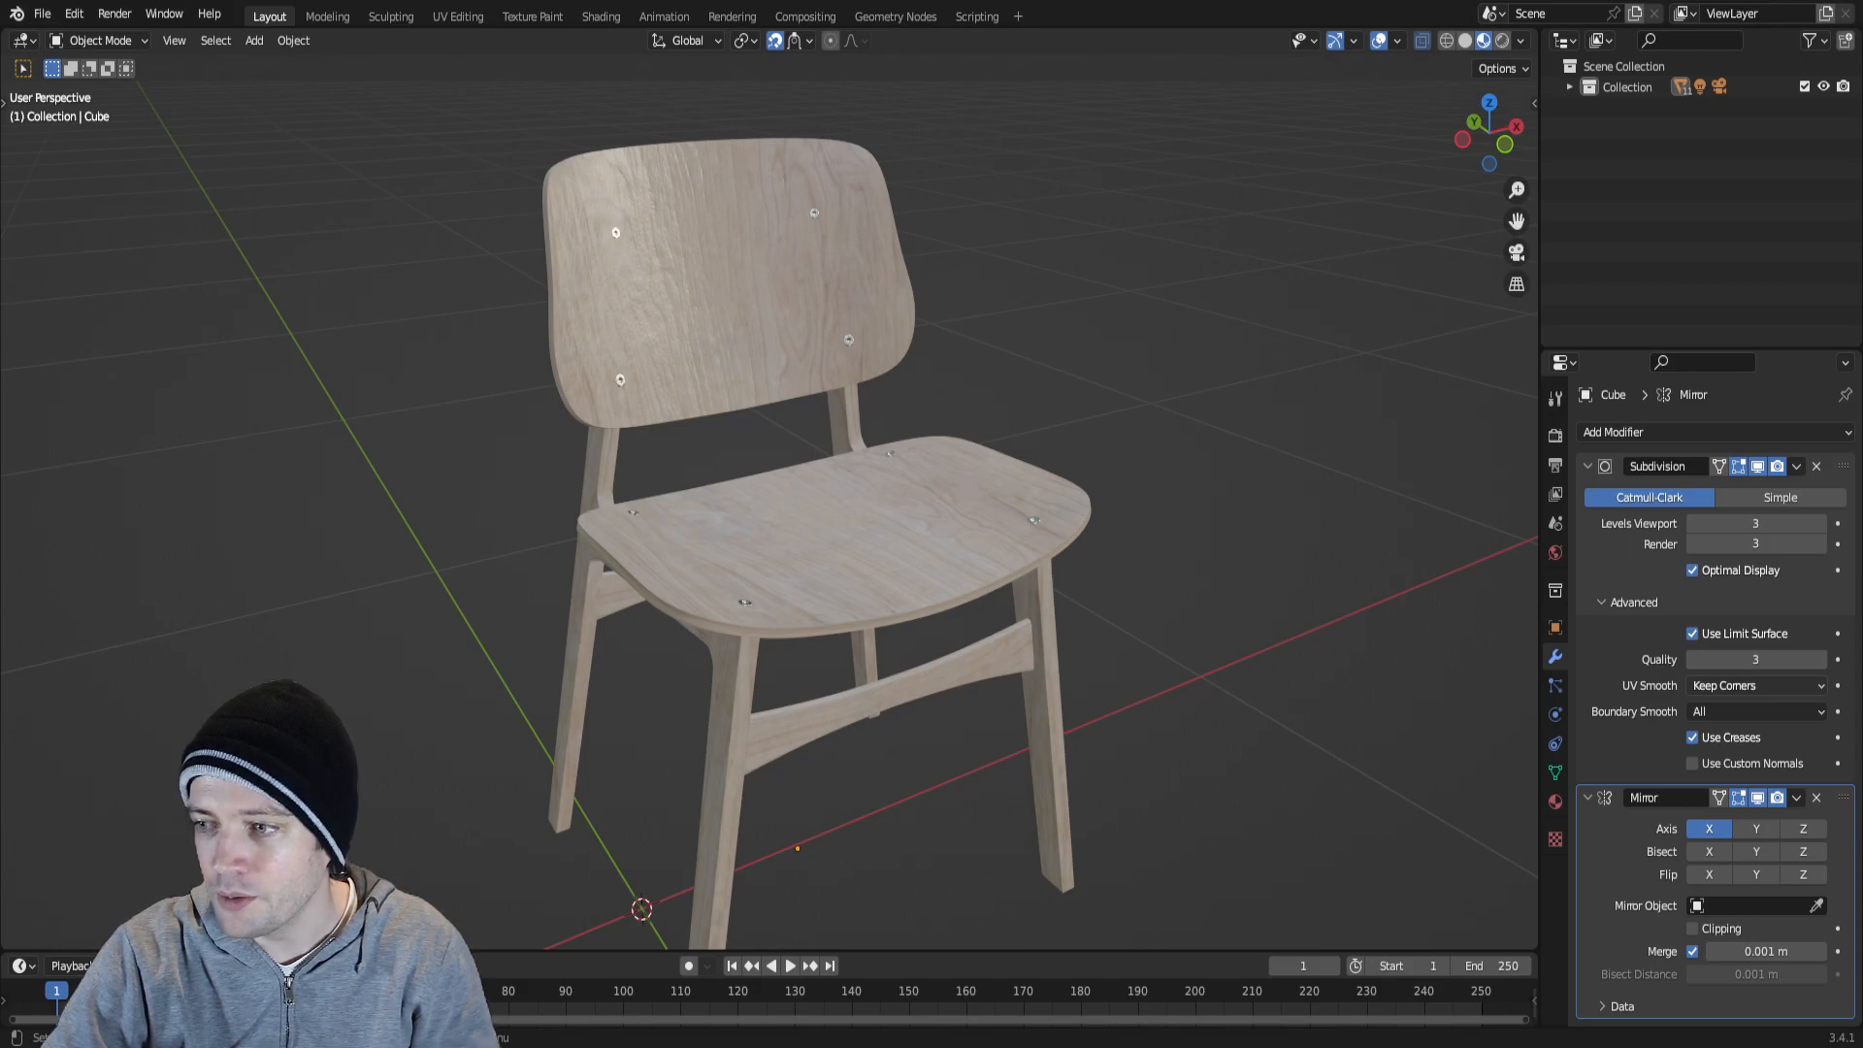
Select the front crossbar between the chair legs and inspect its mesh in Edit Mode.
click(998, 645)
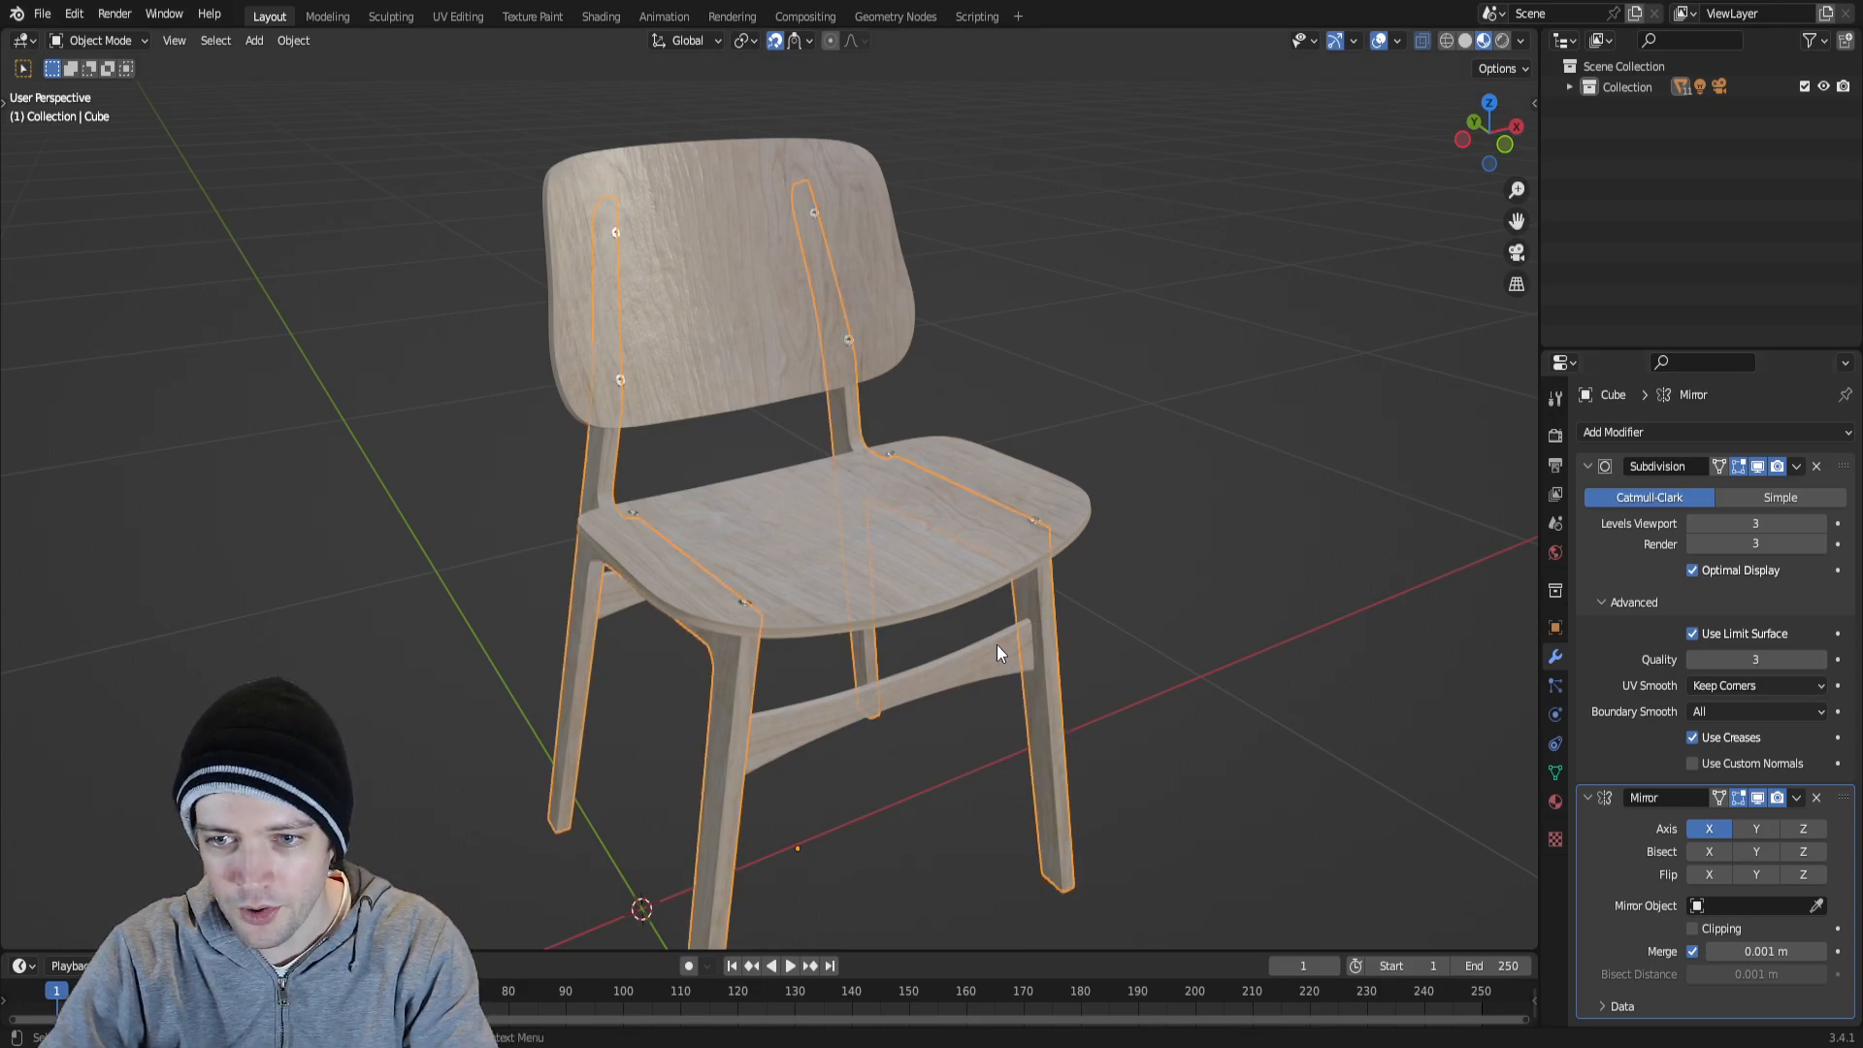
click(959, 676)
key(Tab)
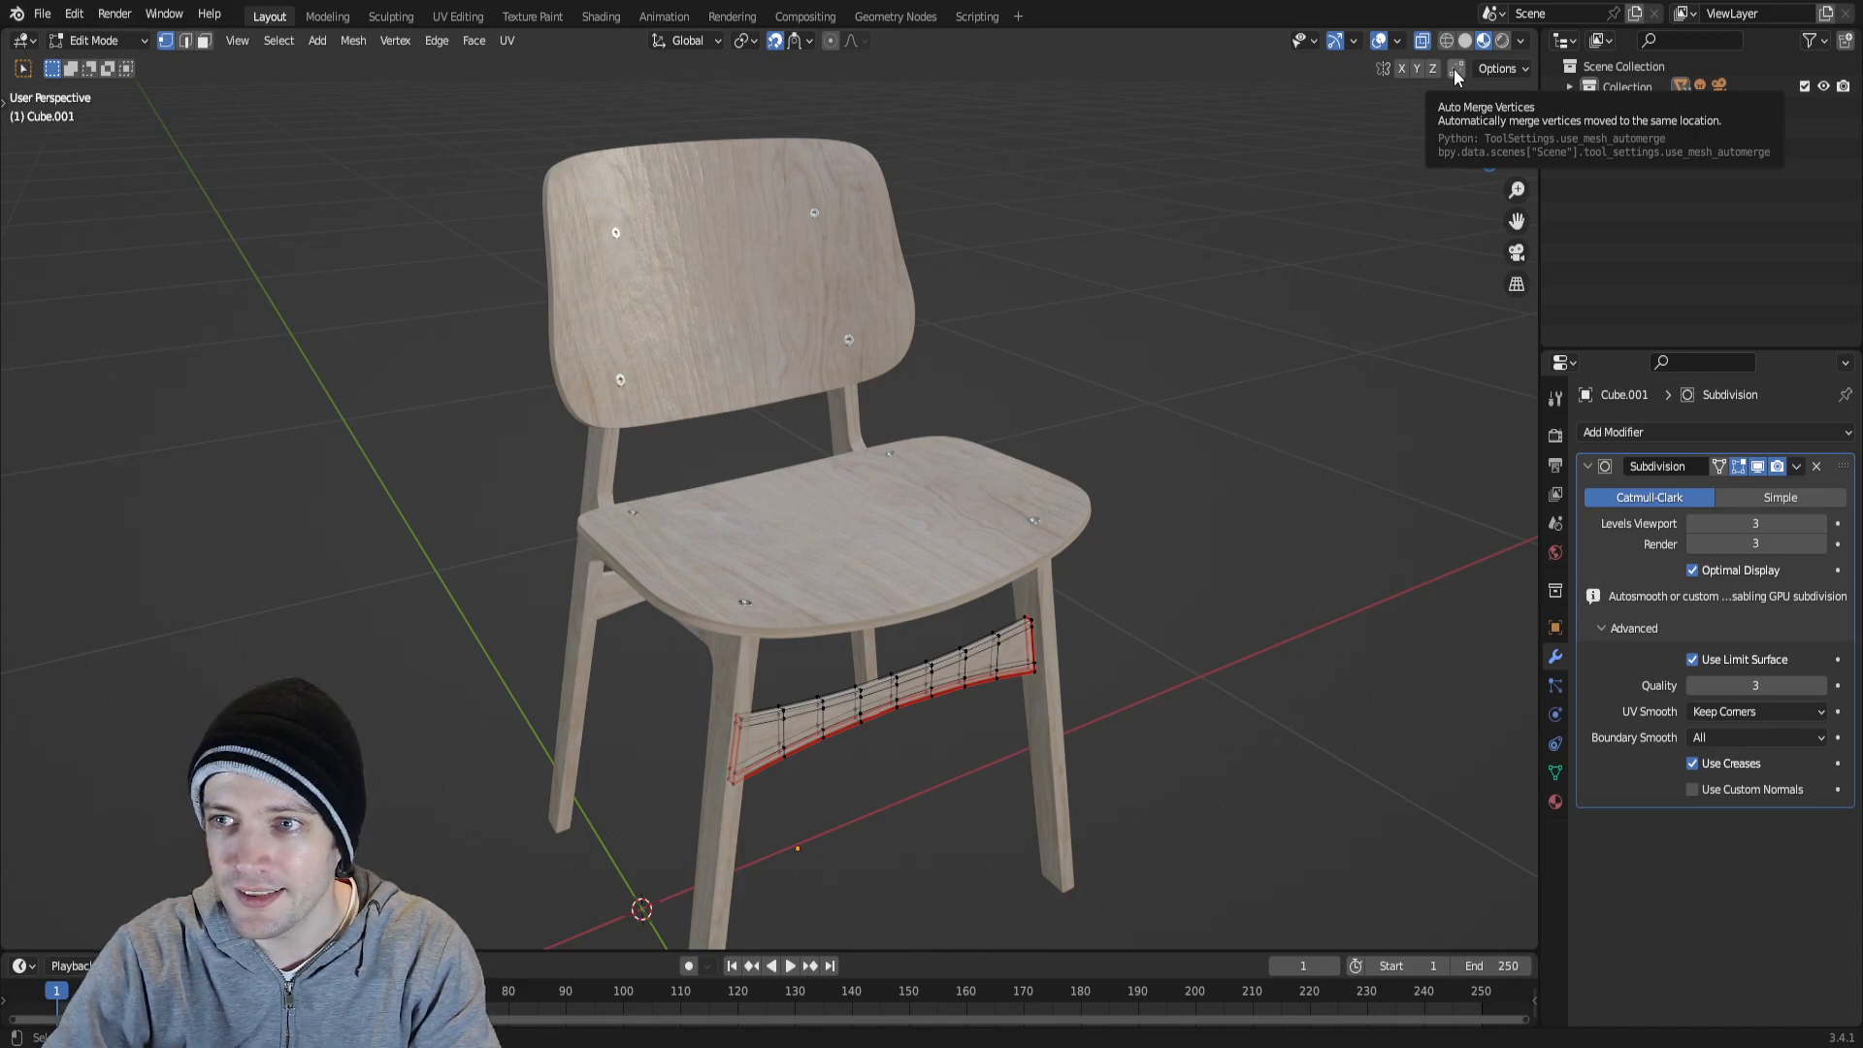
key(Tab)
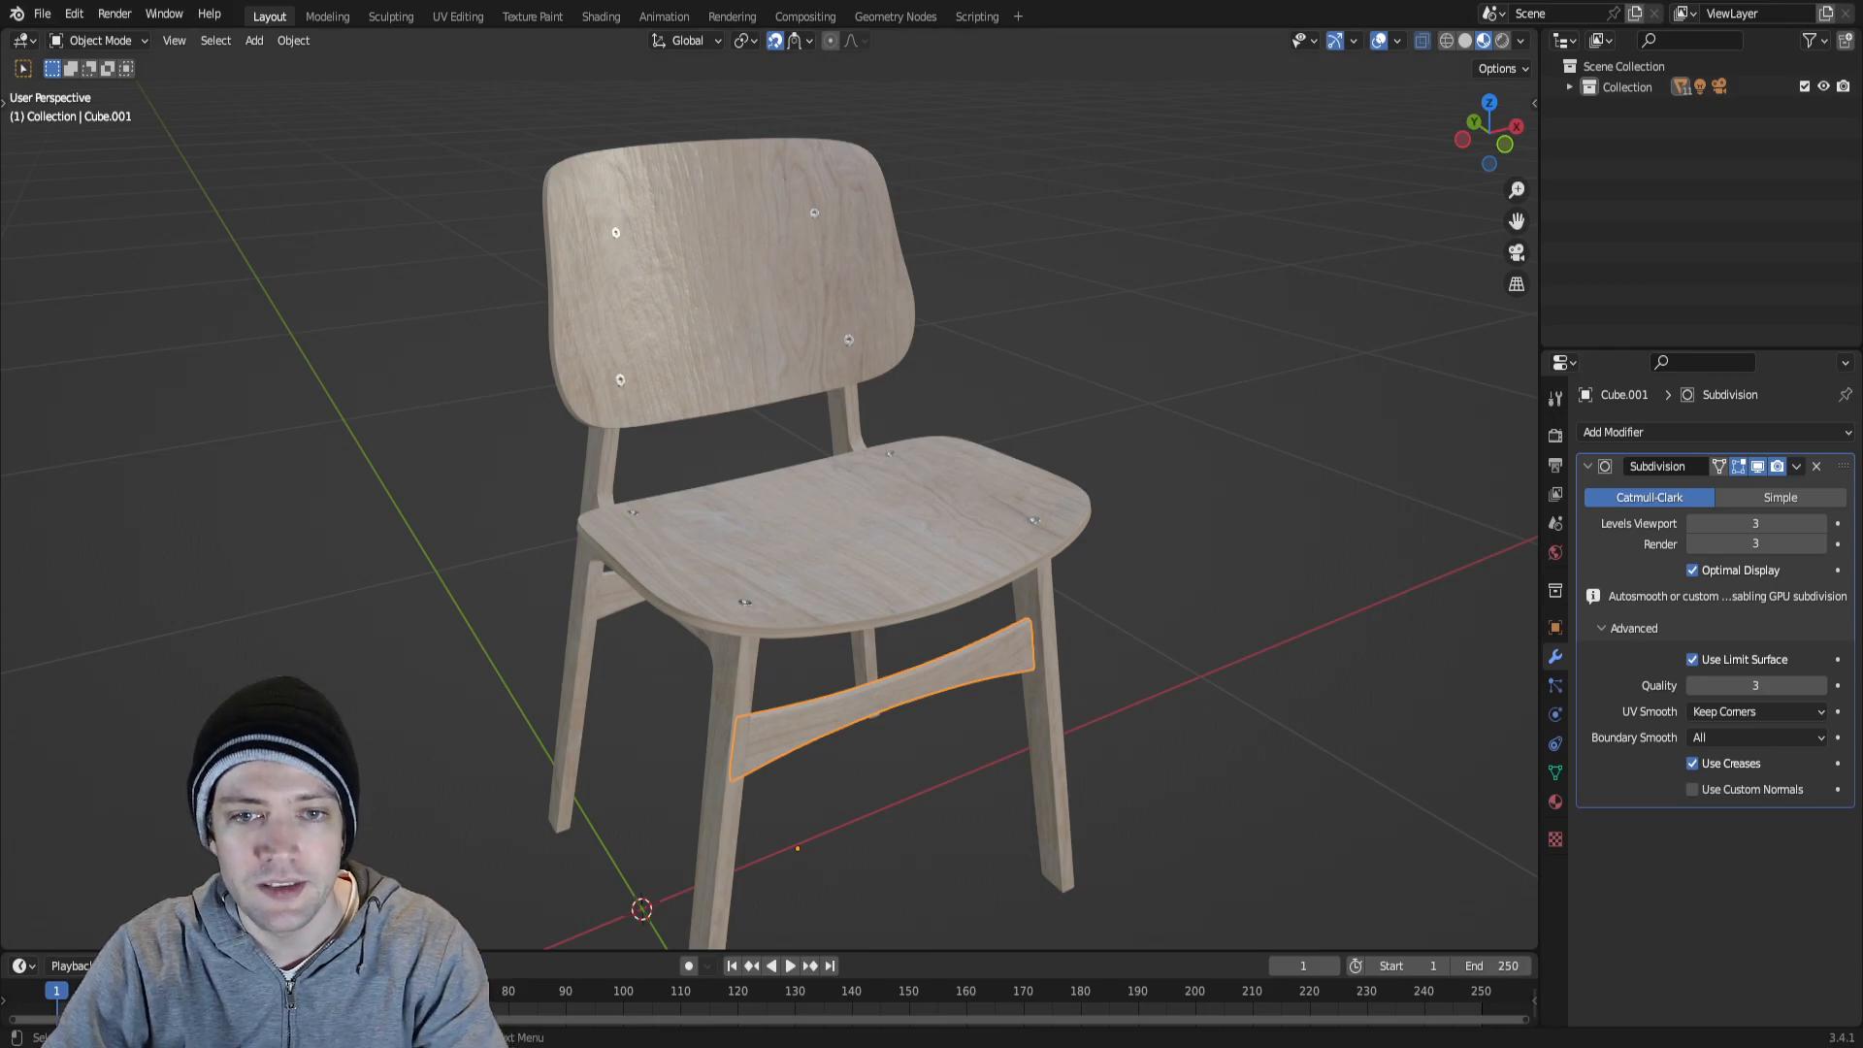
Examine the backrest's wood surface and its four bolts up close.
scroll(739, 458, up, 8)
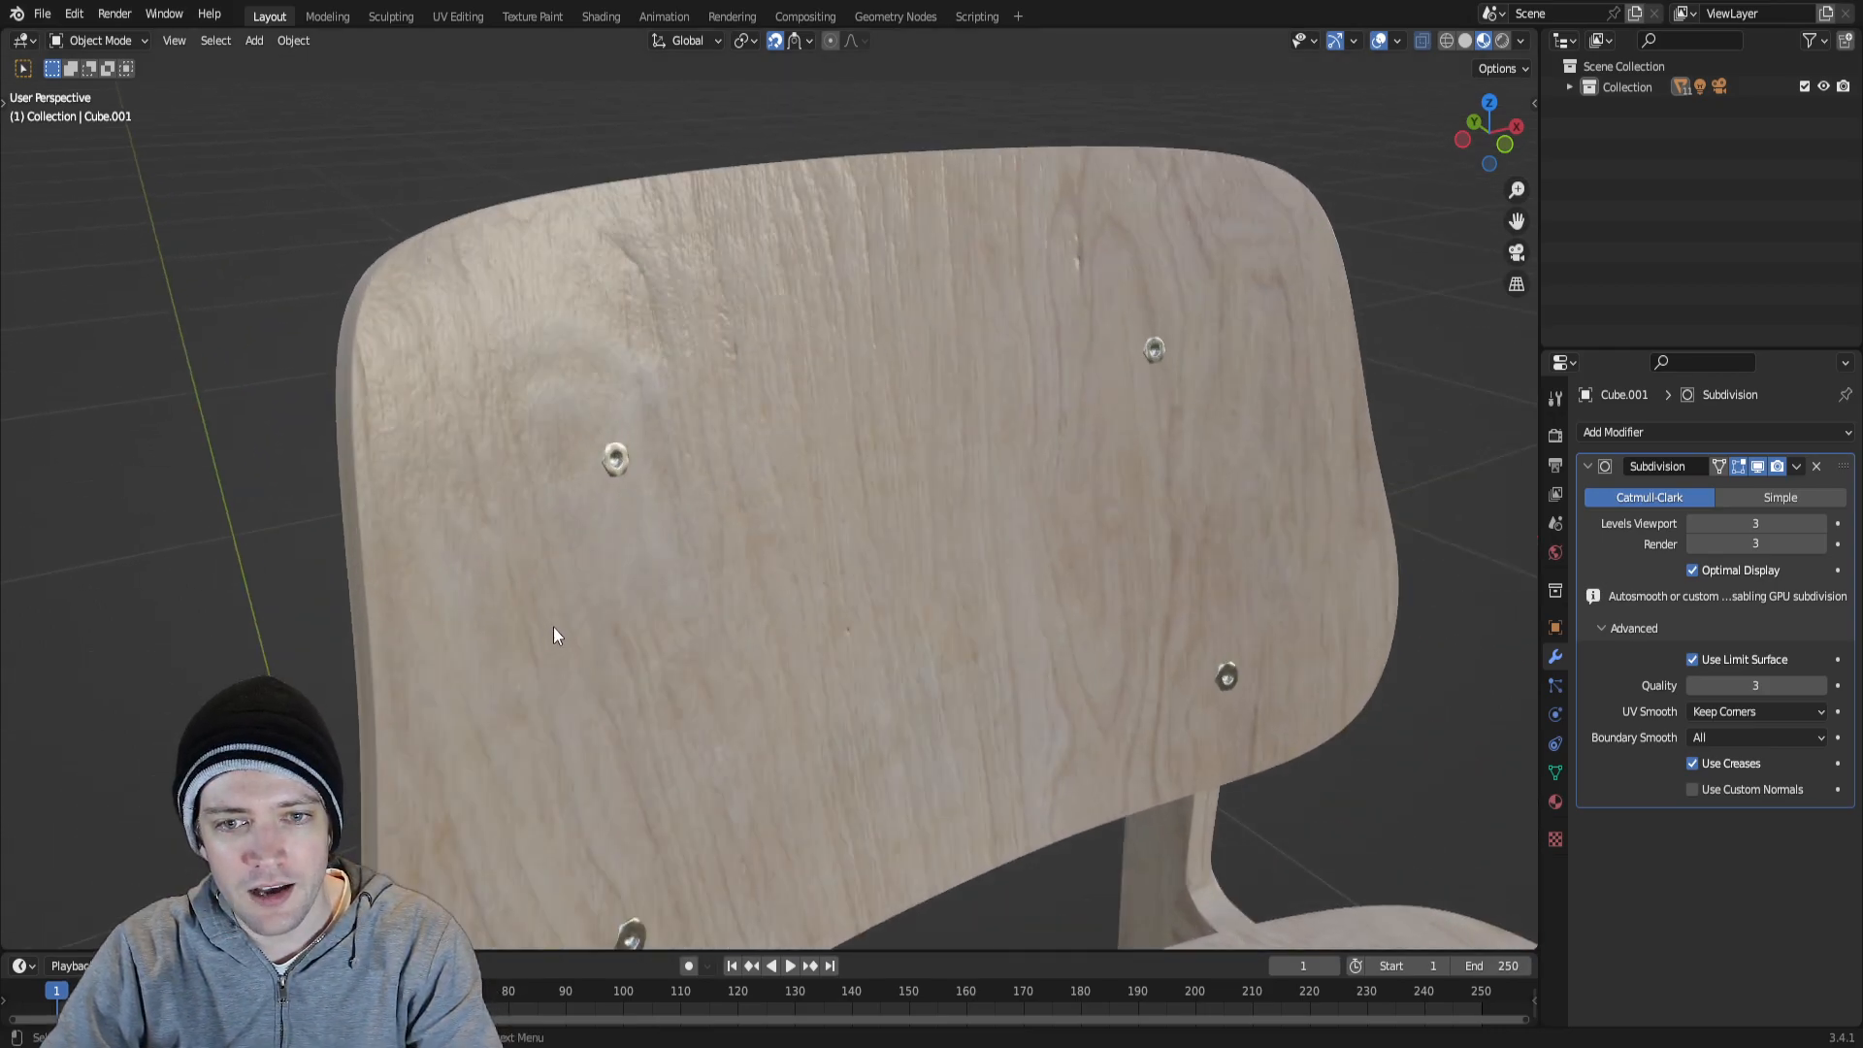
shift+middle_drag(552, 633, 666, 613)
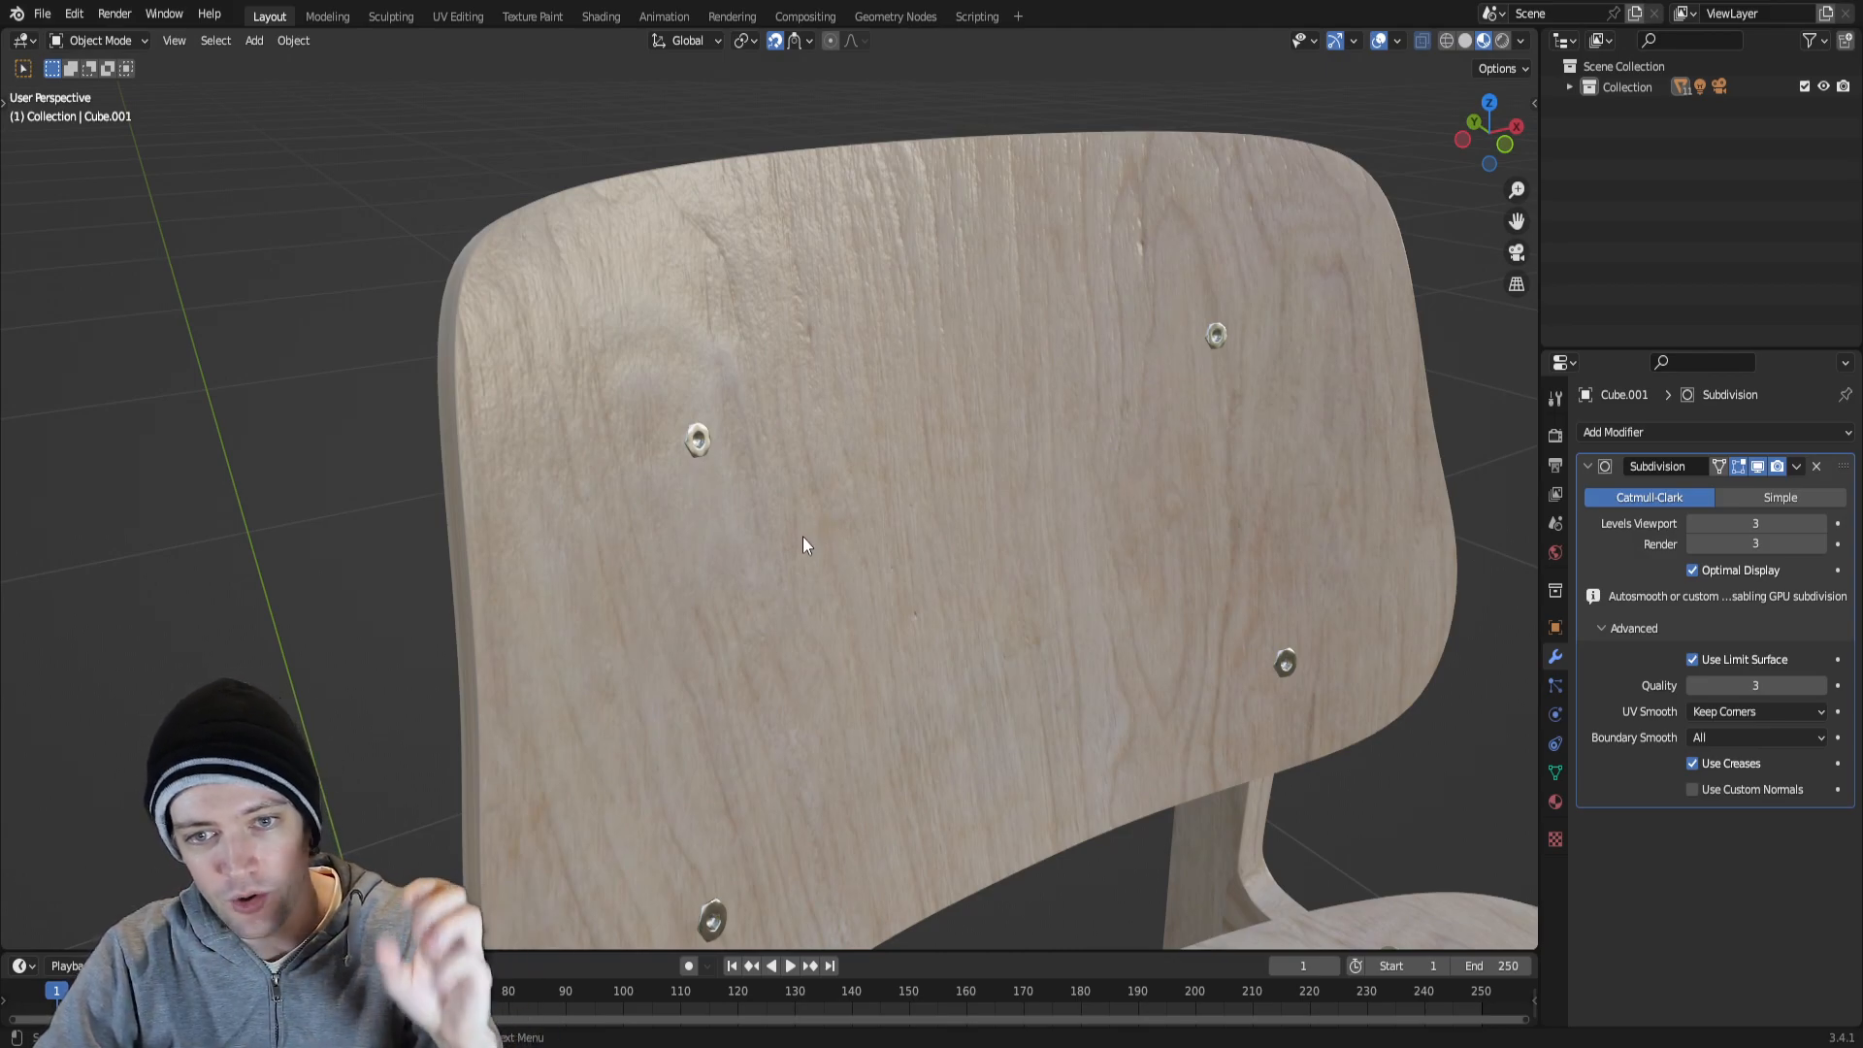
scroll(690, 440, up, 6)
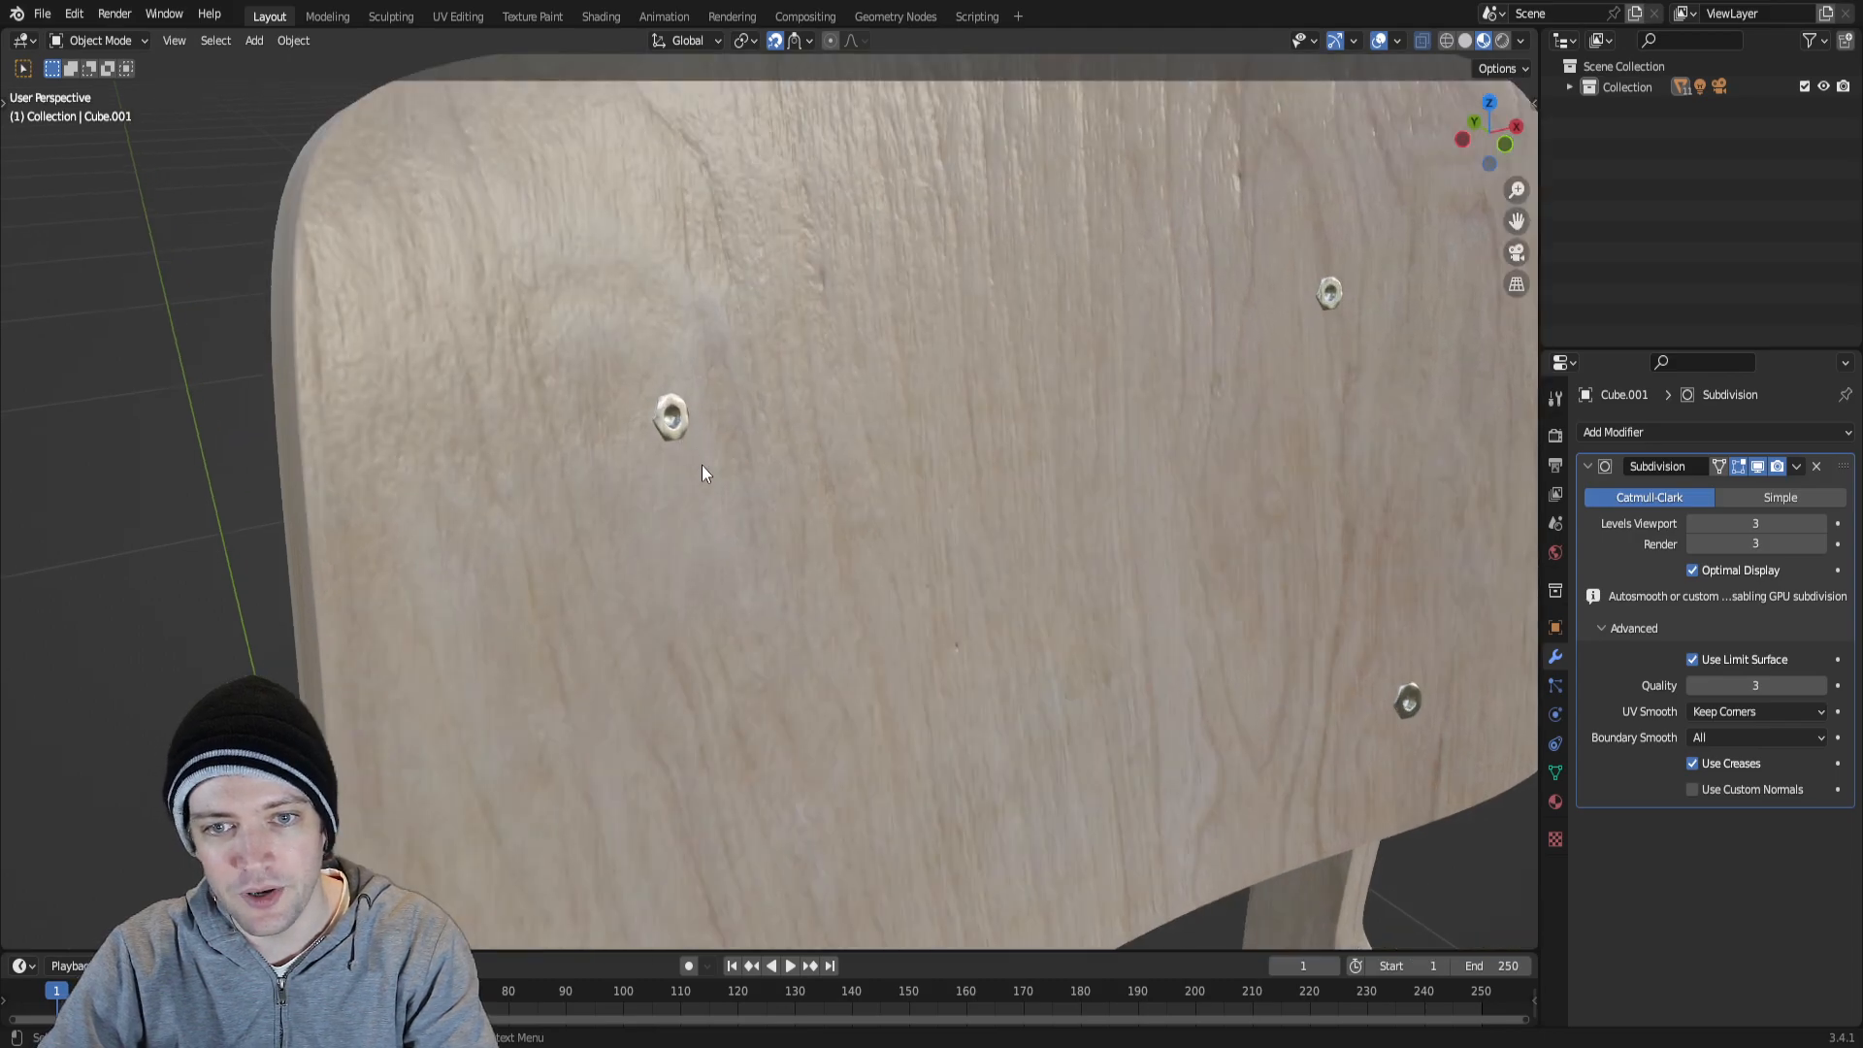
shift+middle_drag(580, 465, 601, 549)
mouse_move(541, 459)
middle_down()
mouse_move(590, 495)
mouse_move(612, 466)
mouse_move(532, 471)
middle_up()
middle_drag(622, 589, 720, 378)
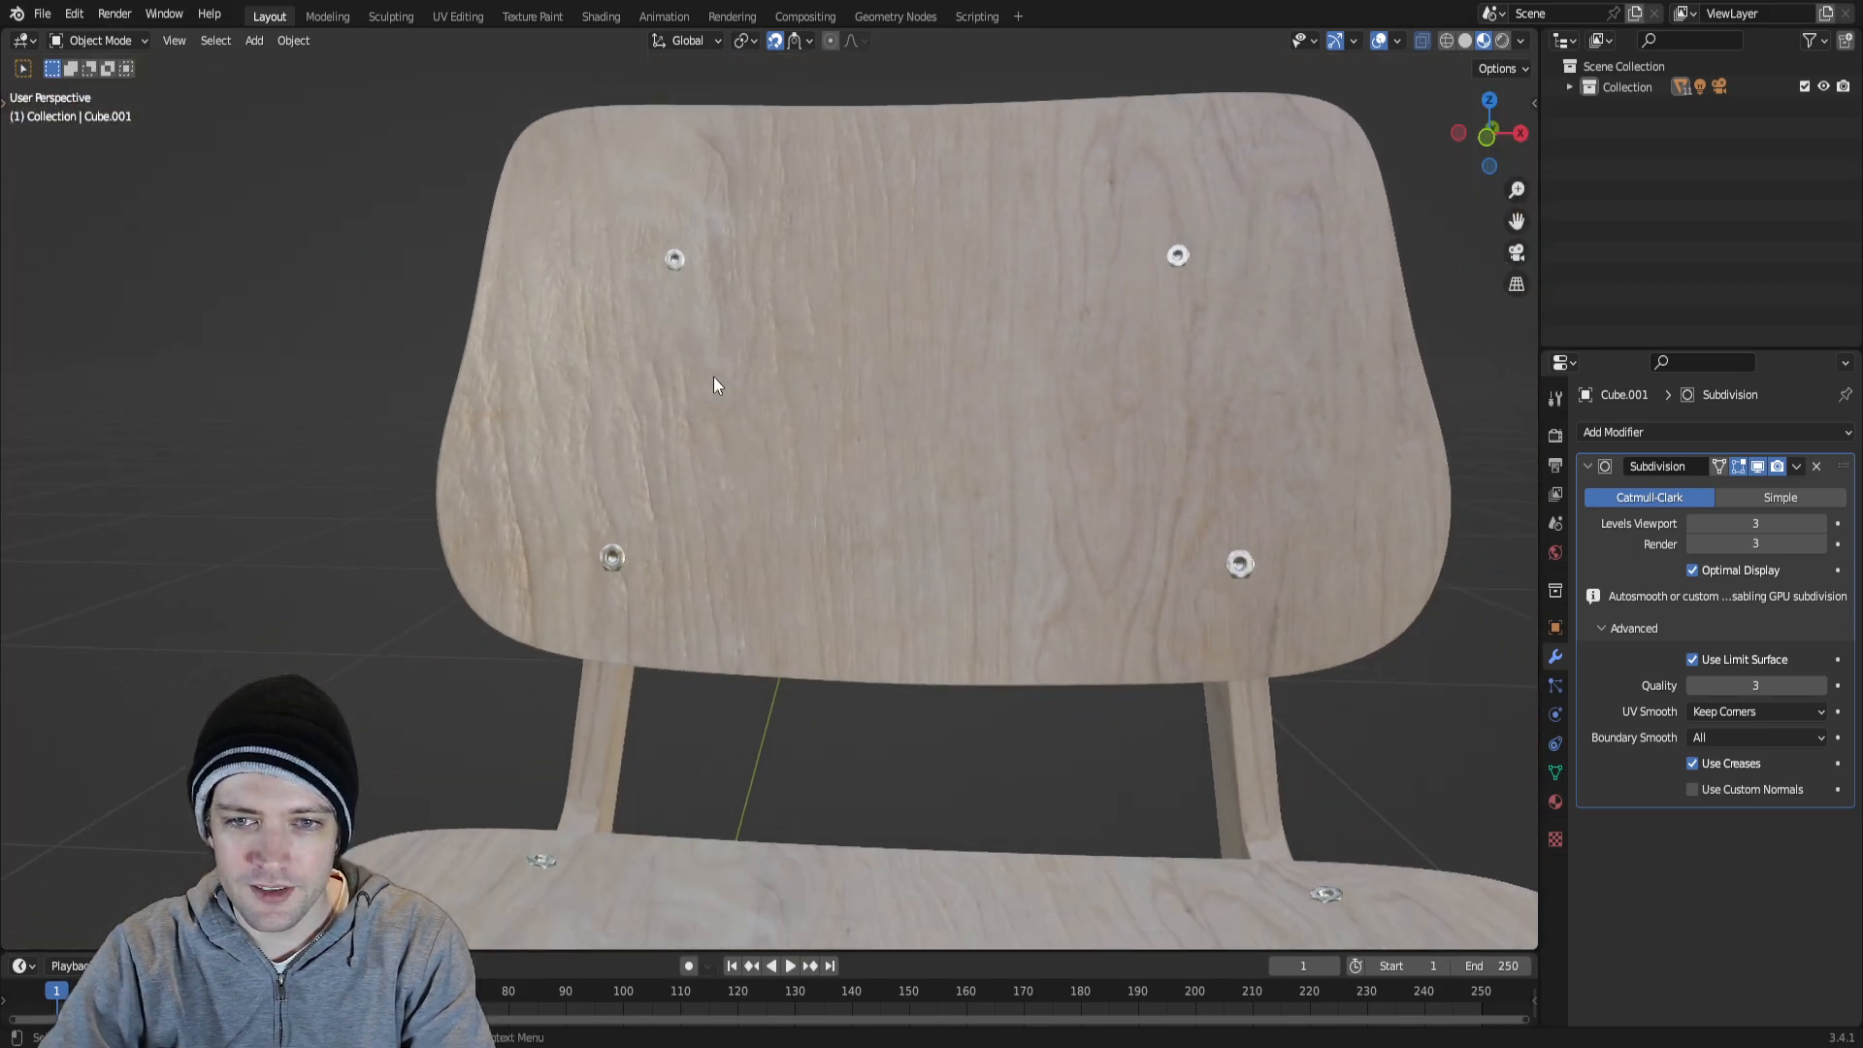
shift+middle_drag(1055, 523, 1046, 400)
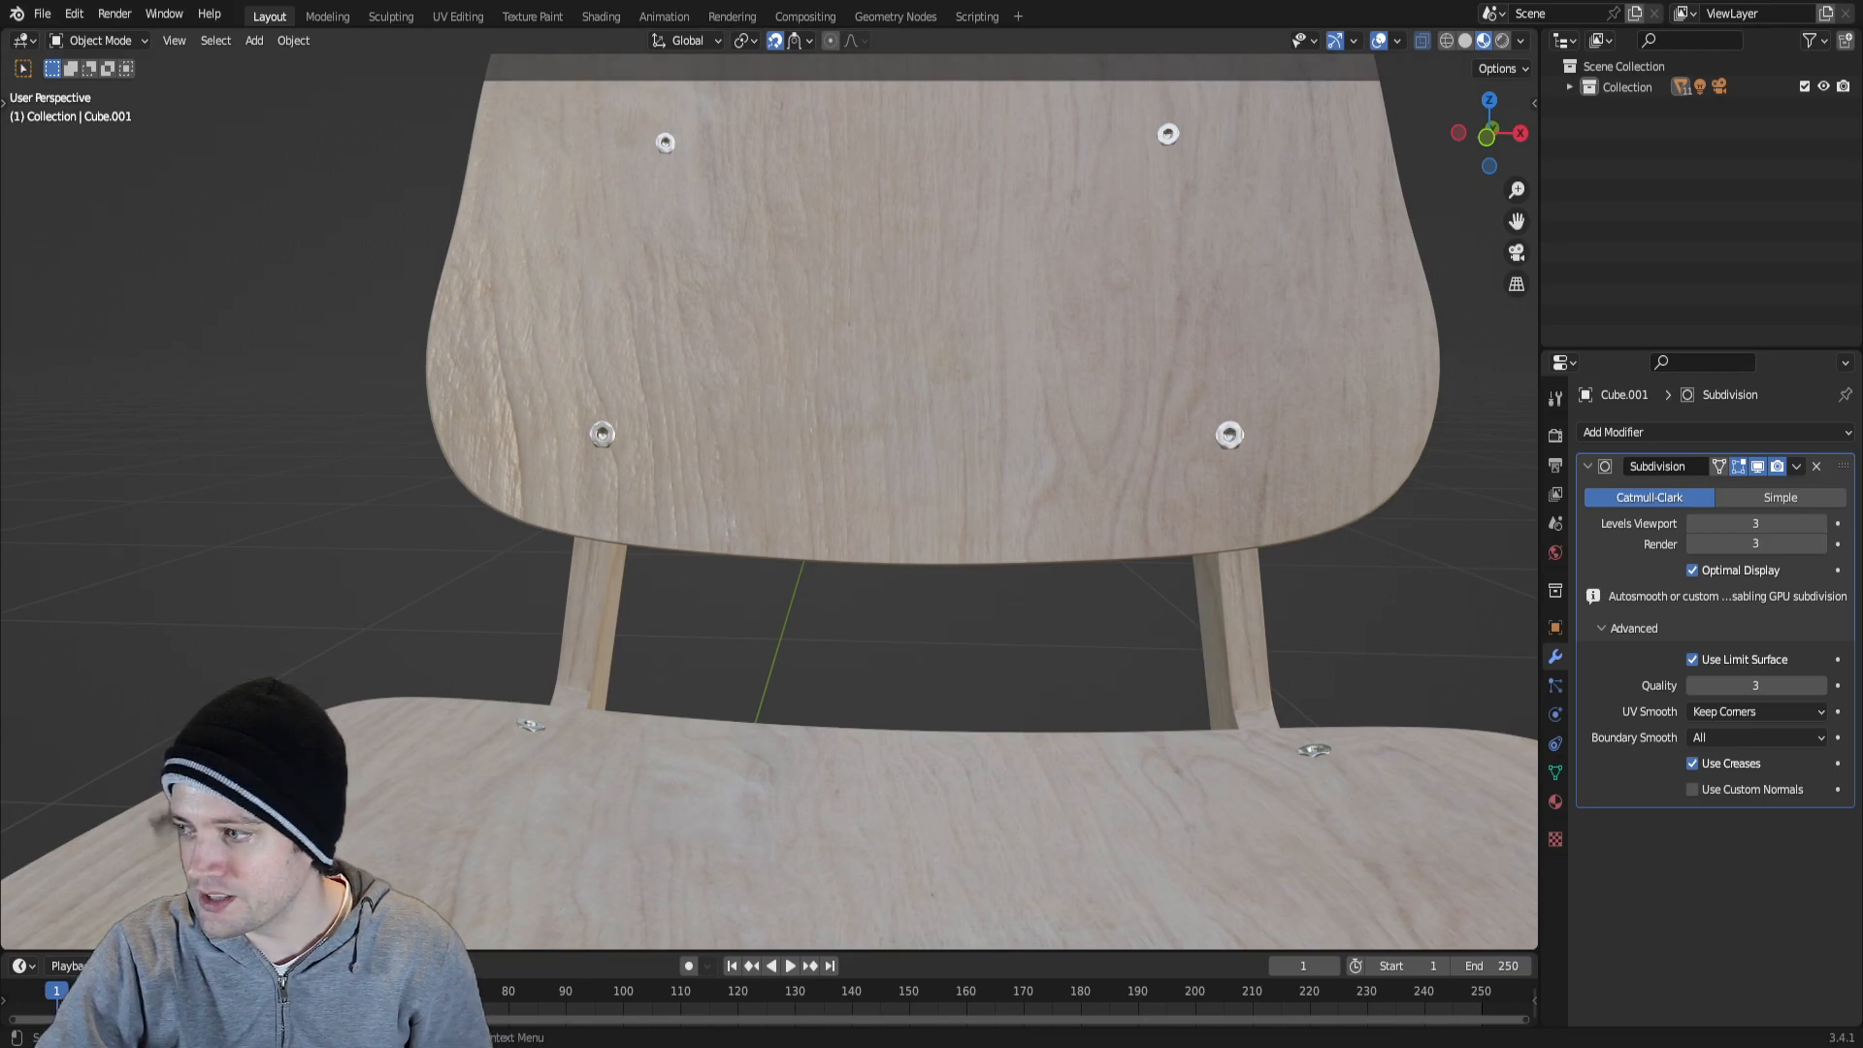
scroll(769, 502, down, 5)
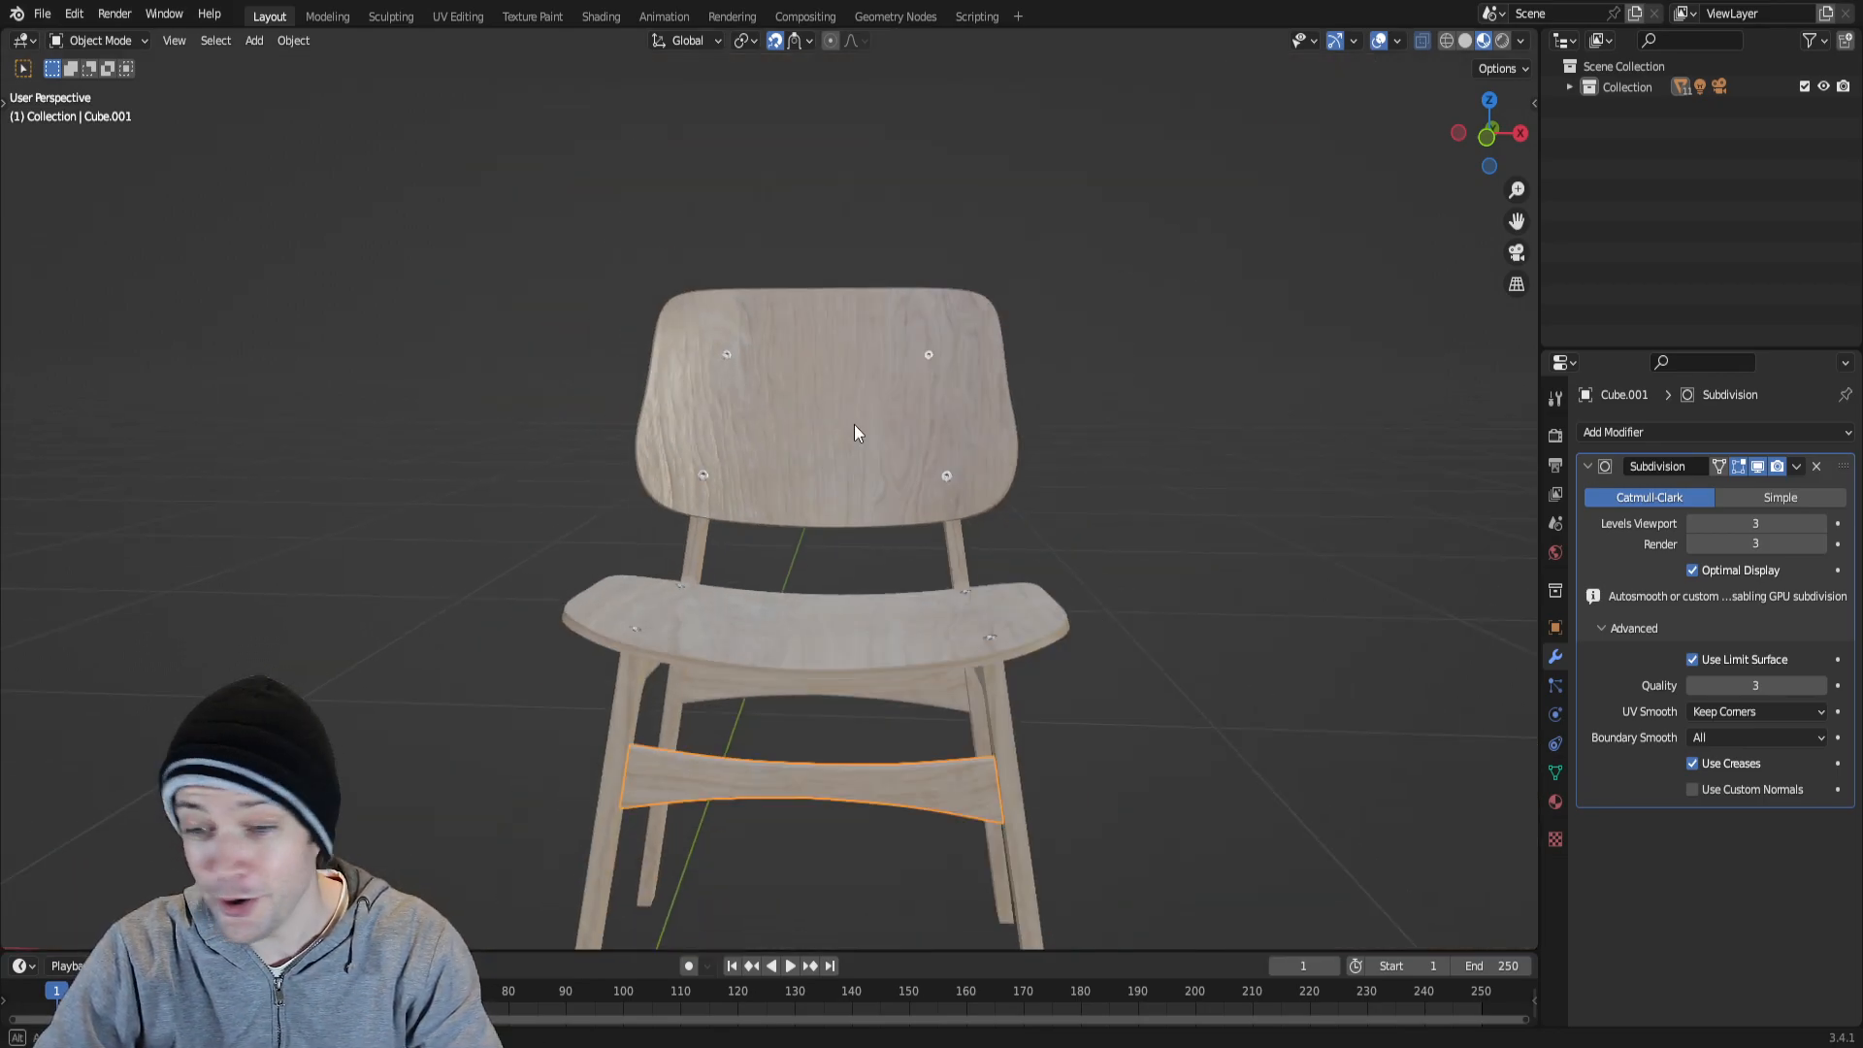
Isolate the backrest and the seat one after the other in local view, restoring the full chair each time.
middle_drag(769, 502, 860, 462)
click(863, 466)
key(KP_Divide)
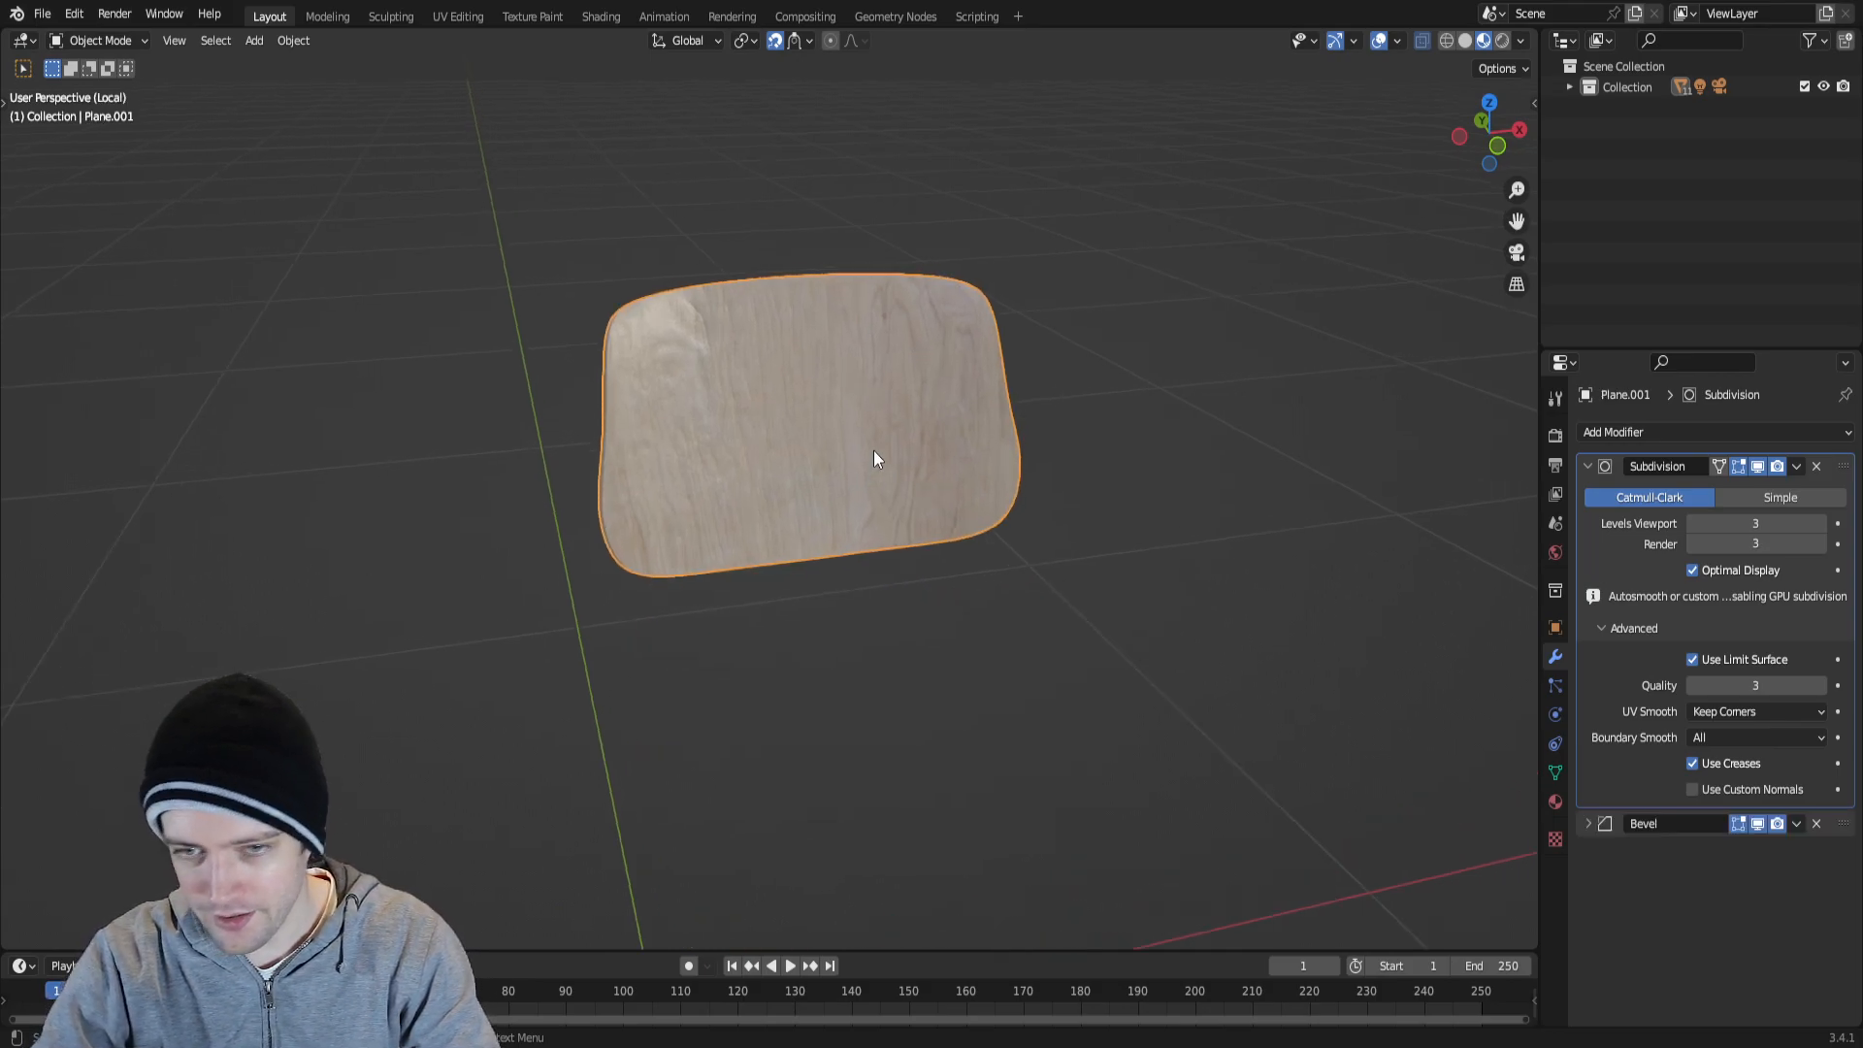
key(KP_Divide)
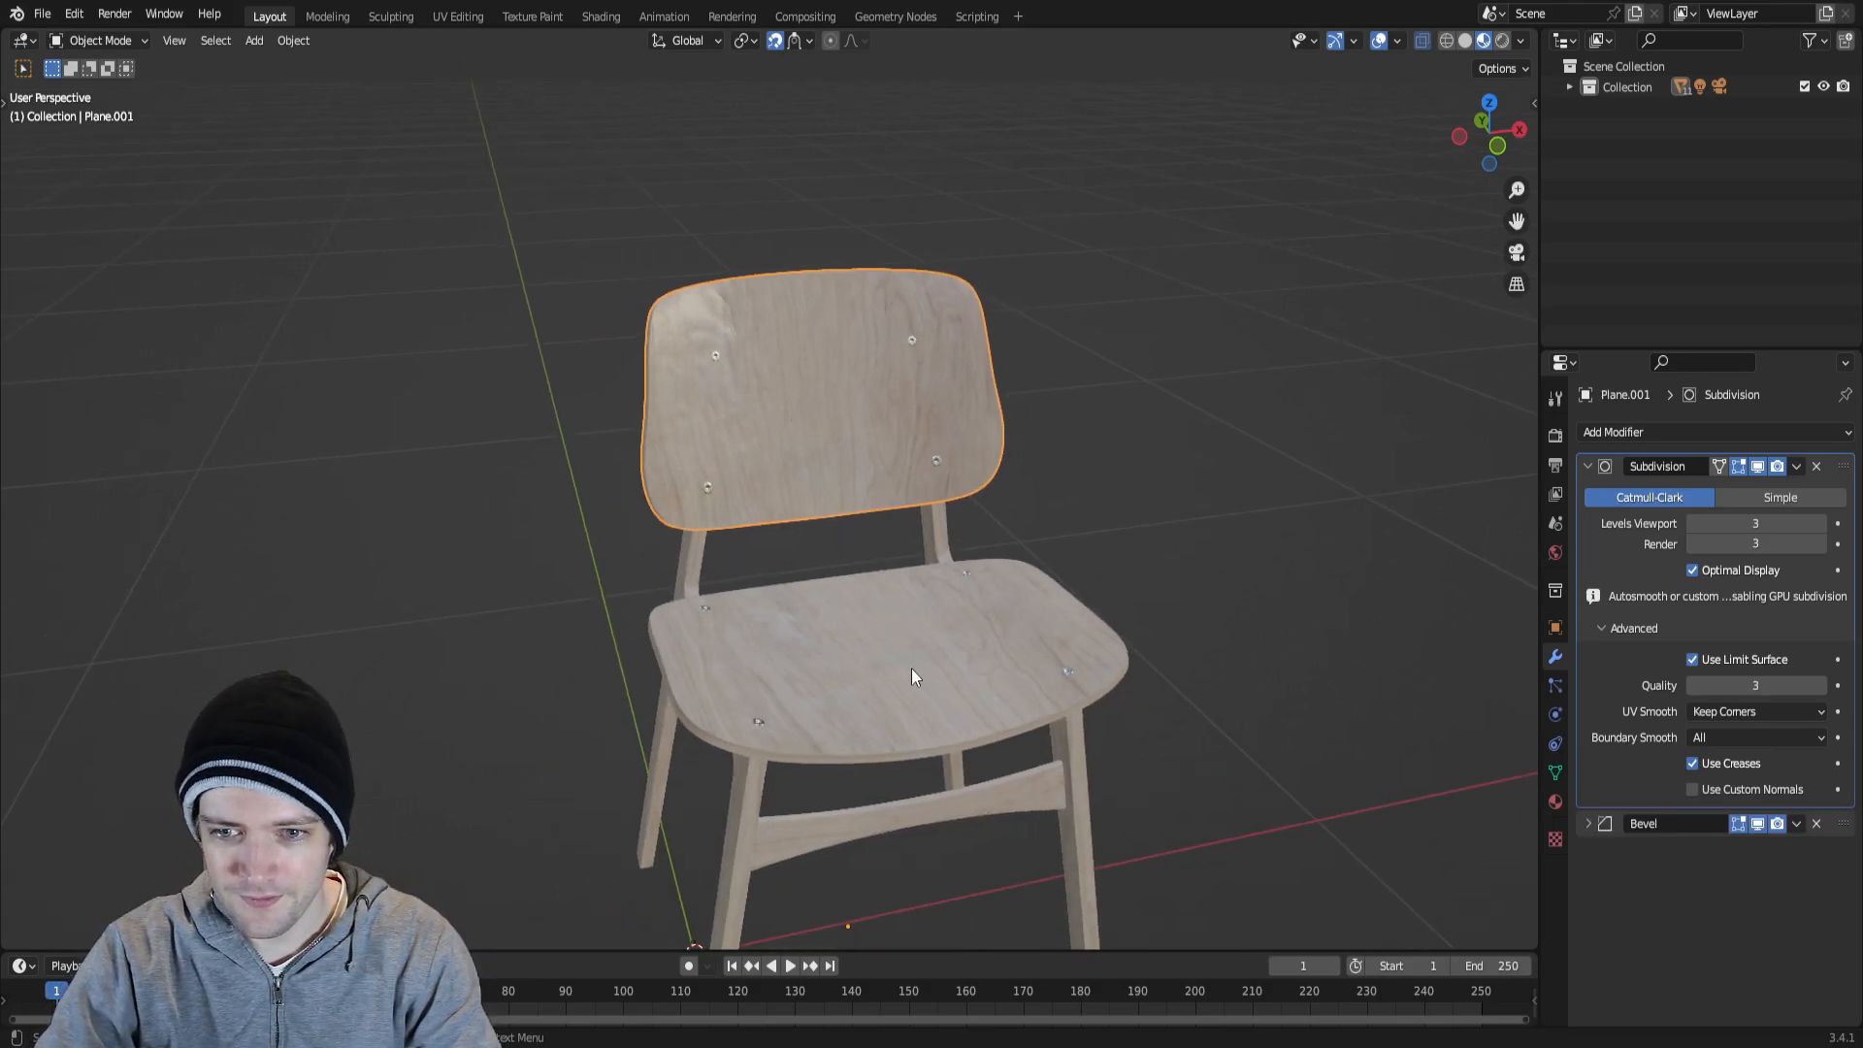
click(910, 670)
key(KP_Divide)
key(KP_Divide)
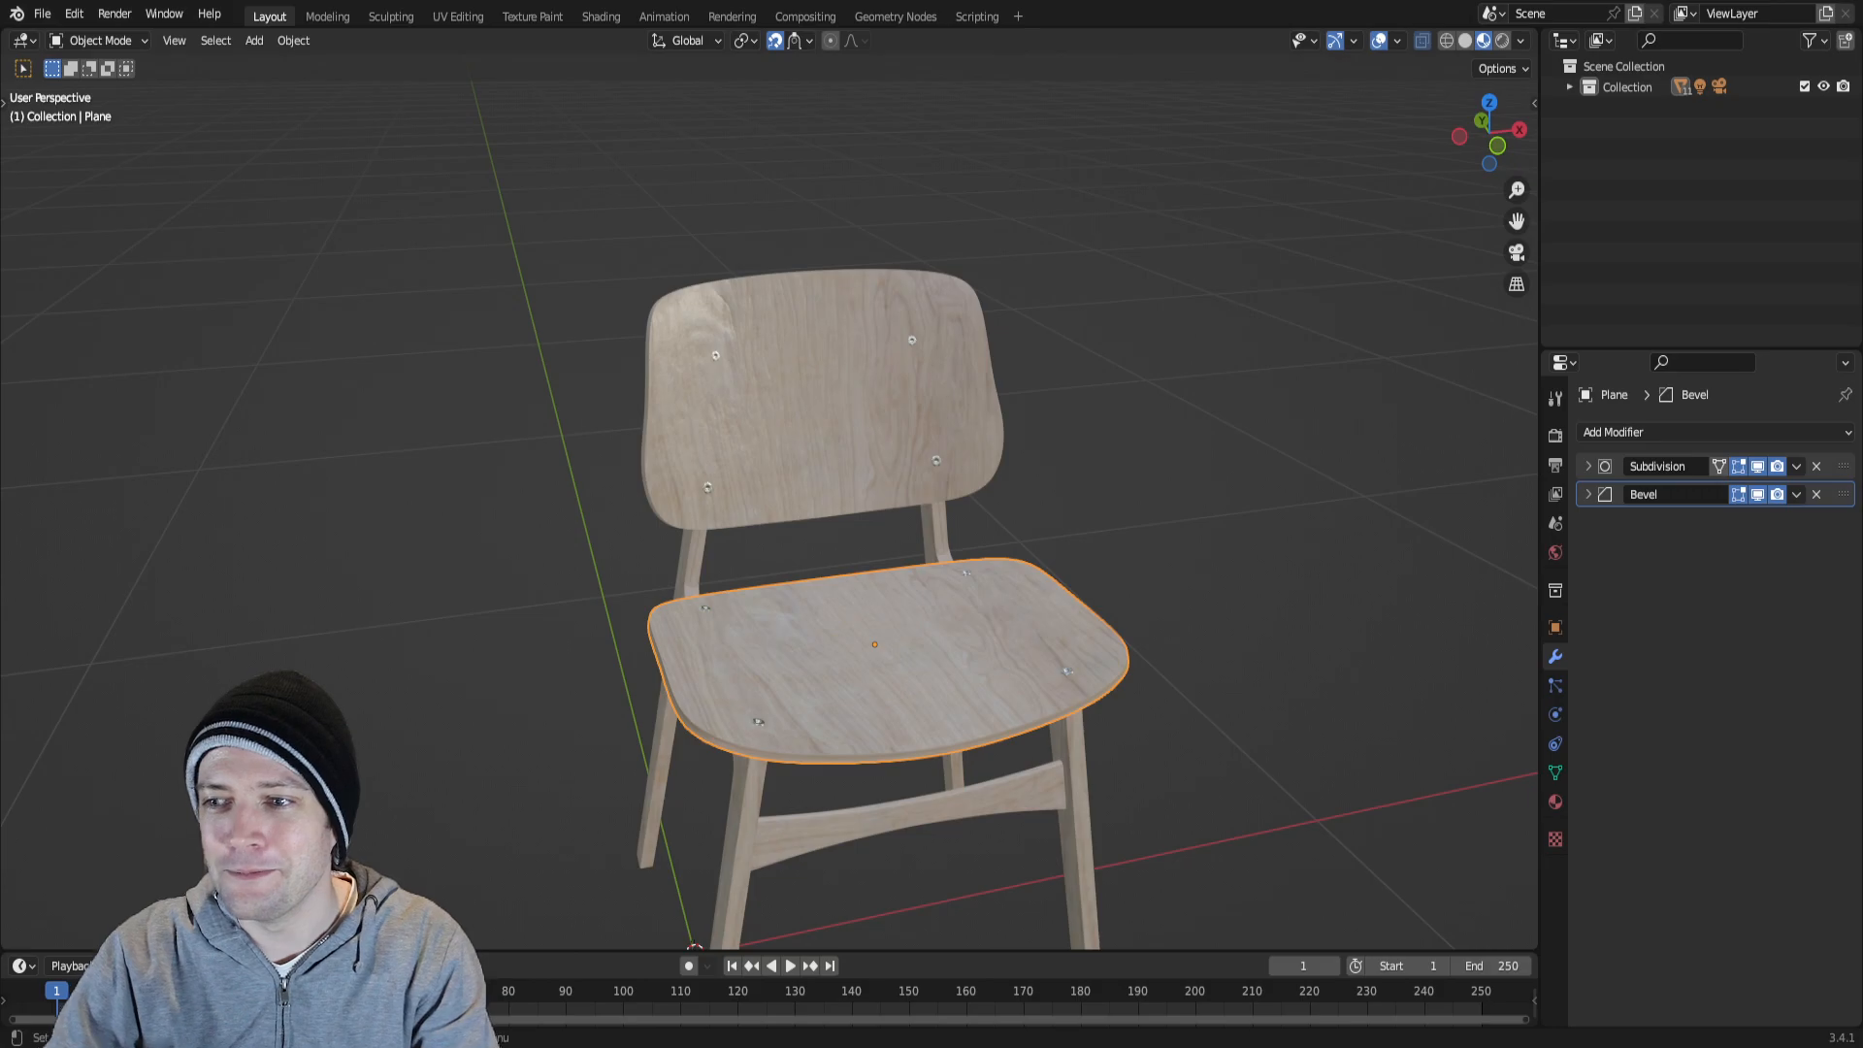
Examine the seat's curved surface, edge and bolts, and how it sits on the frame.
middle_drag(1015, 500, 788, 481)
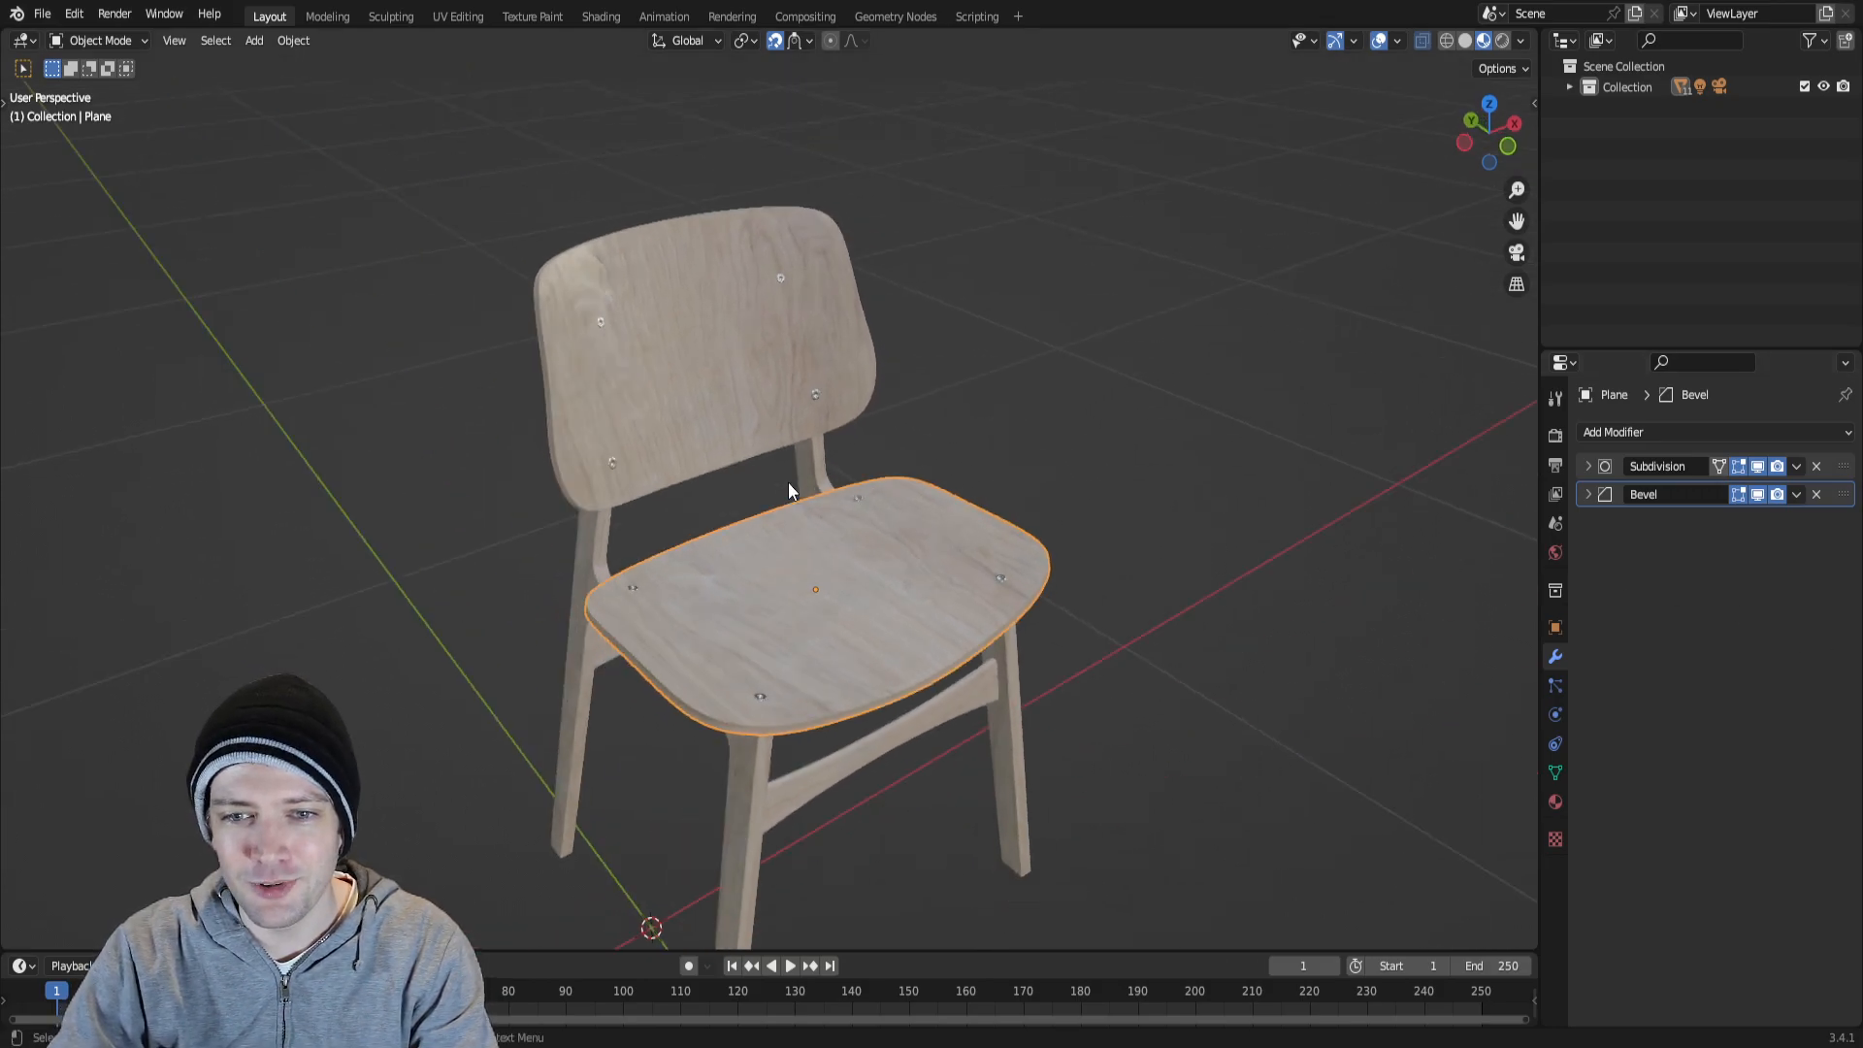
shift+middle_drag(818, 558, 863, 365)
scroll(860, 371, up, 2)
shift+middle_drag(1027, 411, 928, 568)
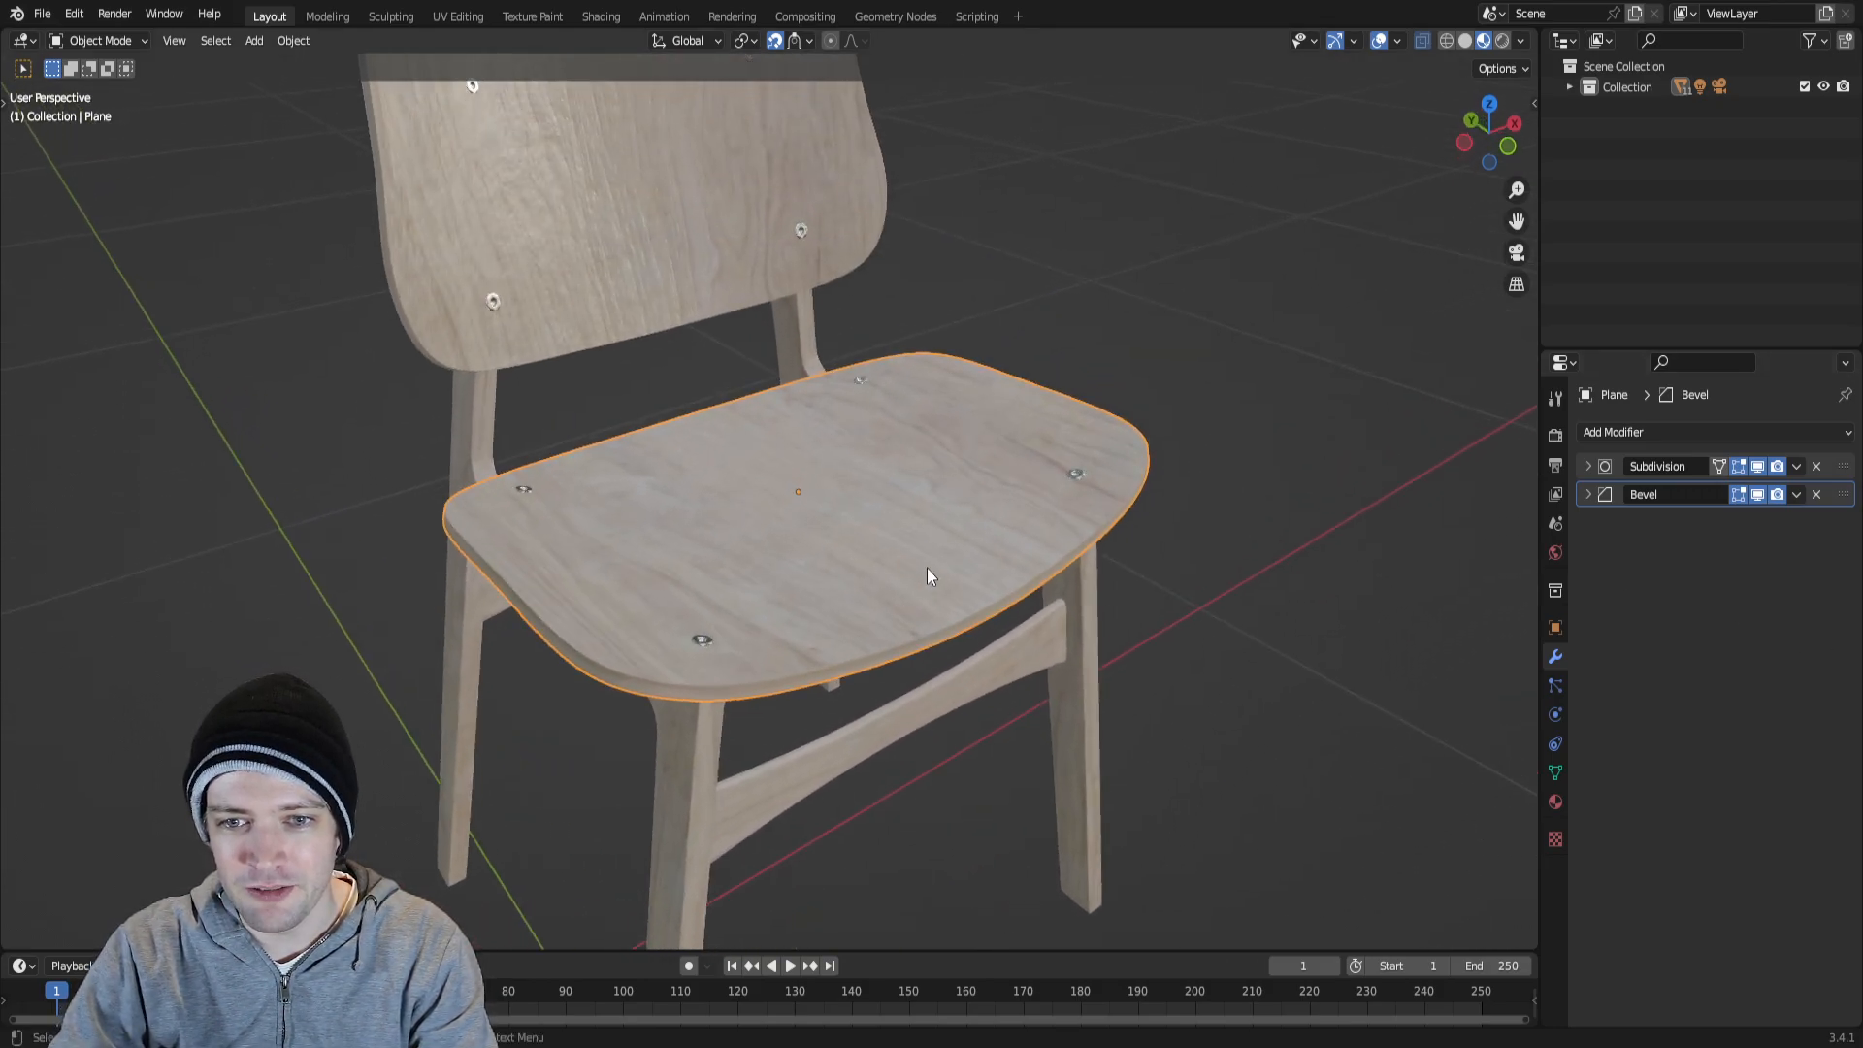
scroll(928, 567, up, 2)
scroll(927, 568, down, 4)
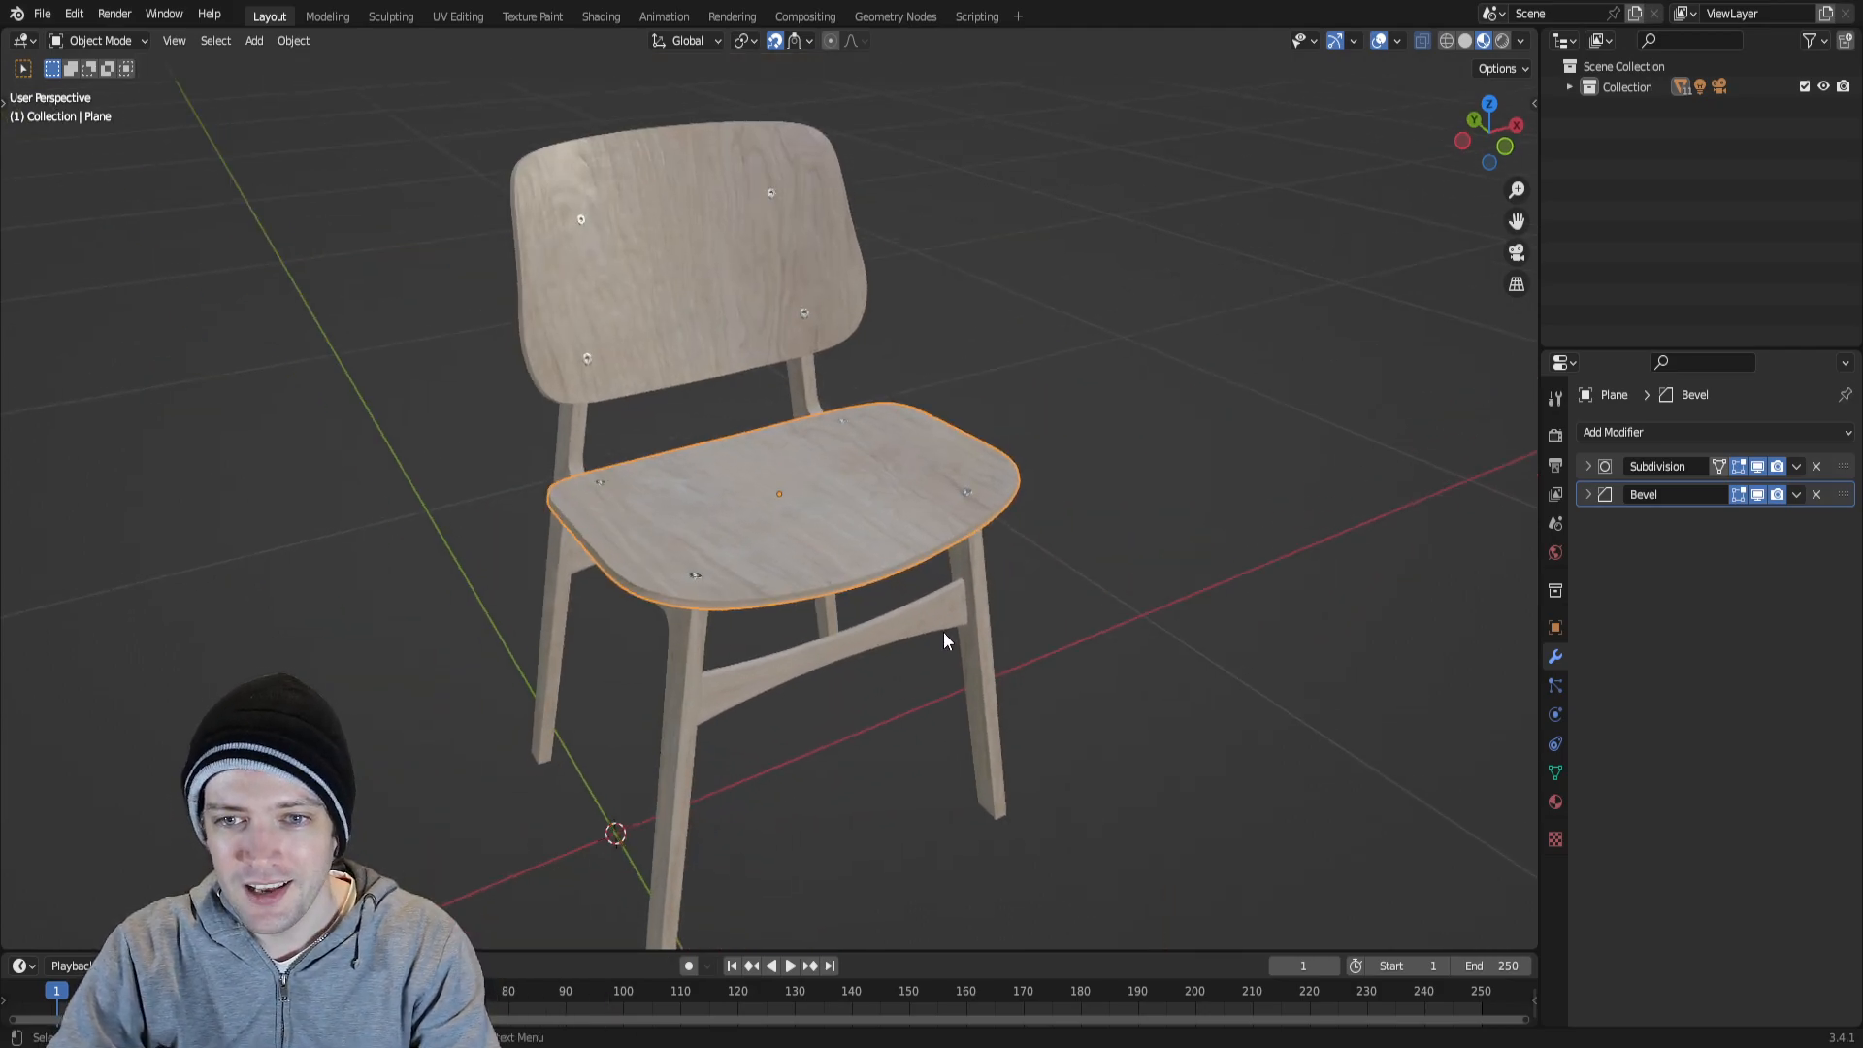
scroll(1126, 545, up, 3)
shift+middle_drag(937, 532, 1043, 538)
mouse_move(1226, 578)
shift+middle_down()
mouse_move(1090, 557)
mouse_move(1131, 545)
mouse_move(1191, 586)
shift+middle_up()
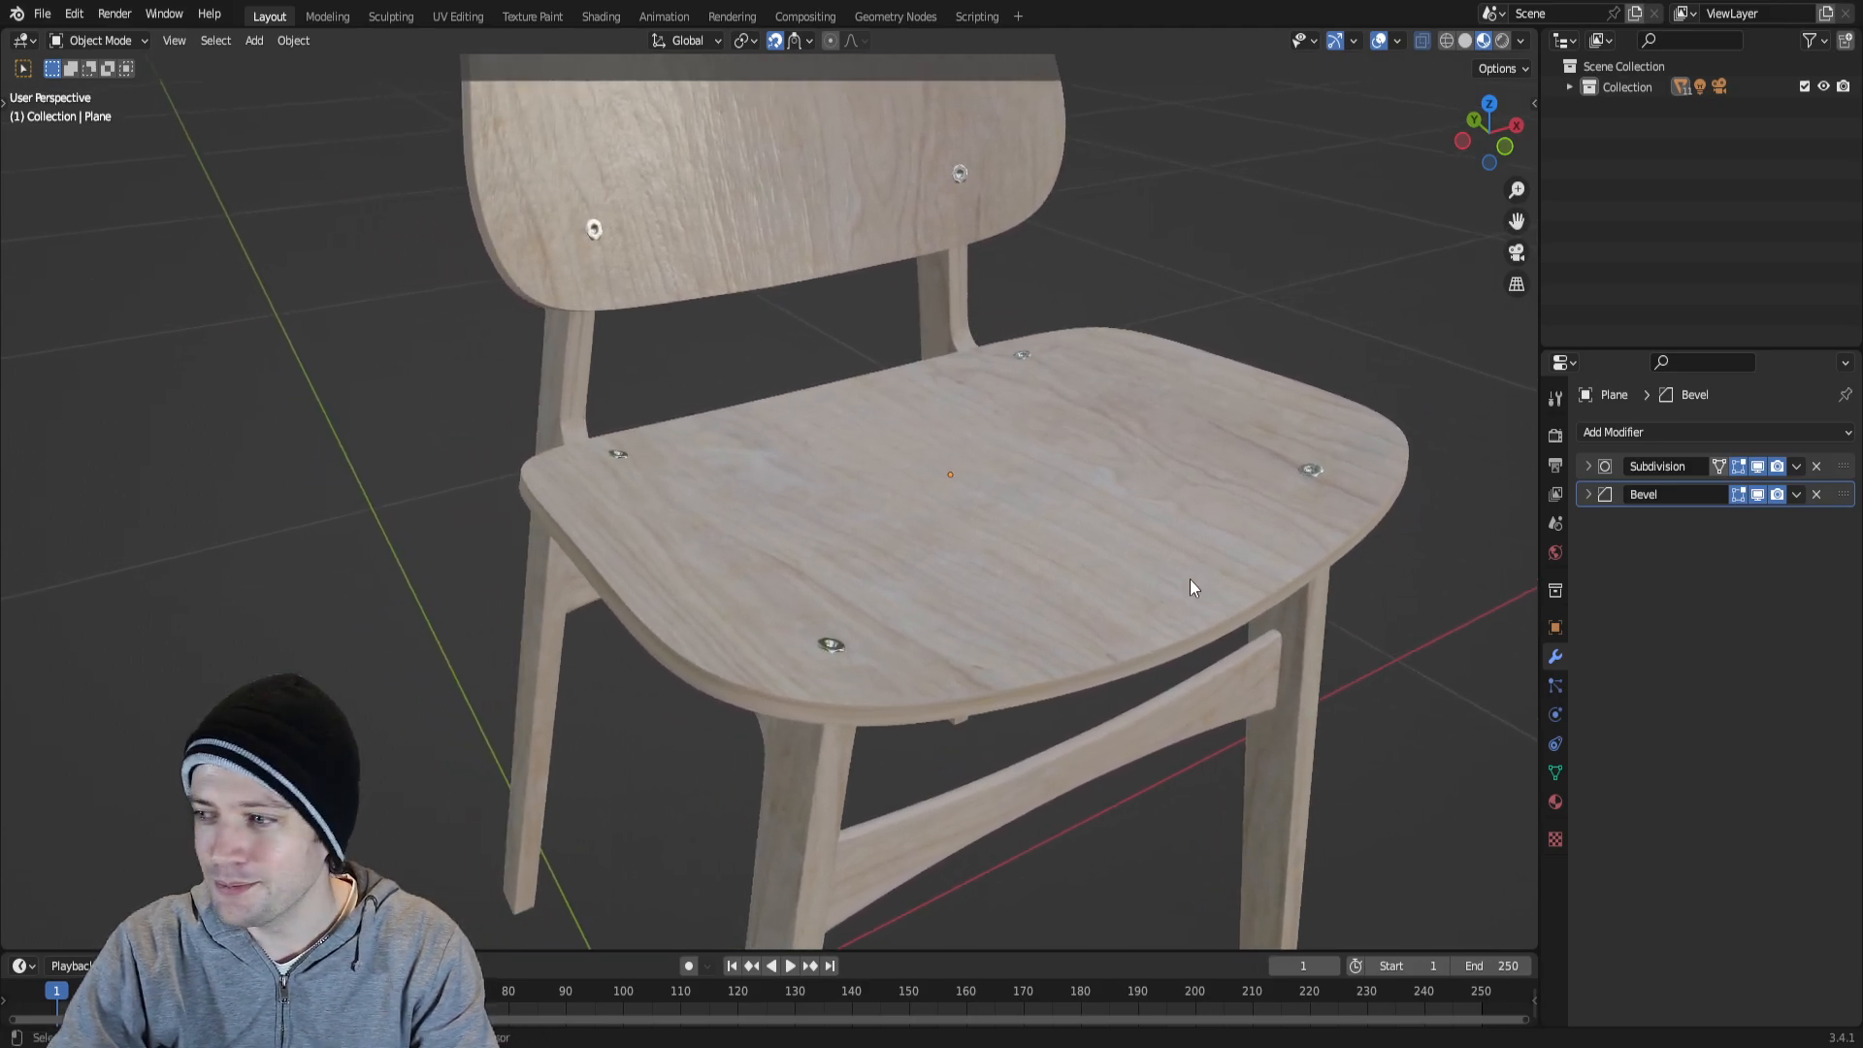
scroll(968, 469, down, 3)
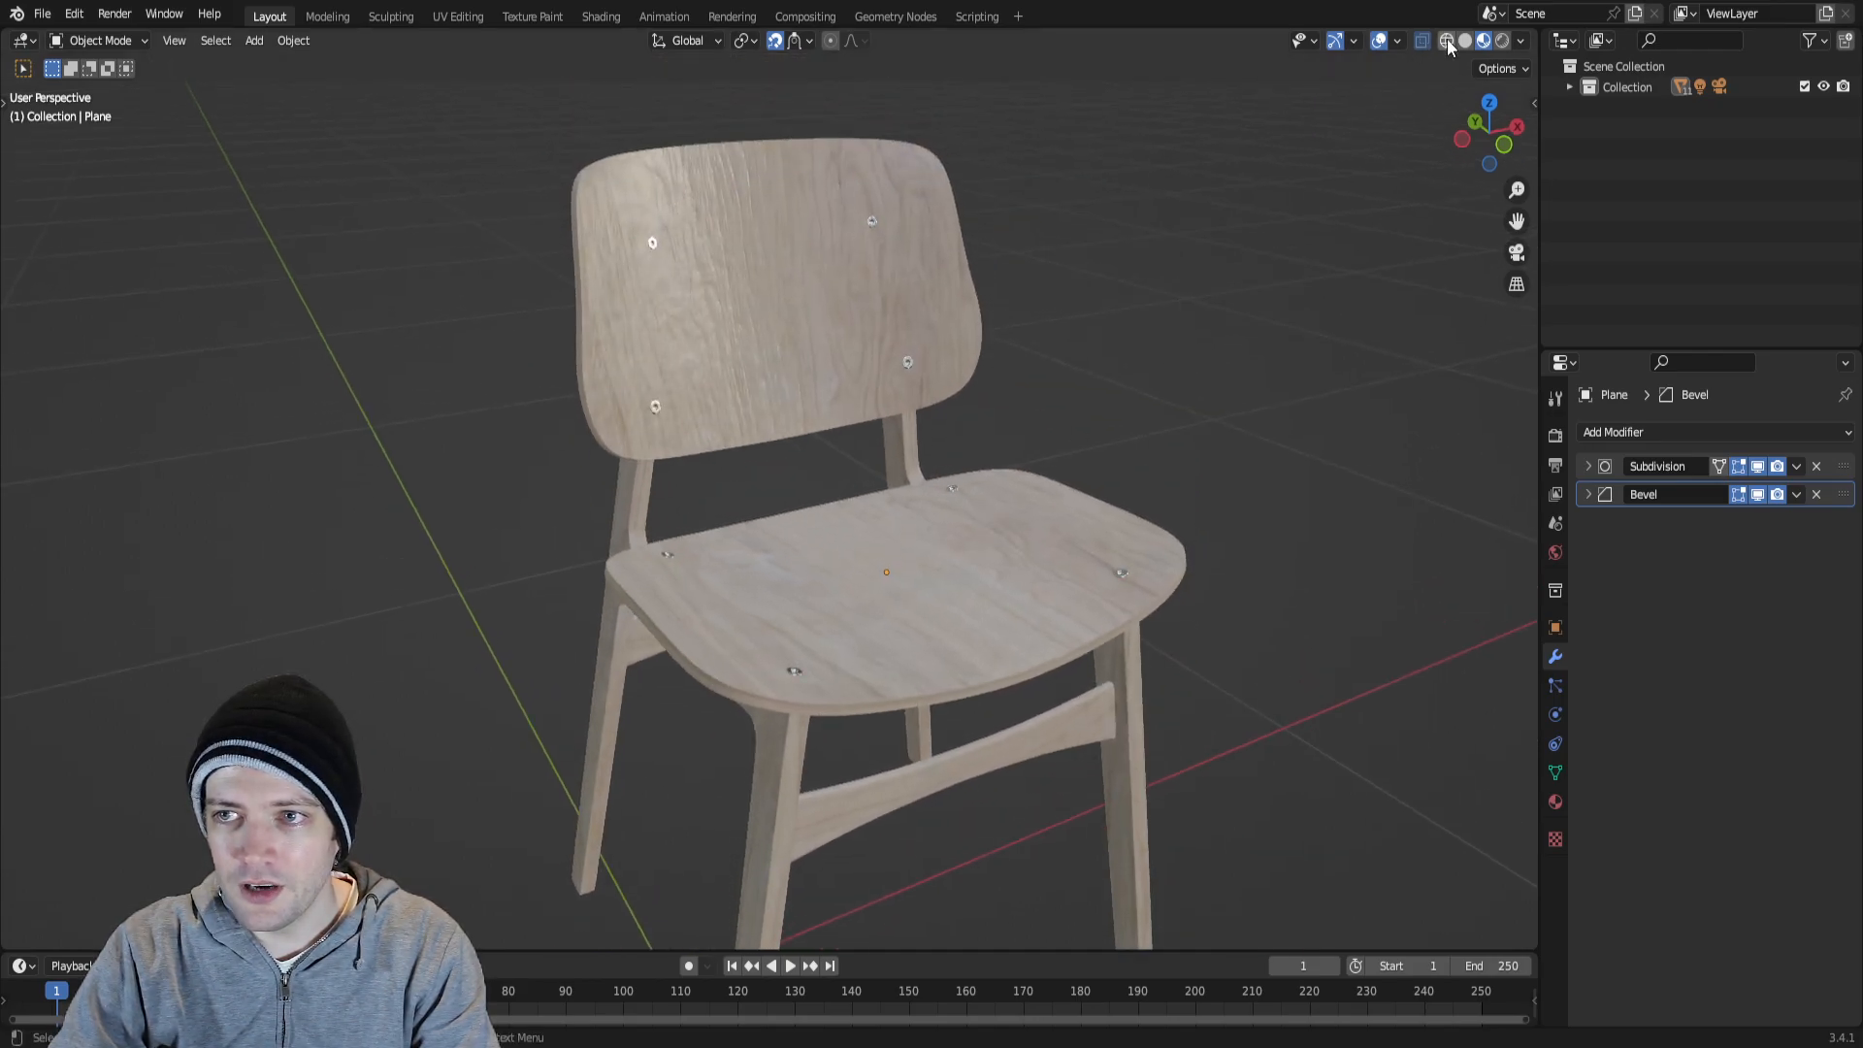
Display the chair in wireframe and examine the backrest's mesh density and curvature from behind and in front.
click(1447, 40)
middle_drag(1184, 320, 968, 482)
scroll(960, 488, up, 3)
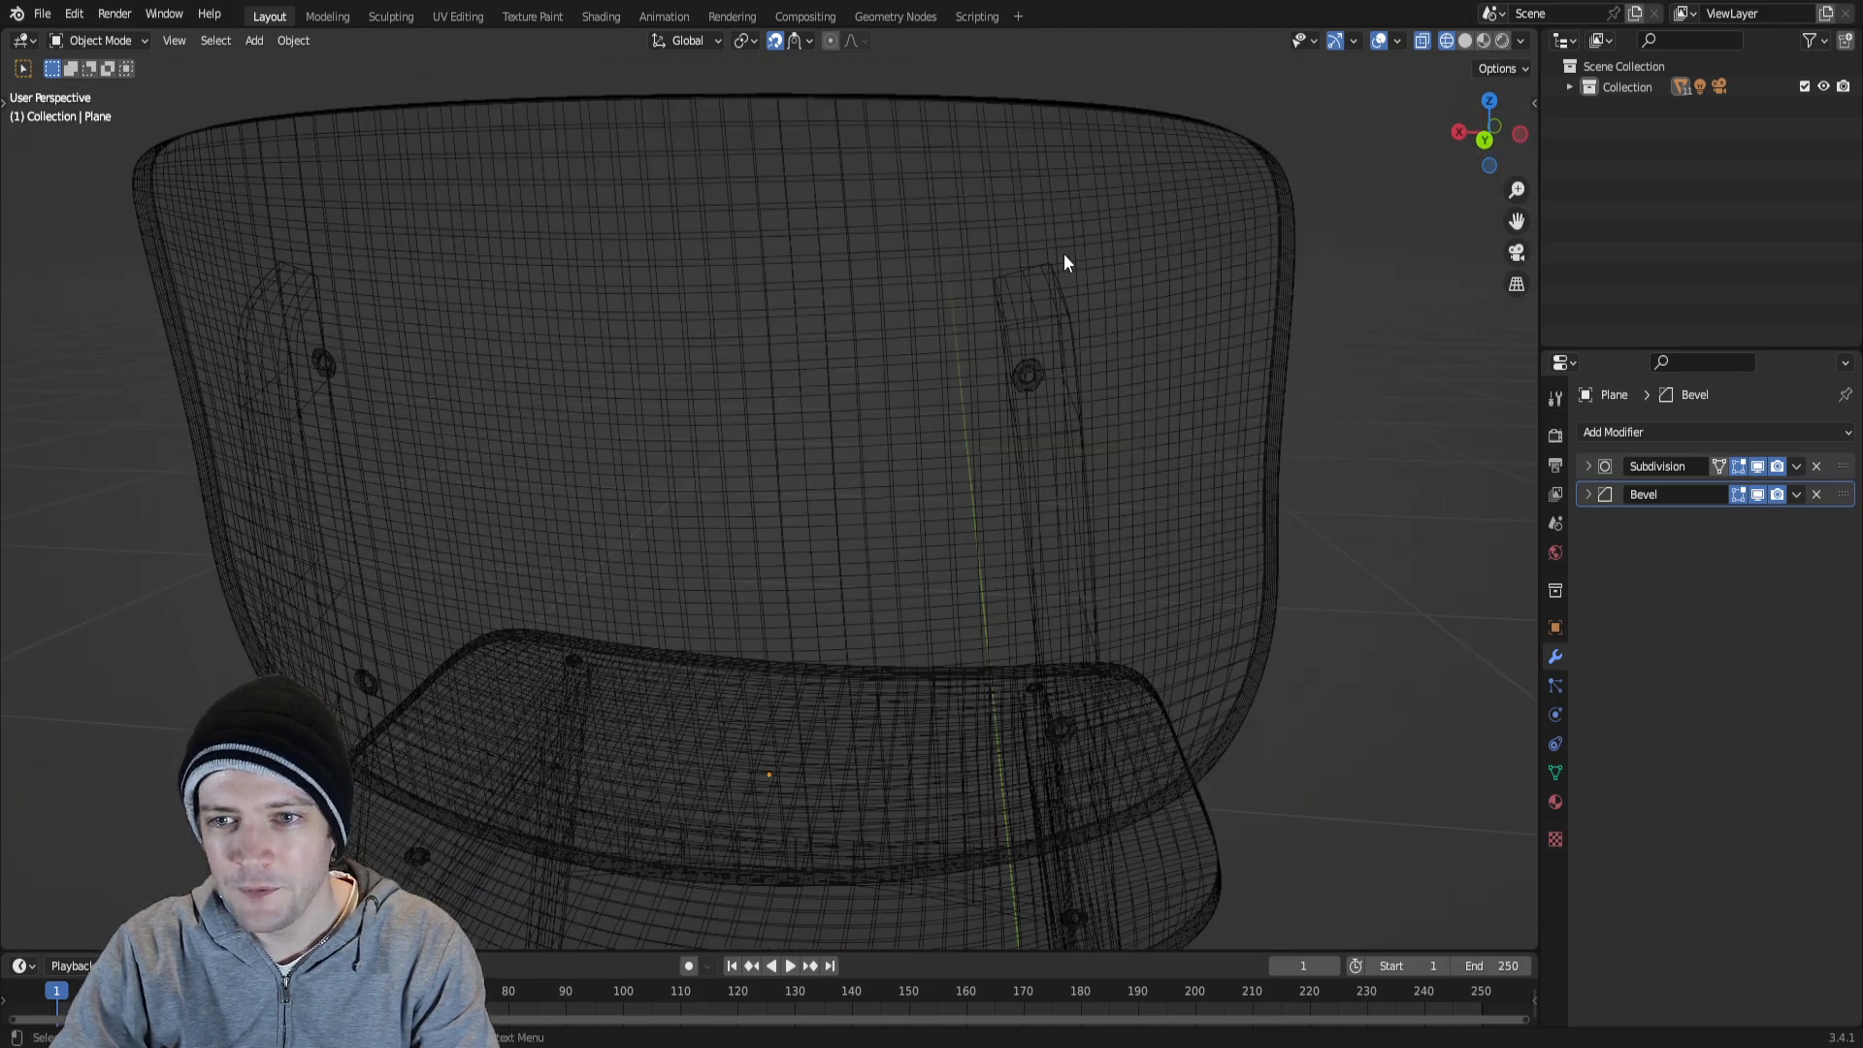
middle_drag(962, 325, 1007, 274)
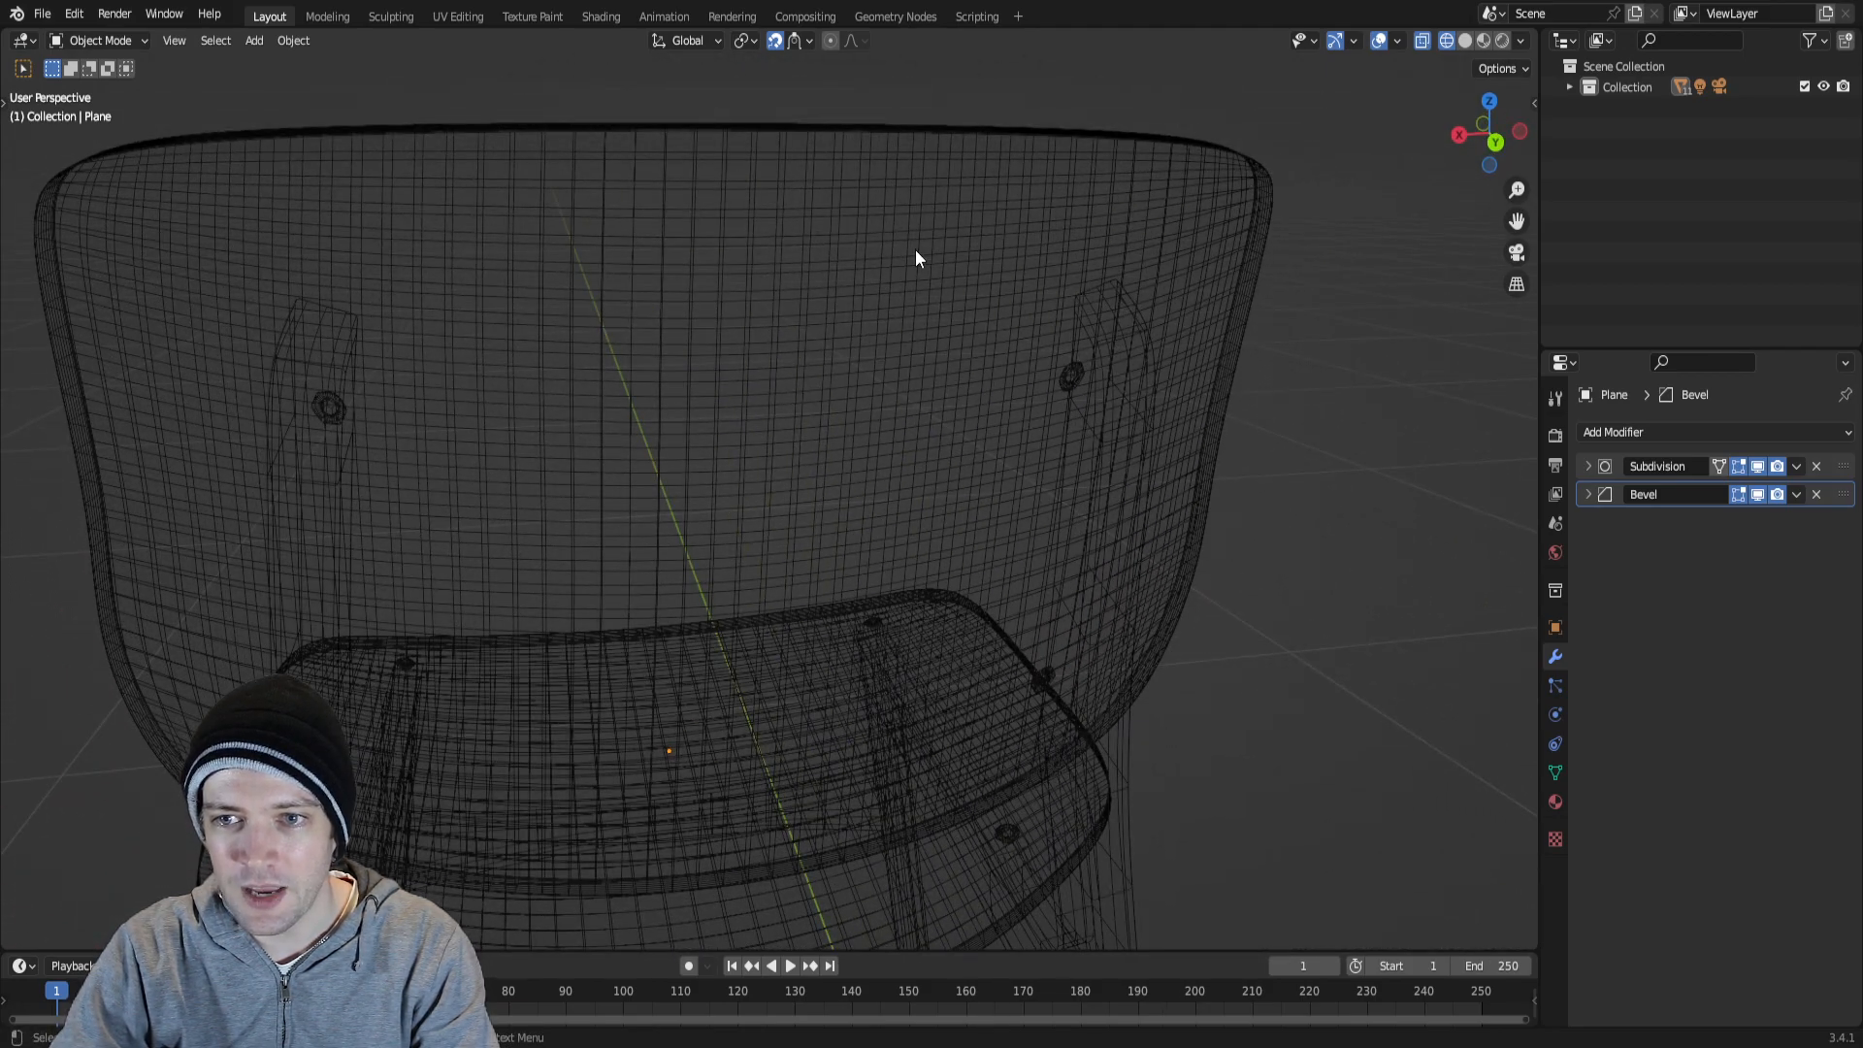
middle_drag(922, 286, 1014, 300)
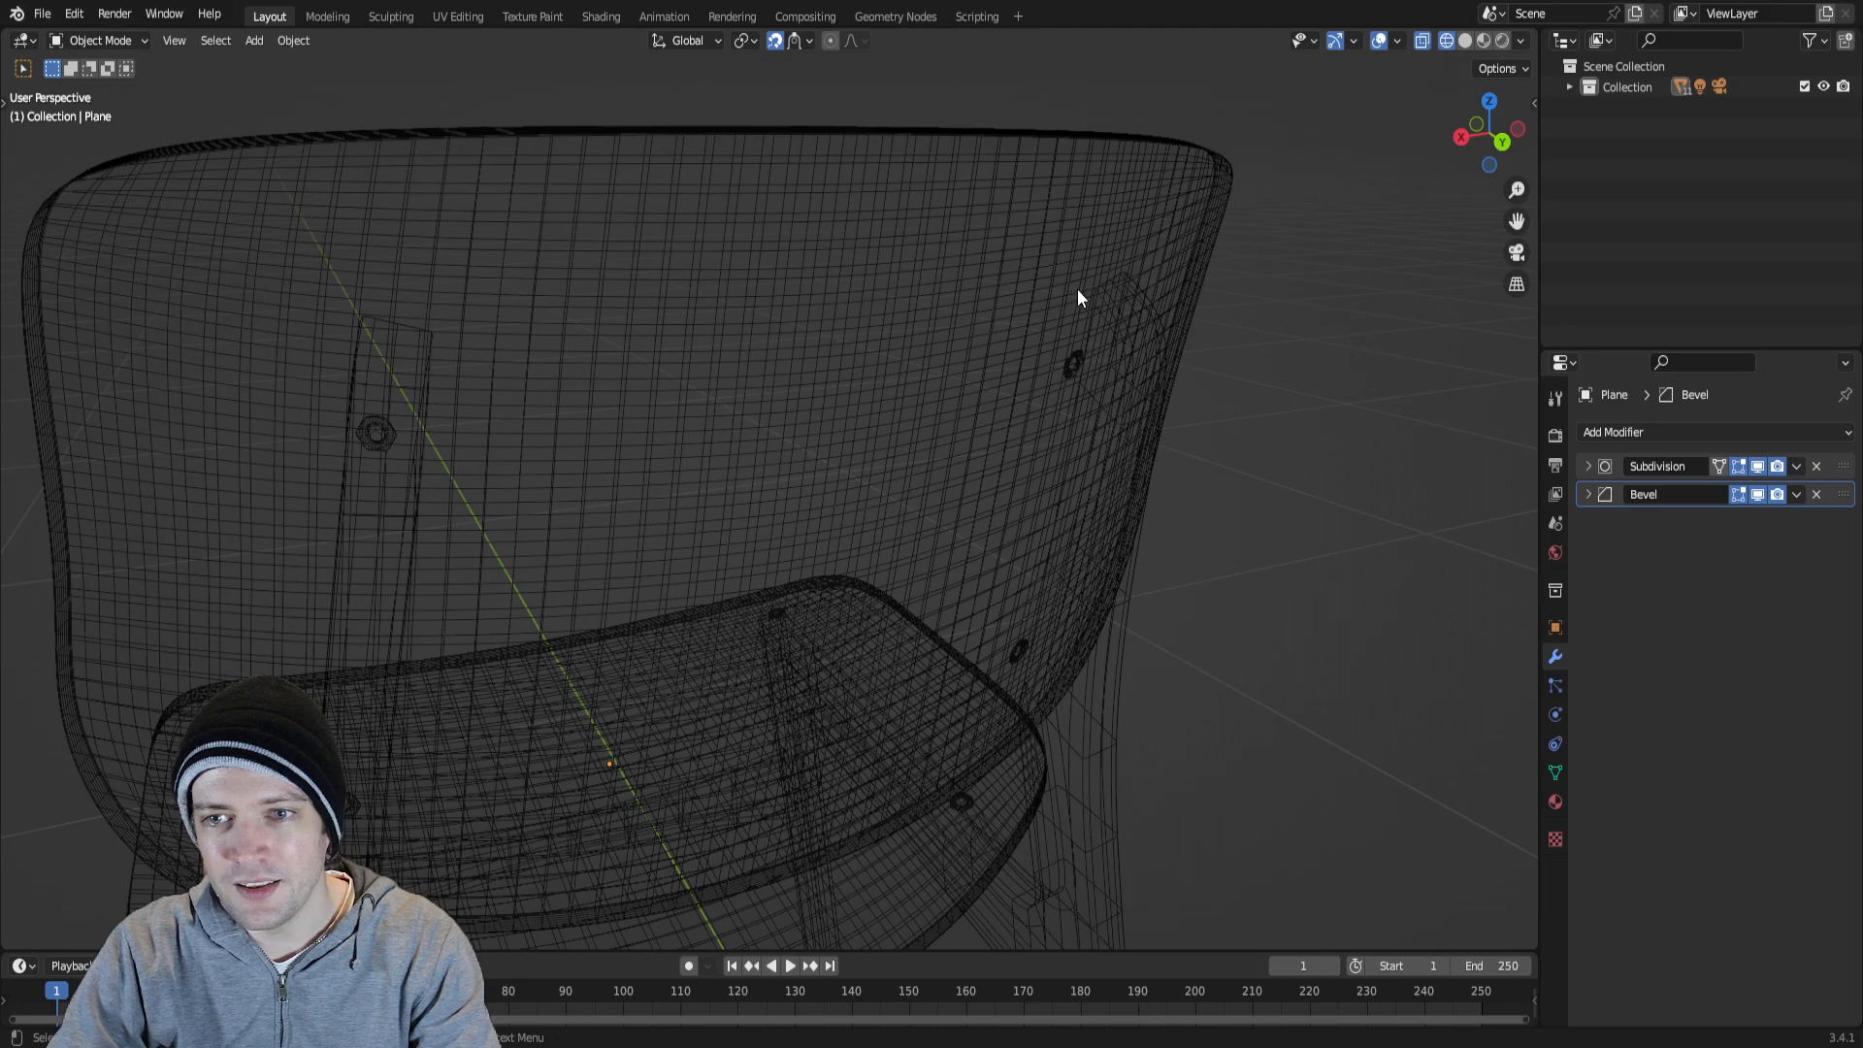
middle_drag(563, 388, 984, 442)
middle_drag(1116, 613, 746, 593)
shift+middle_drag(882, 411, 887, 516)
scroll(886, 517, down, 1)
middle_drag(914, 396, 1169, 342)
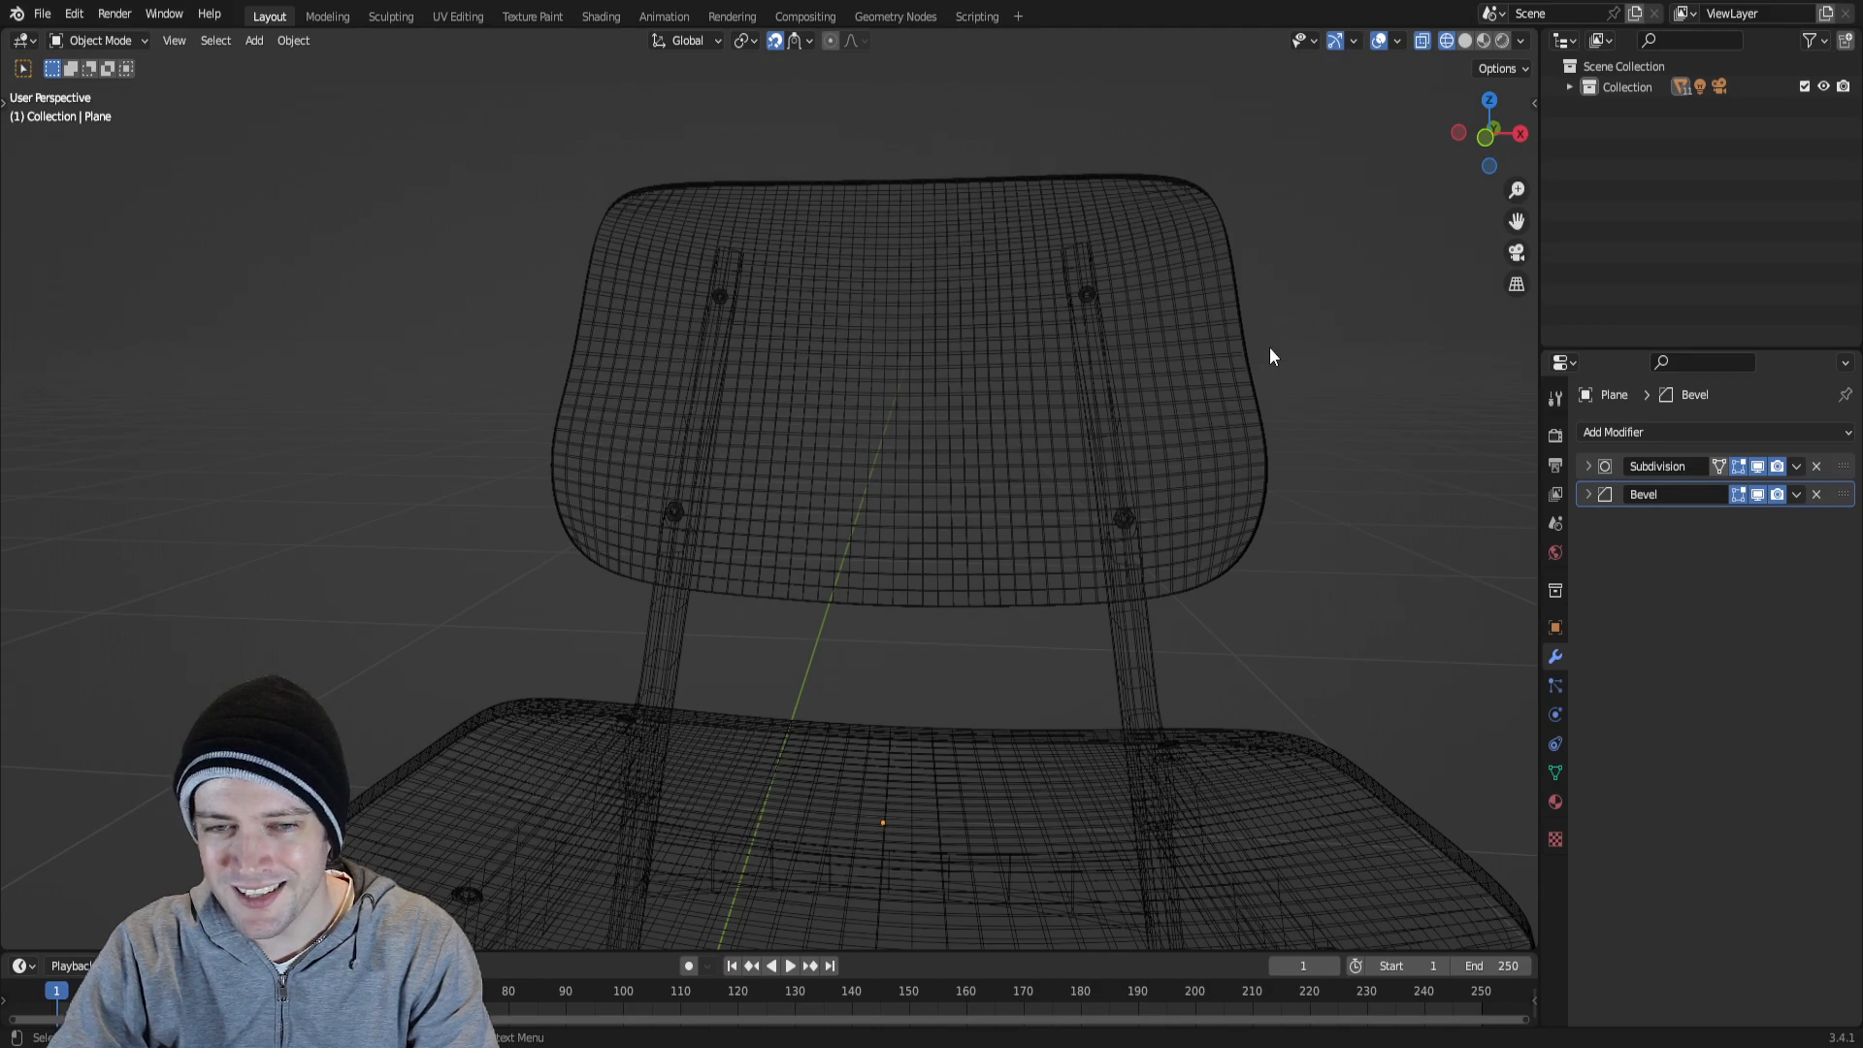
middle_drag(1174, 415, 861, 567)
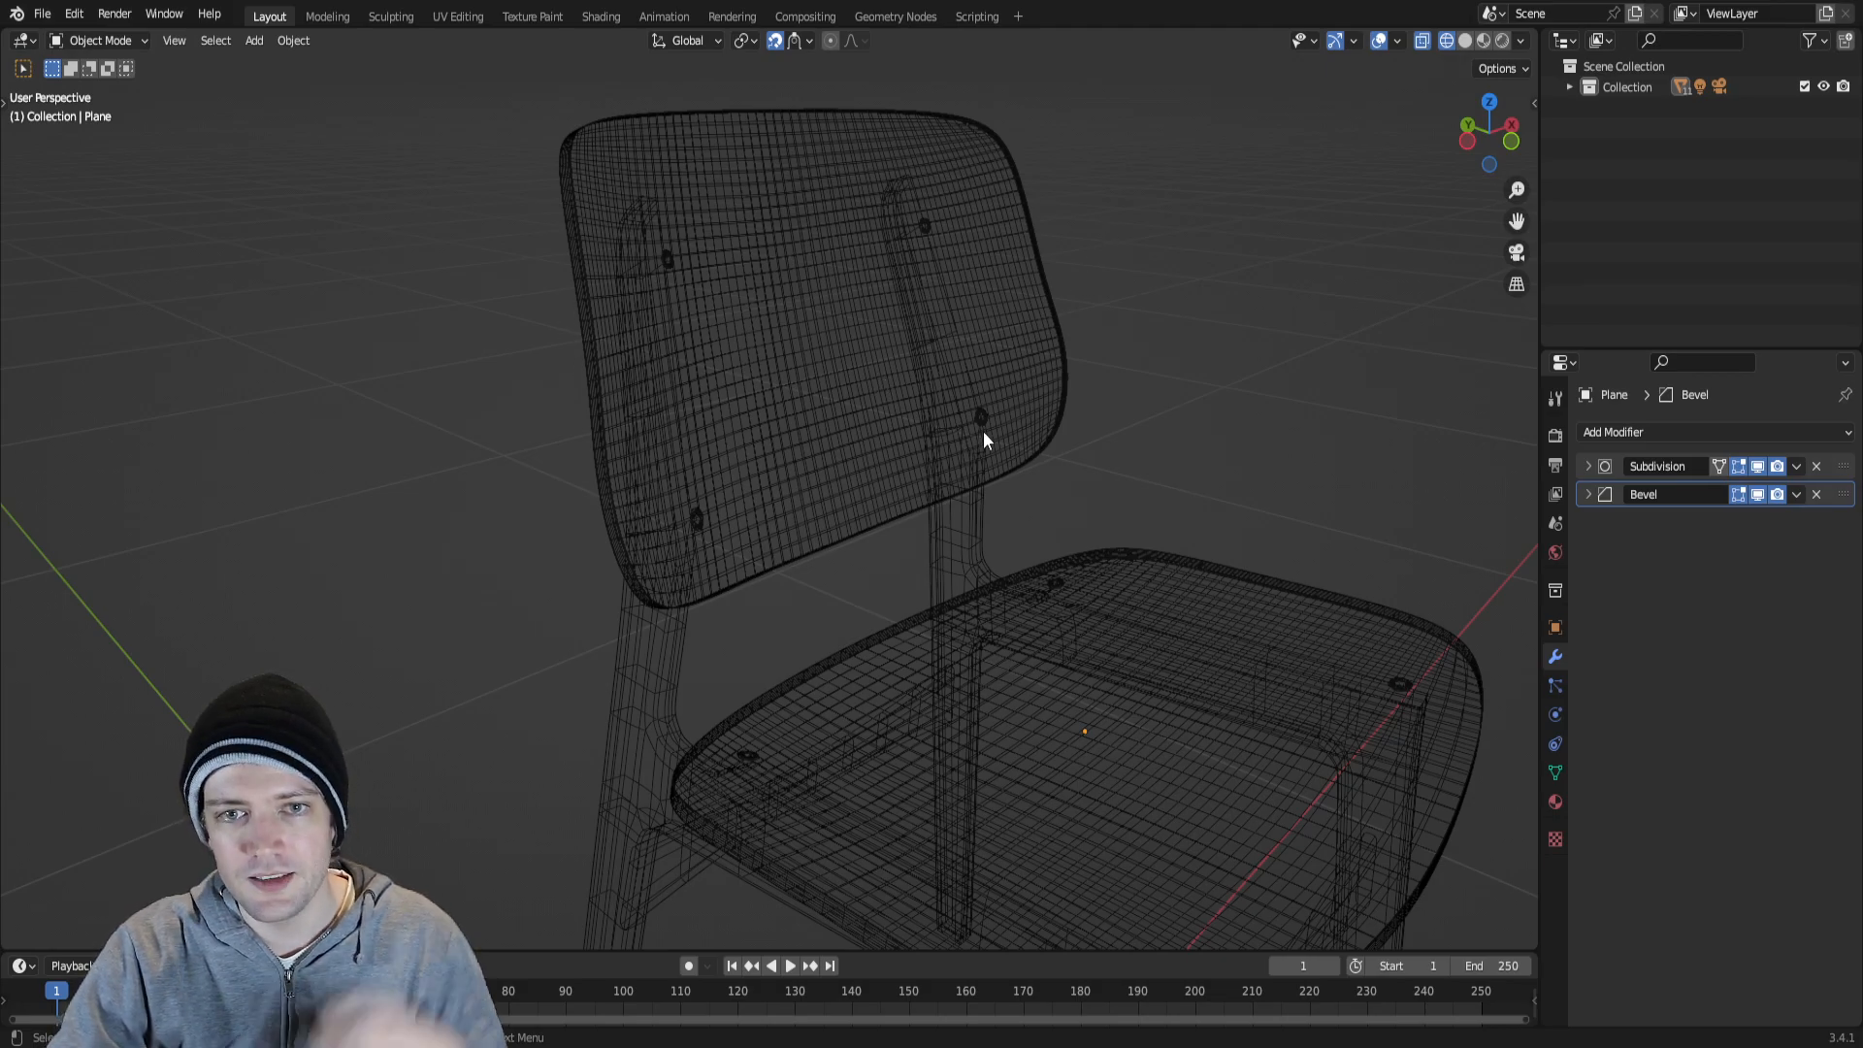
Select the backrest and the seat in turn to compare their wireframes, and inspect the backrest's curve from the side.
click(784, 167)
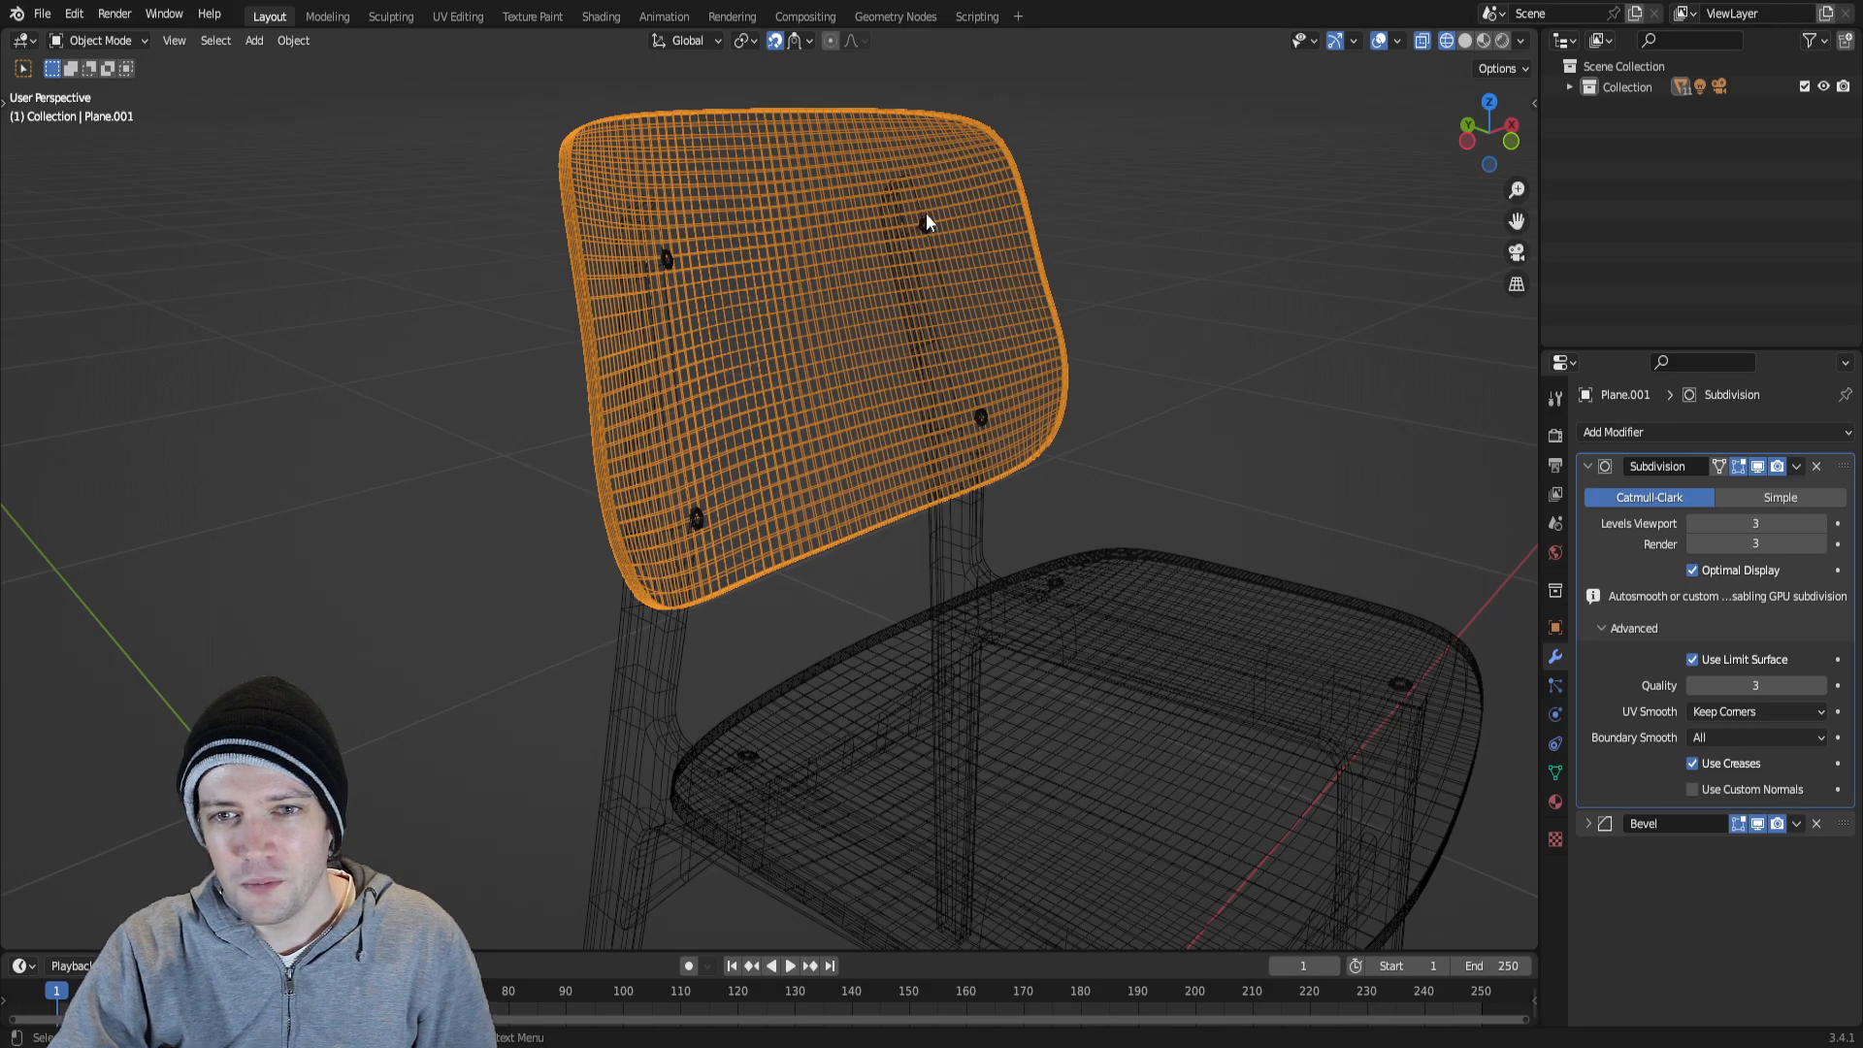
click(1087, 721)
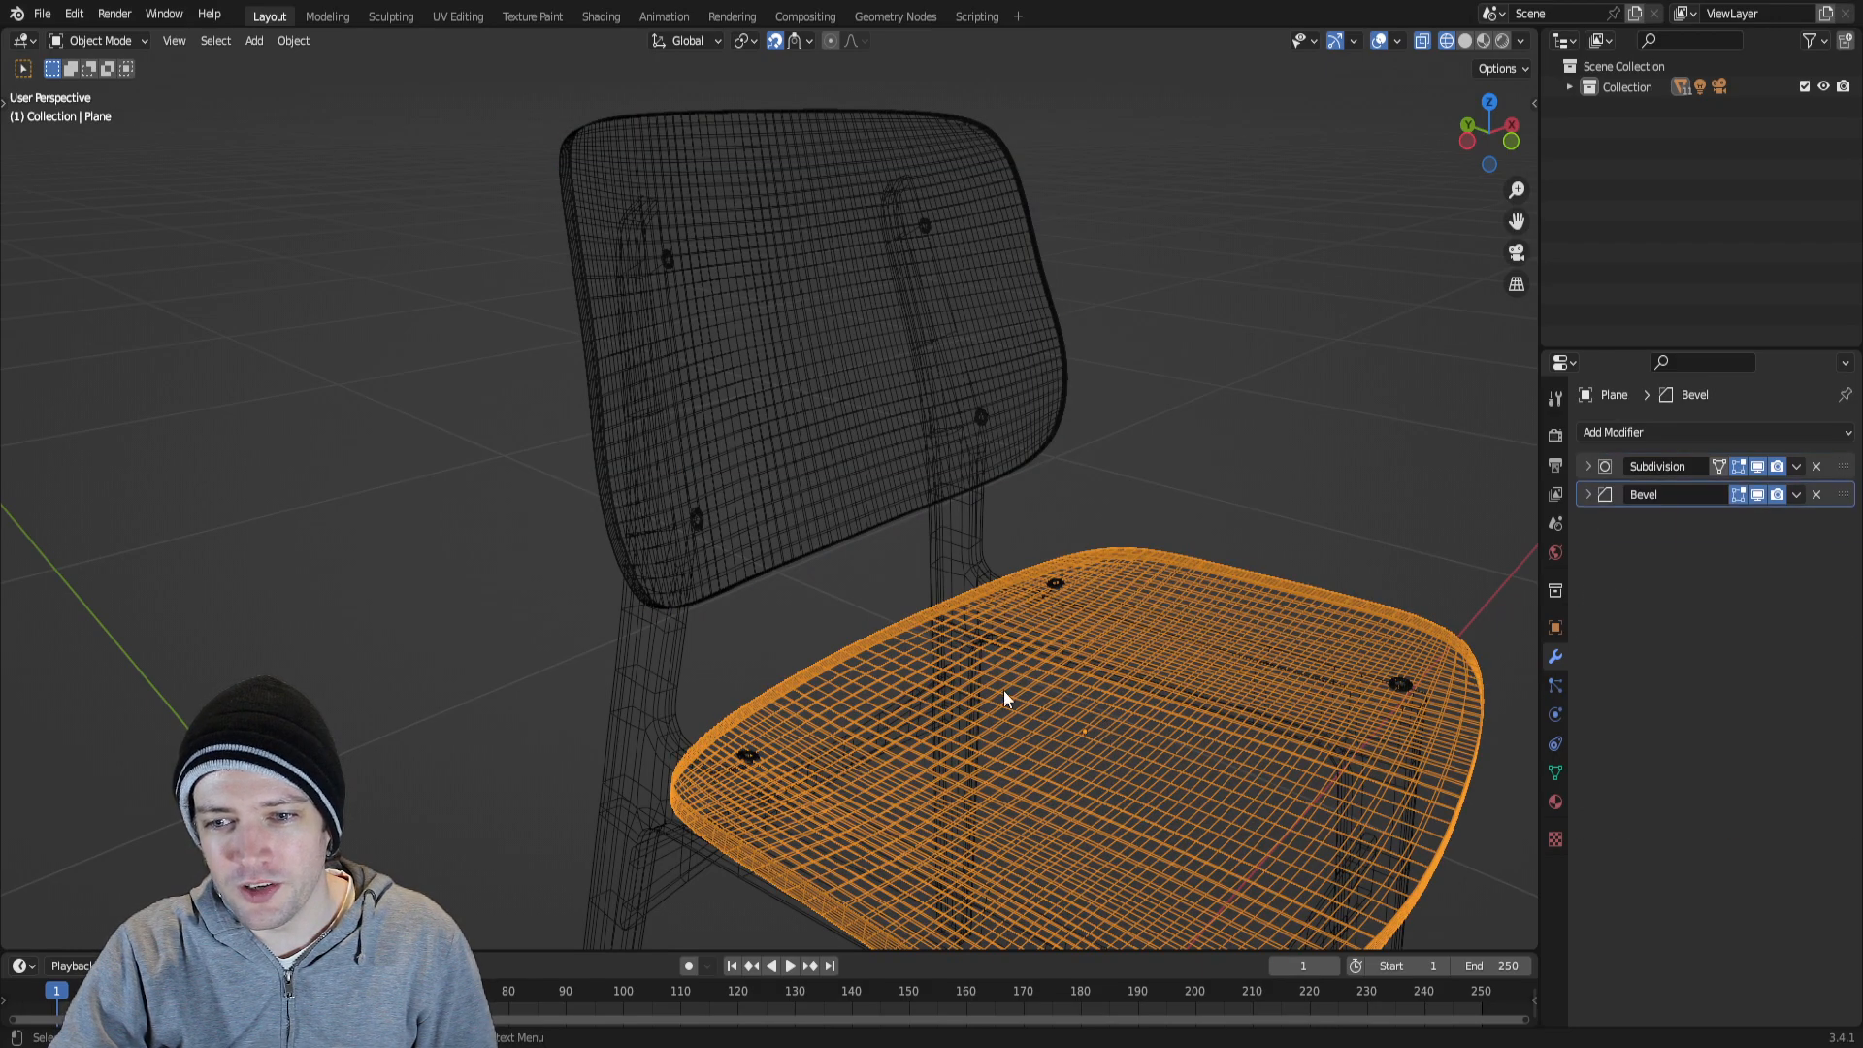
click(785, 220)
middle_drag(747, 215, 611, 268)
middle_drag(831, 480, 718, 298)
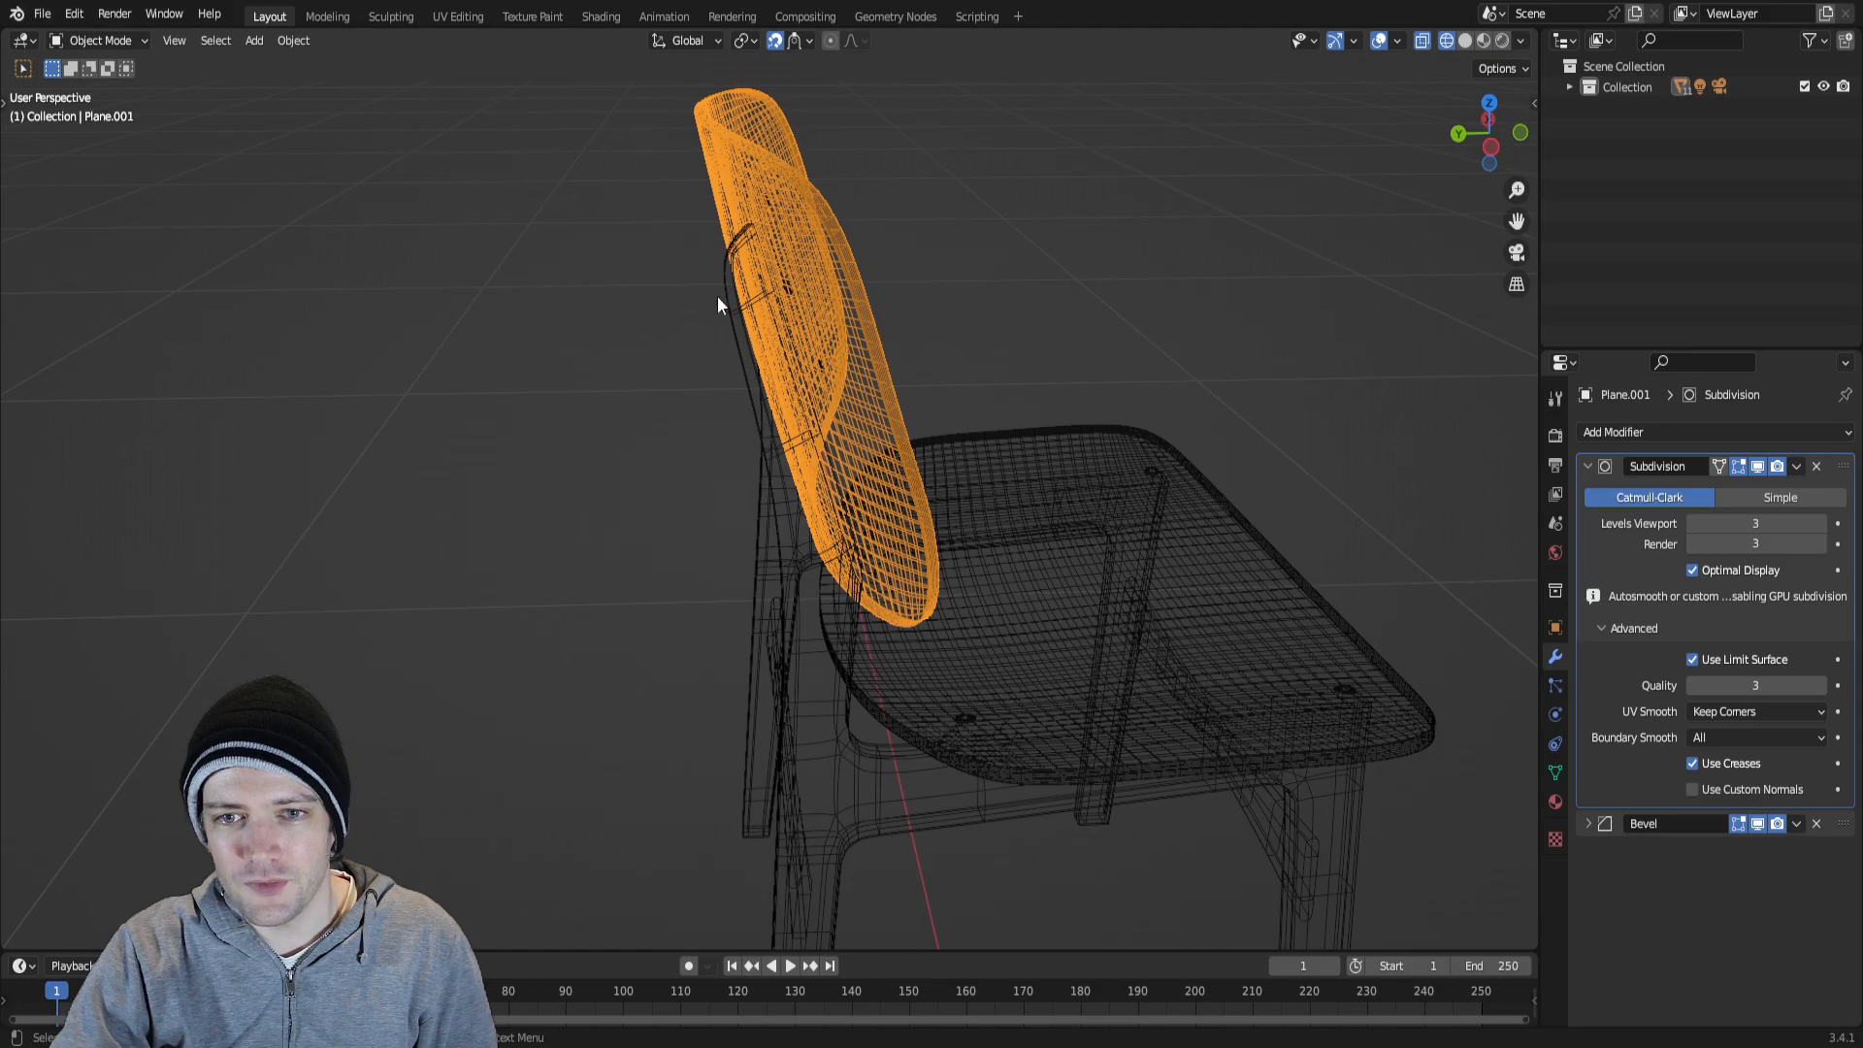
Inspect the backrest's wireframe from the front, then deselect it and examine the frame and leg topology from a low angle.
middle_drag(827, 593, 724, 490)
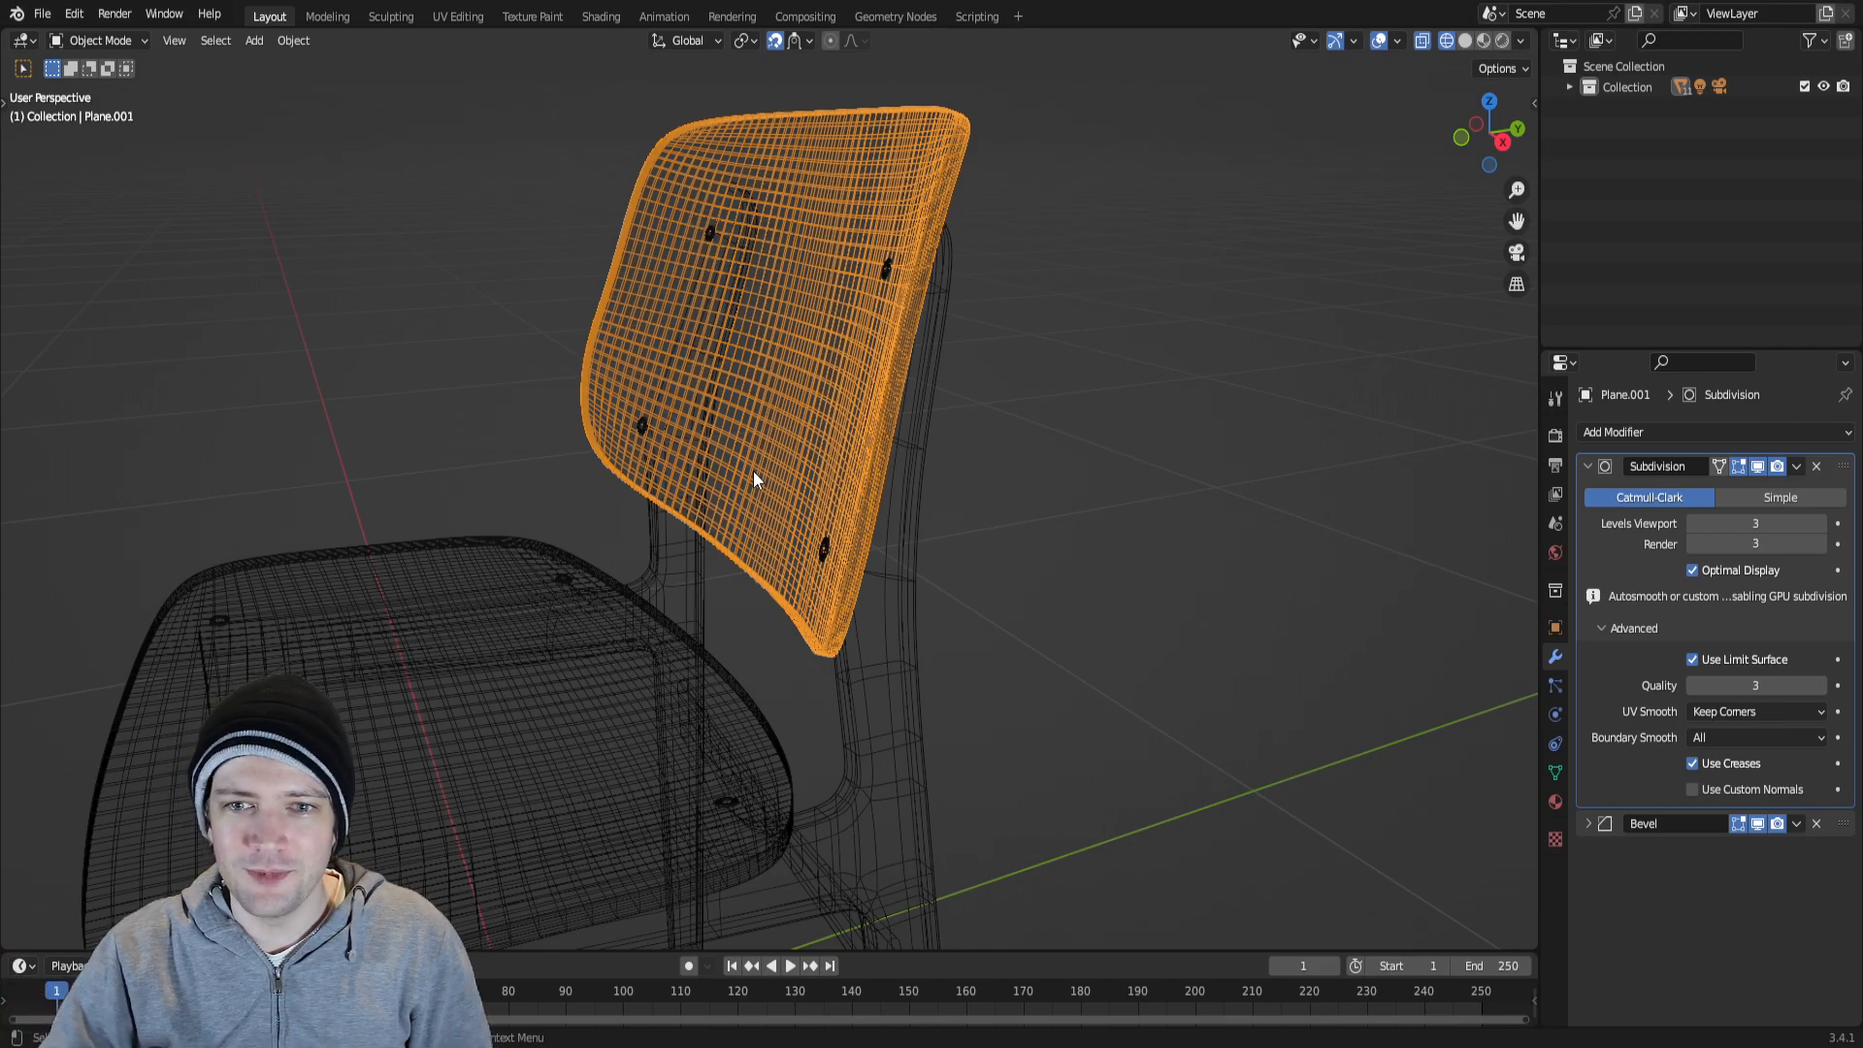
click(1119, 524)
middle_drag(1119, 524, 813, 346)
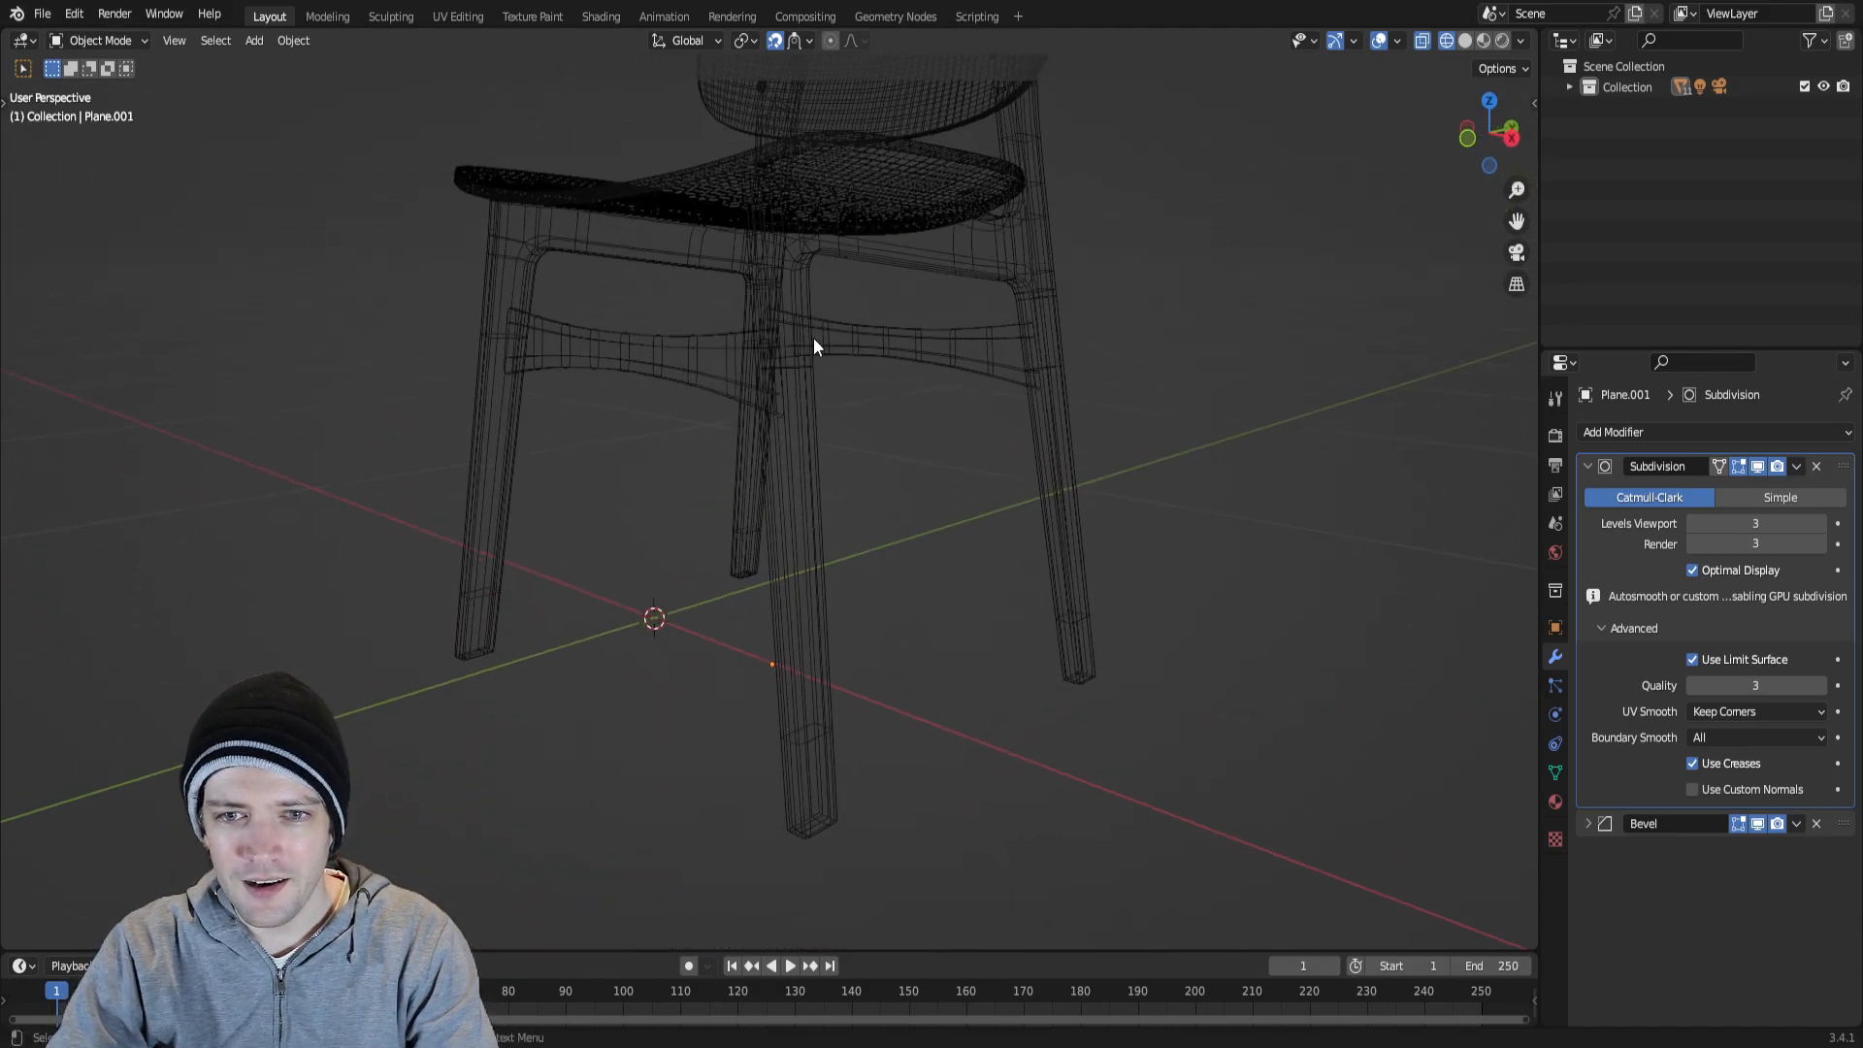
Display the chair in Material Preview and examine the wood grain on the frame, seat and backrest.
click(1479, 40)
scroll(1005, 293, up, 5)
middle_drag(1071, 308, 1084, 451)
middle_drag(1110, 375, 1083, 406)
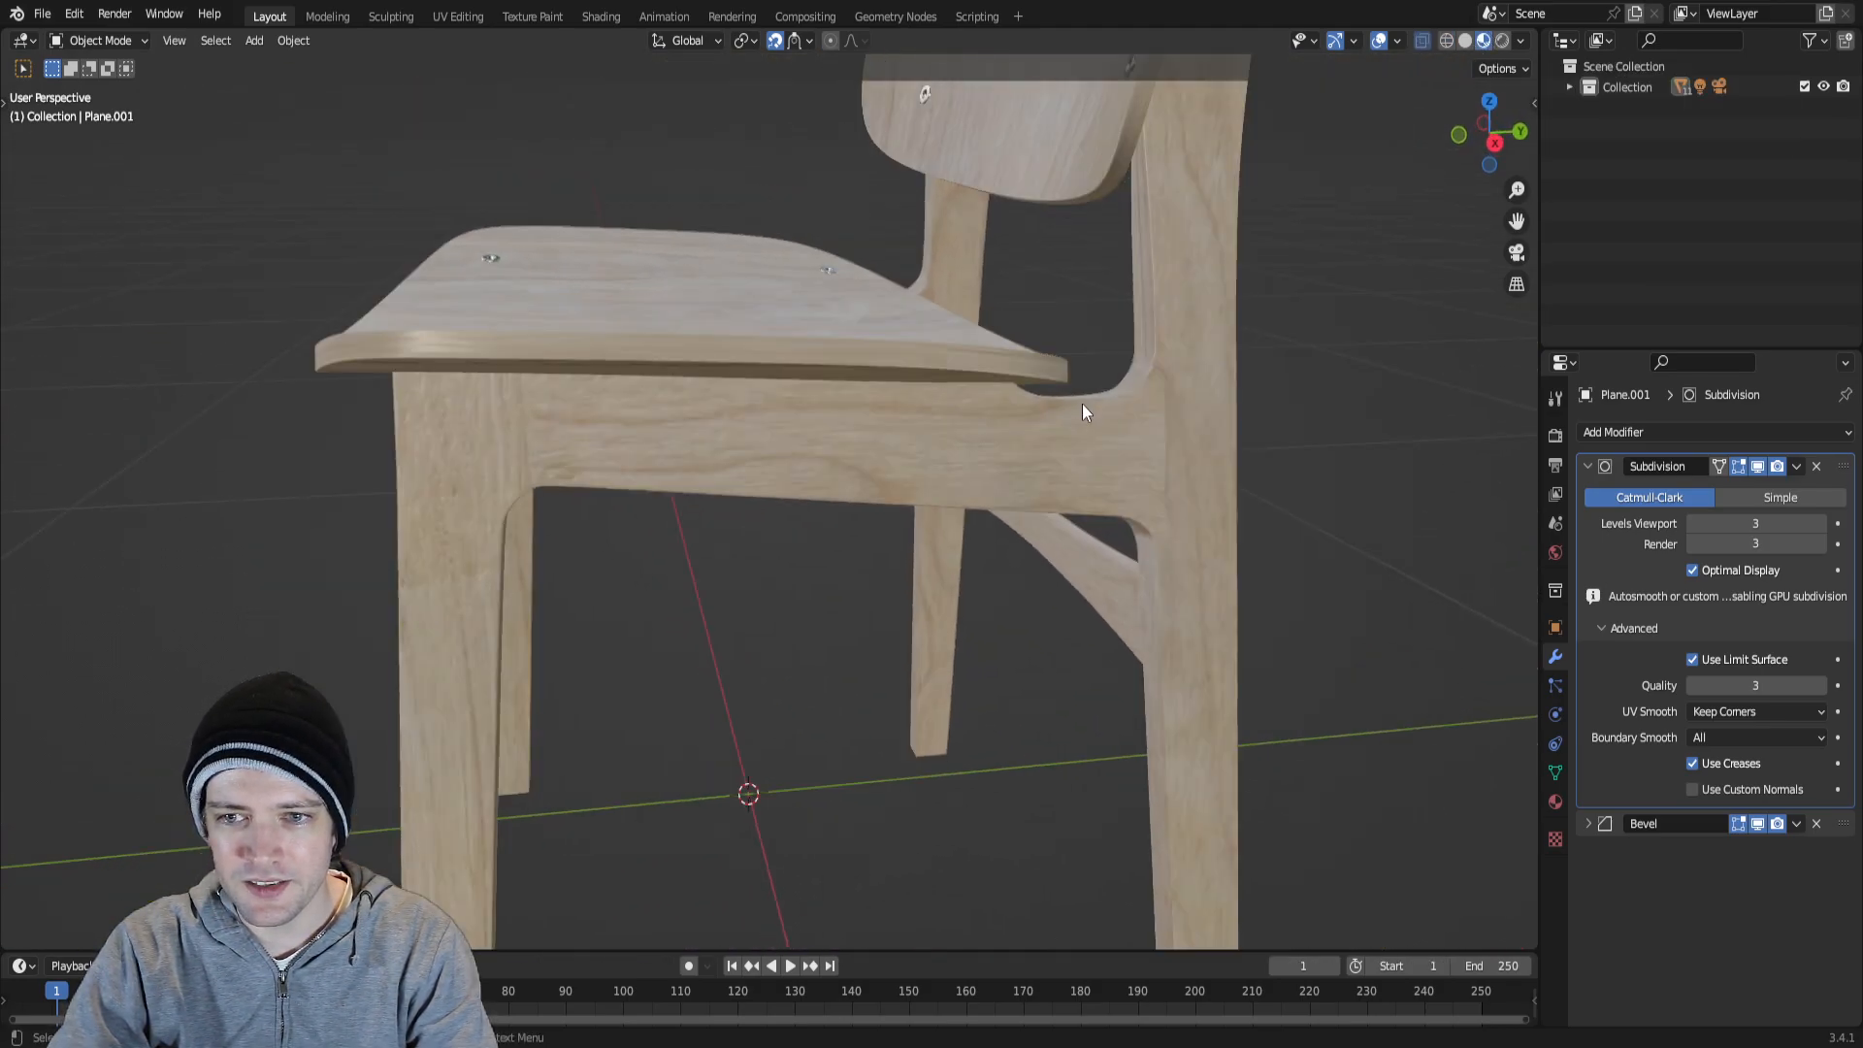
shift+middle_drag(856, 270, 720, 417)
middle_drag(720, 417, 871, 609)
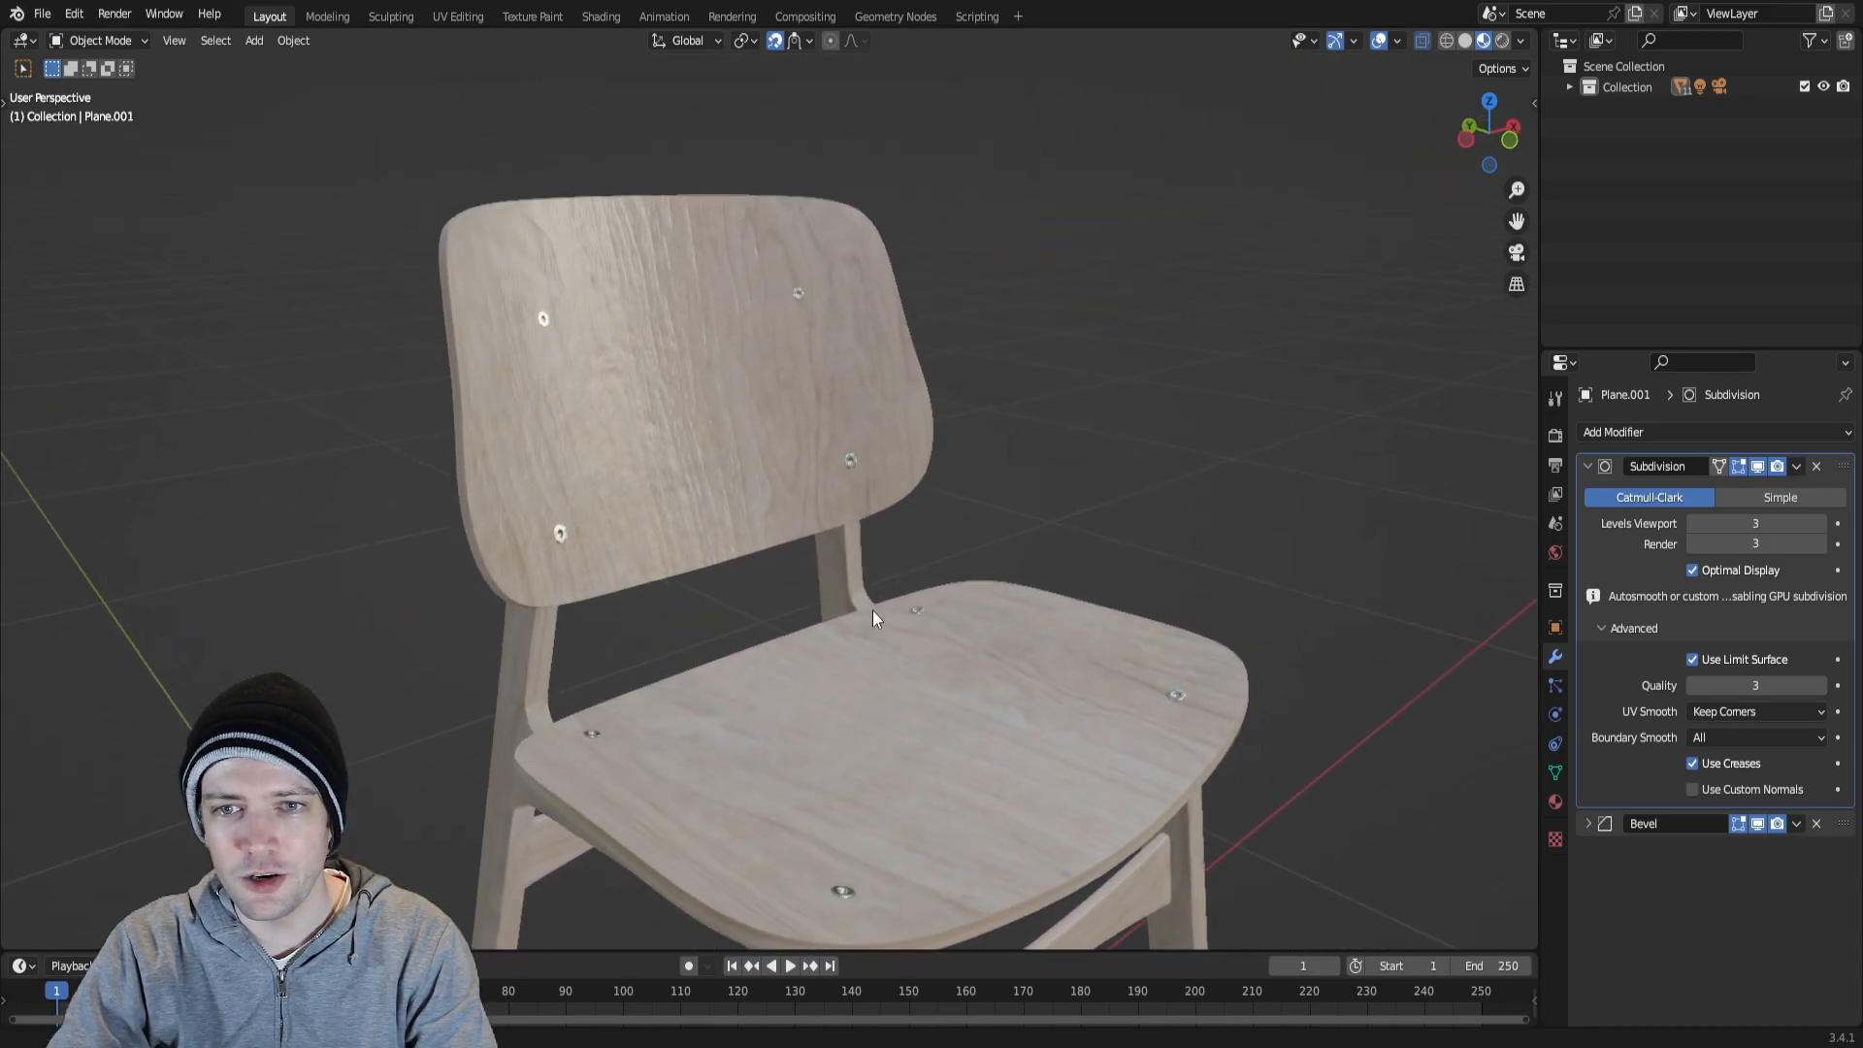
scroll(713, 610, up, 1)
scroll(738, 577, up, 2)
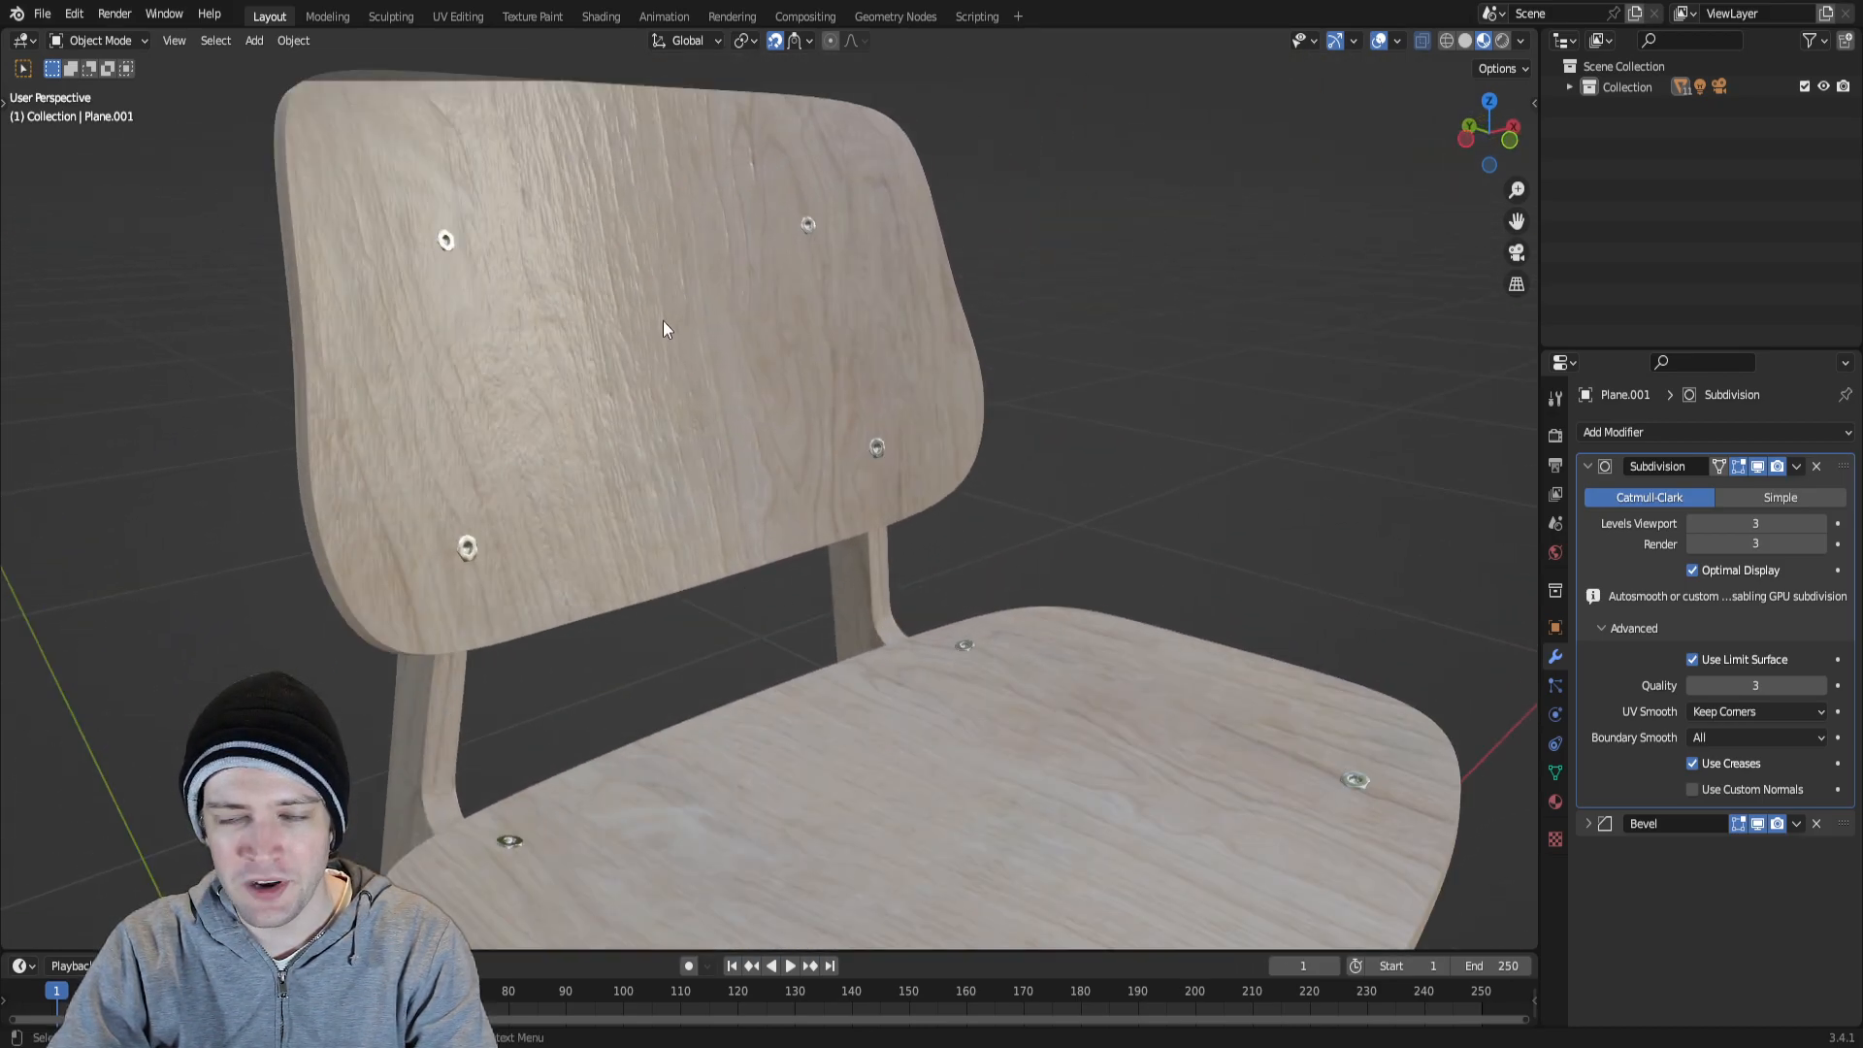
Compare the seat, bolts and backrest material up close and across the whole chair.
scroll(757, 436, down, 4)
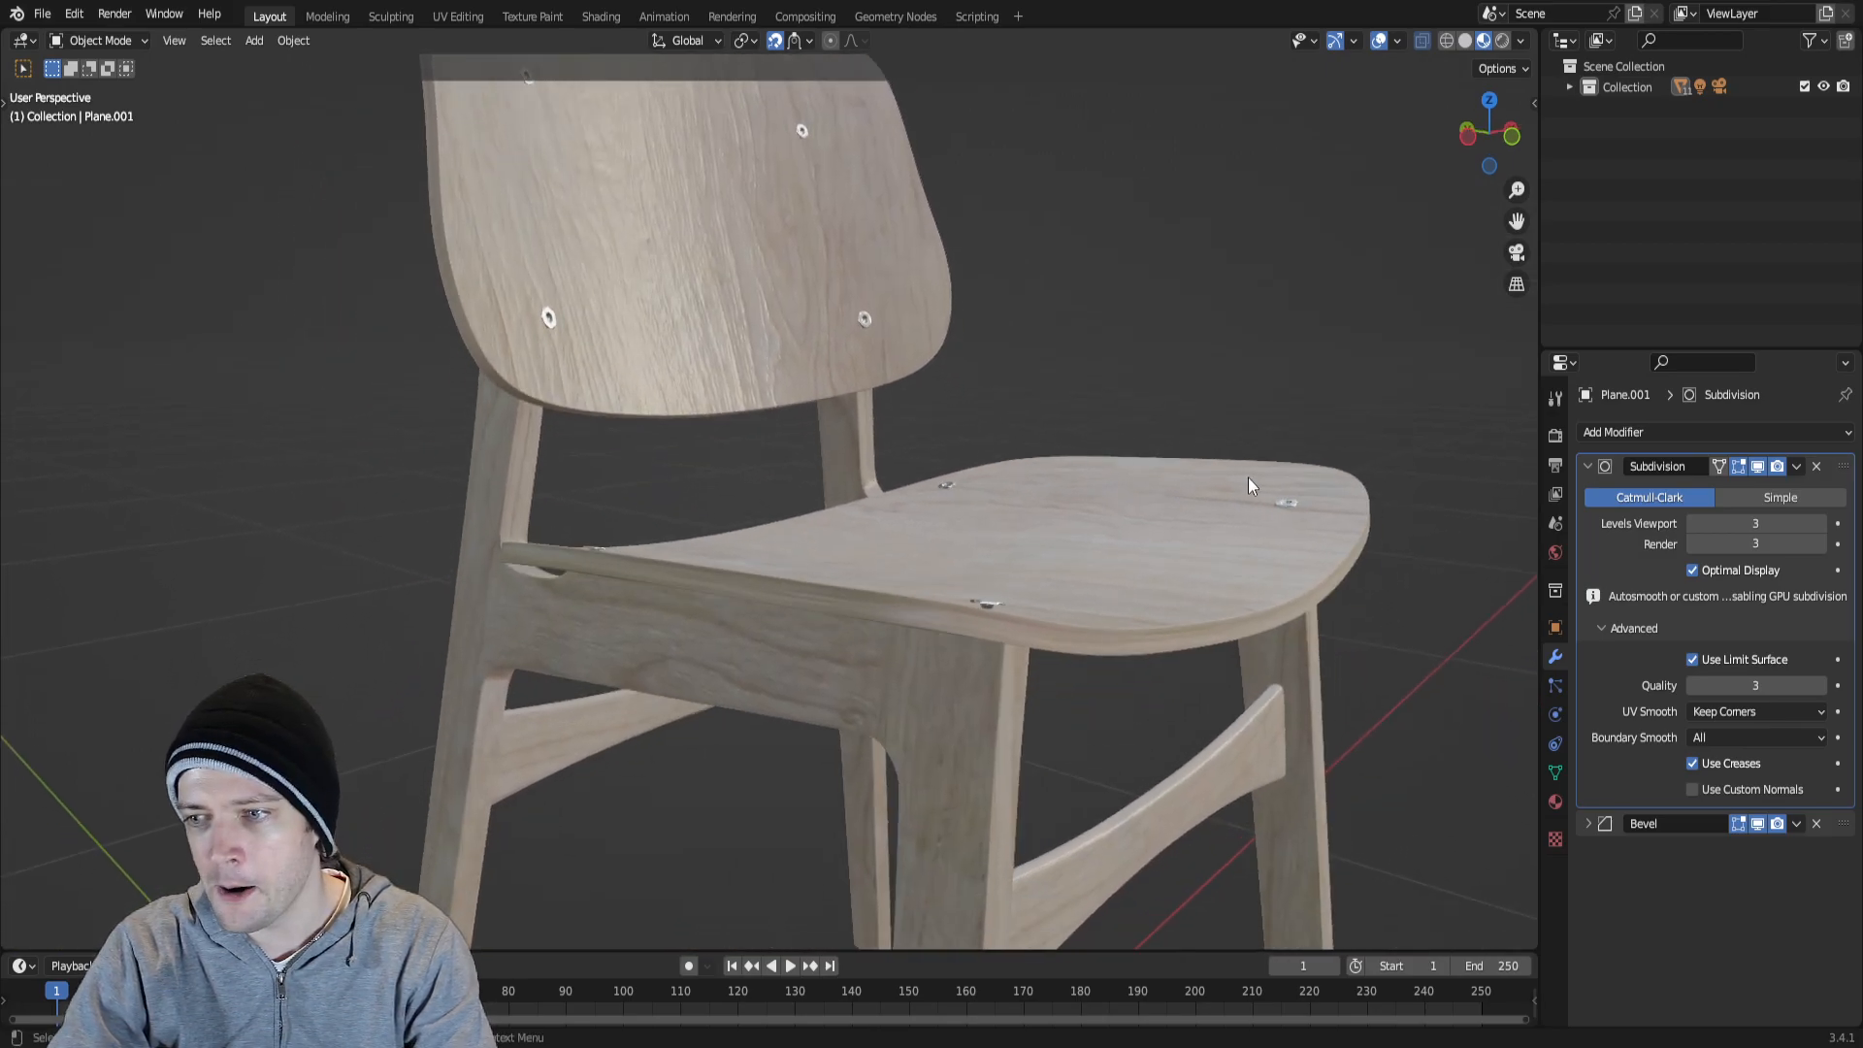
middle_drag(997, 425, 976, 452)
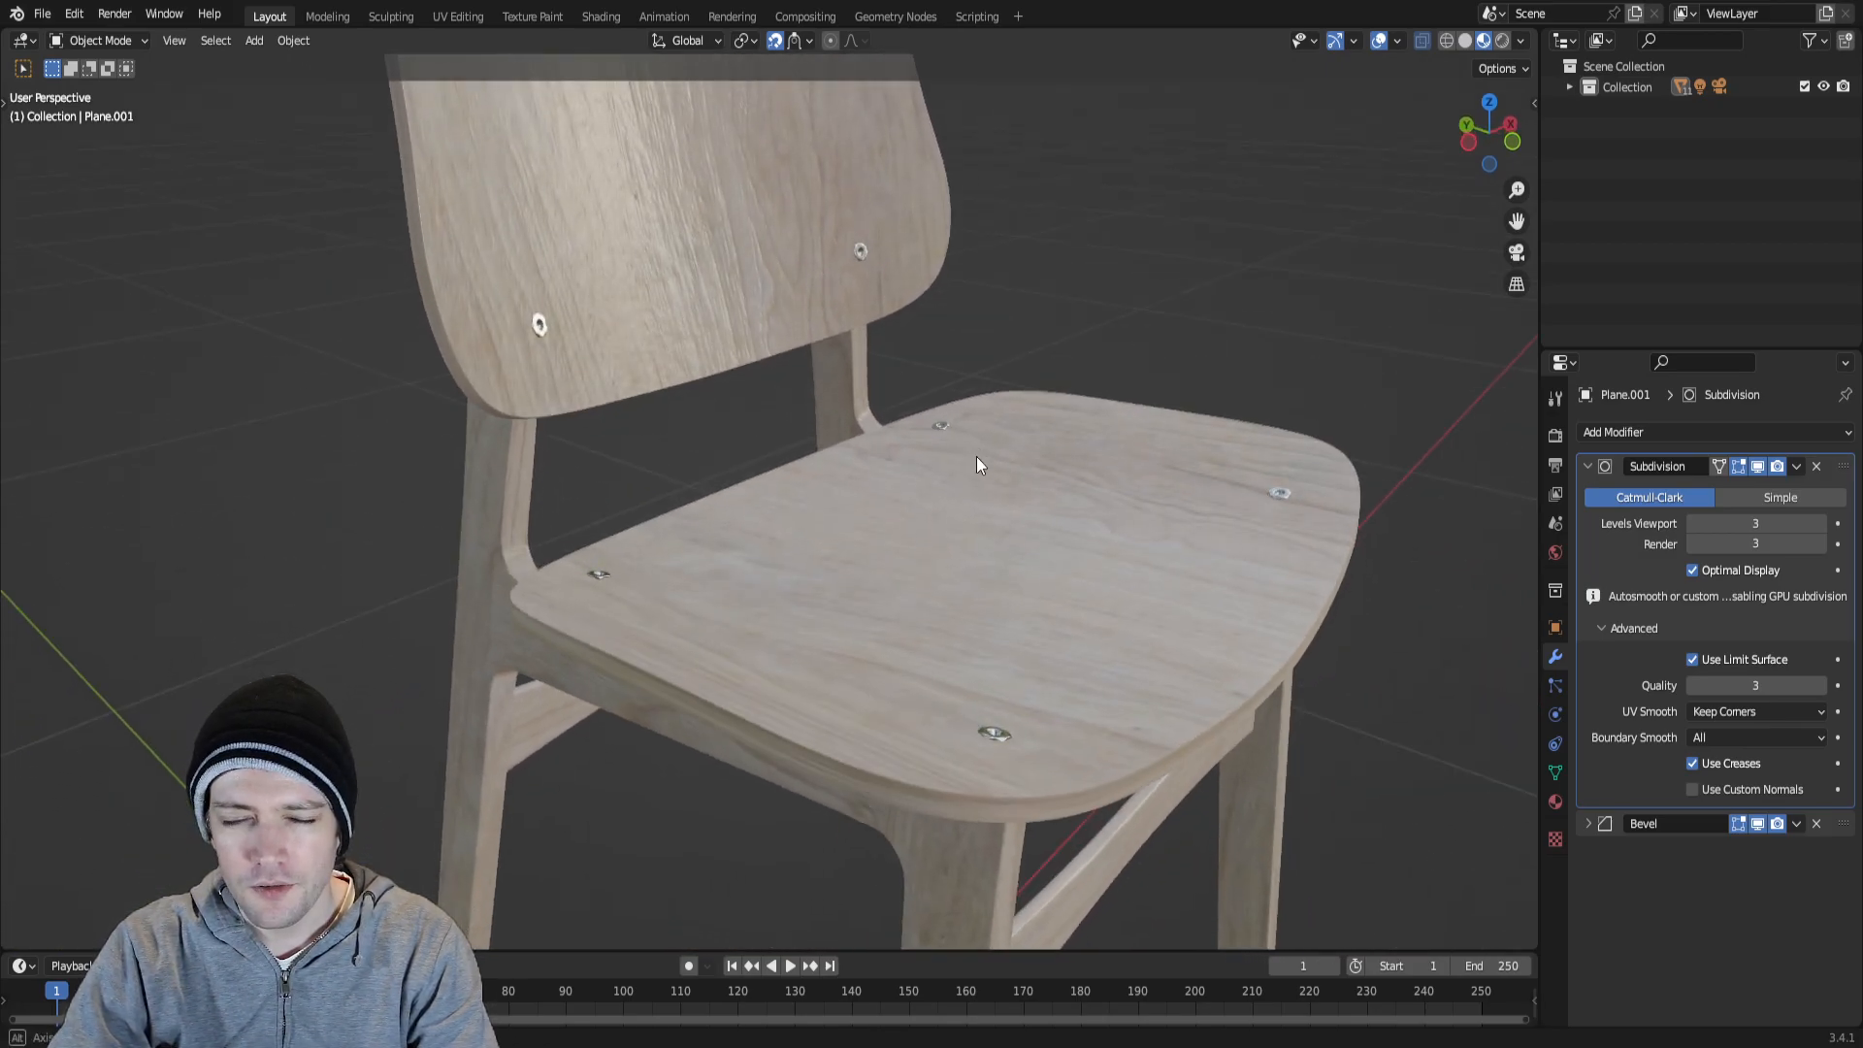
scroll(976, 456, down, 4)
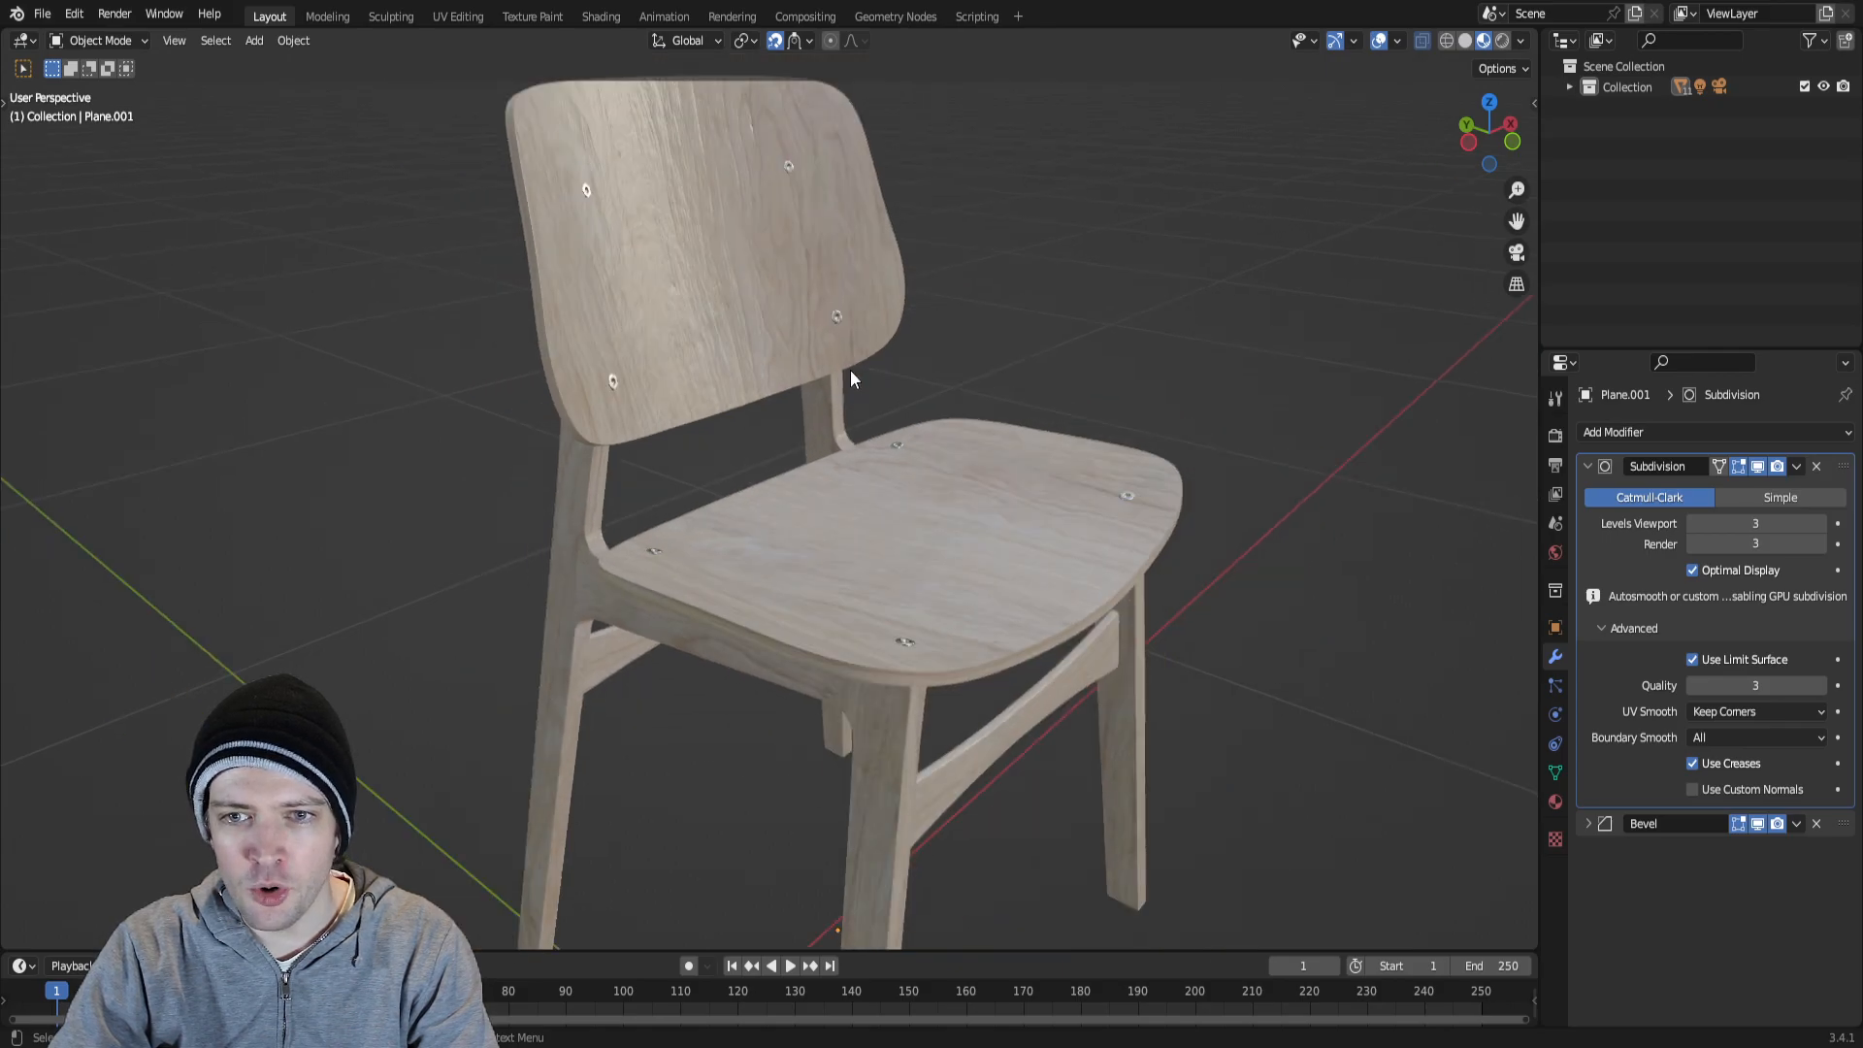
middle_drag(1050, 730, 923, 388)
scroll(918, 375, up, 3)
scroll(916, 367, up, 2)
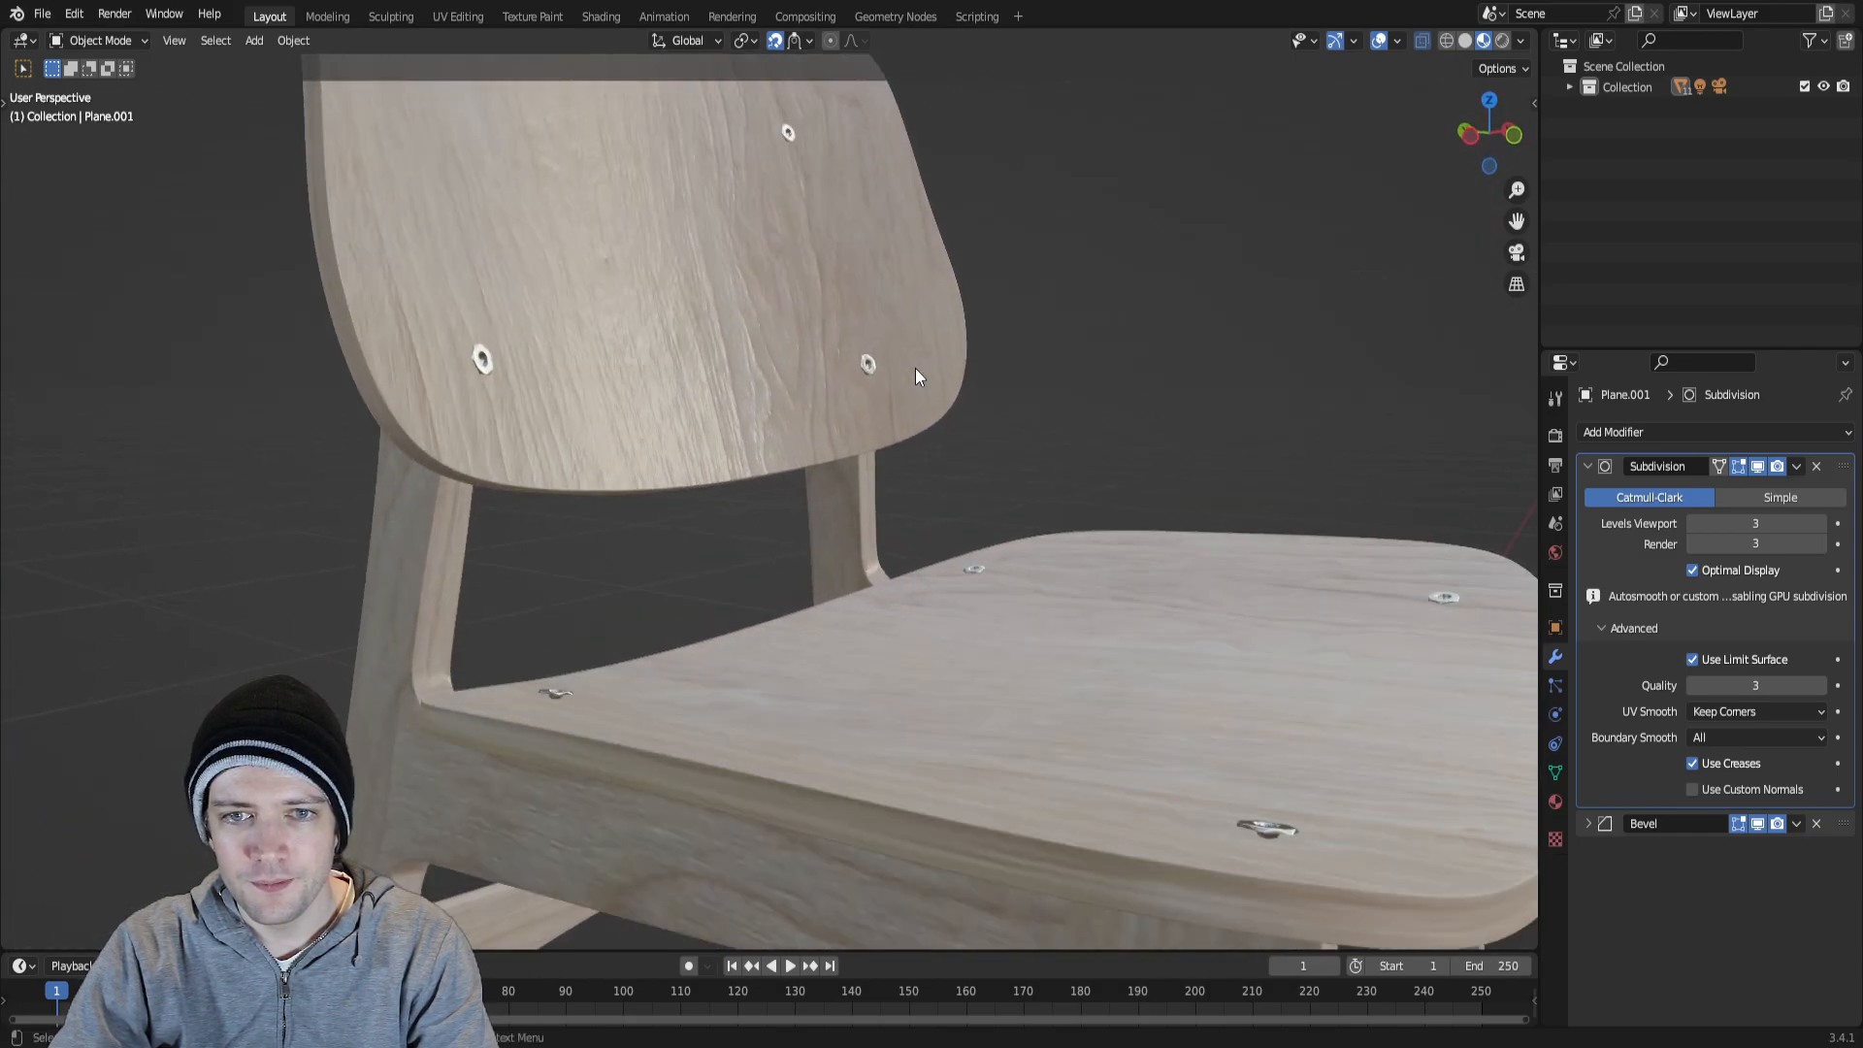
scroll(916, 371, down, 2)
scroll(963, 394, down, 5)
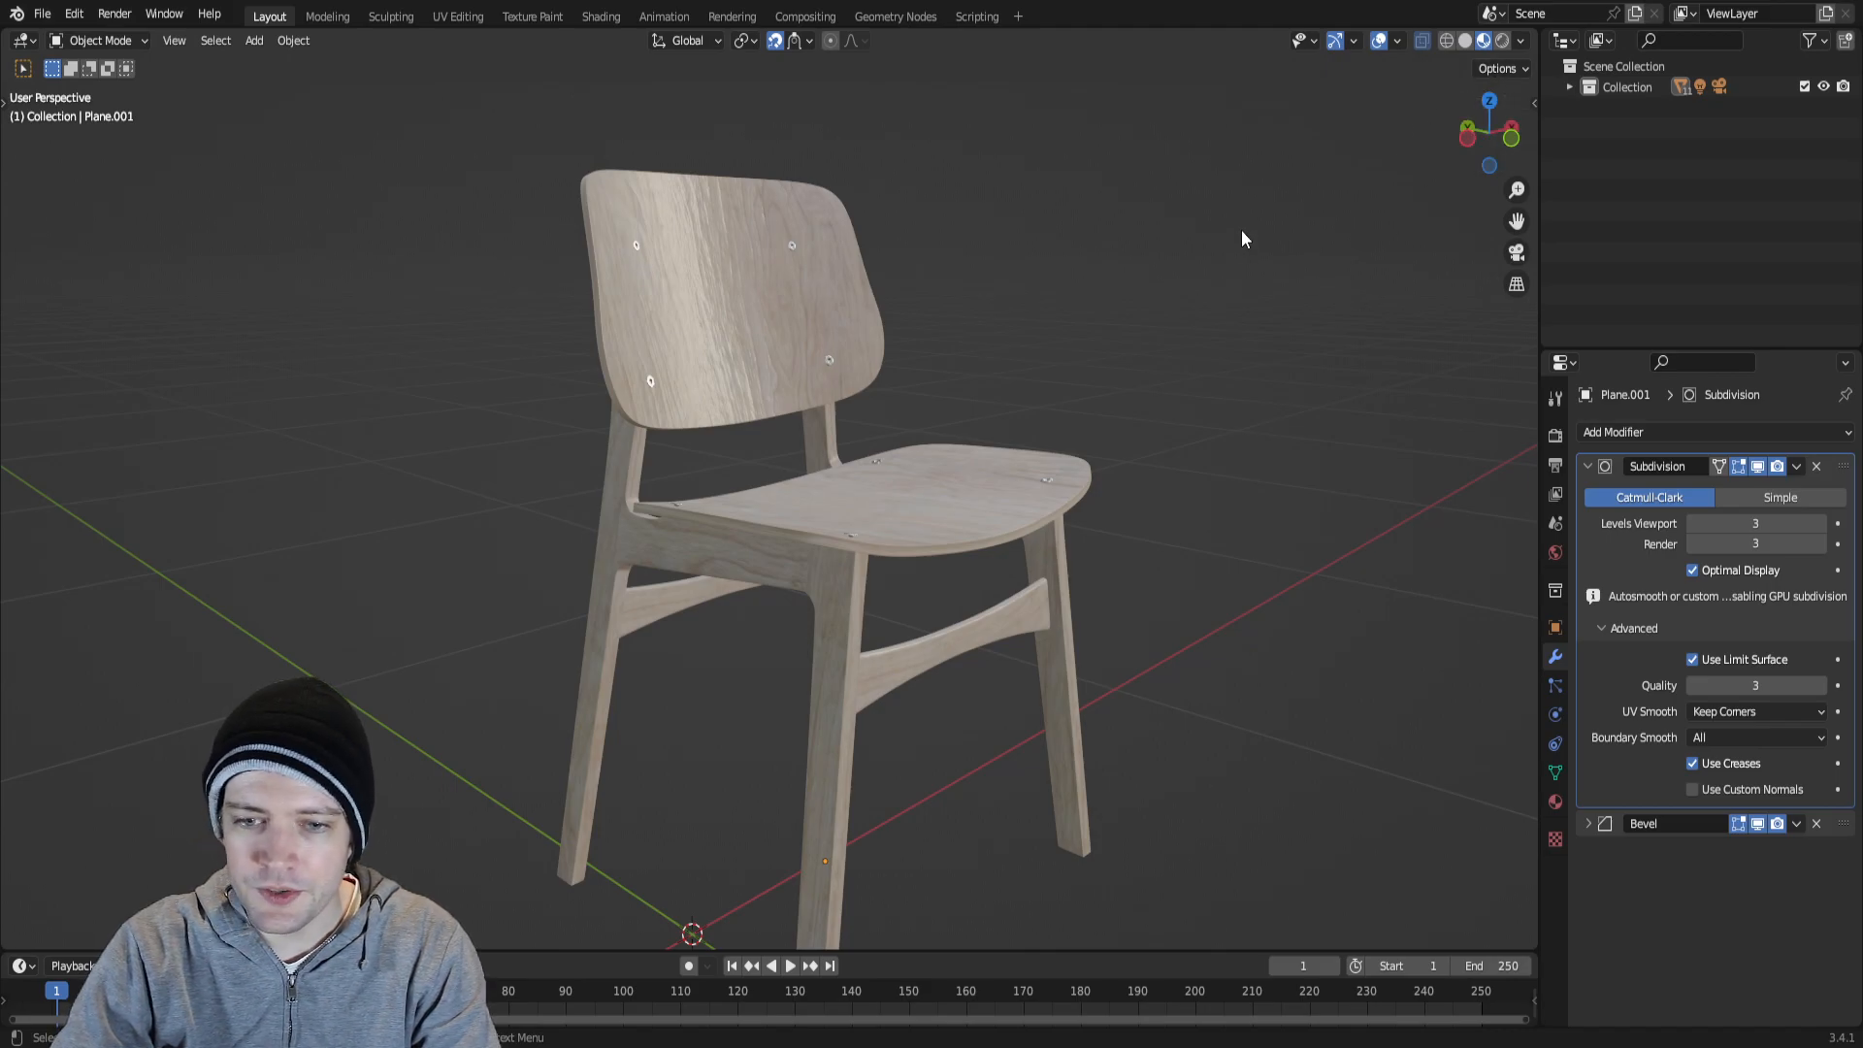
Show the chair in Rendered shading and examine the lit wood and bolts on the seat and backrest.
click(1501, 40)
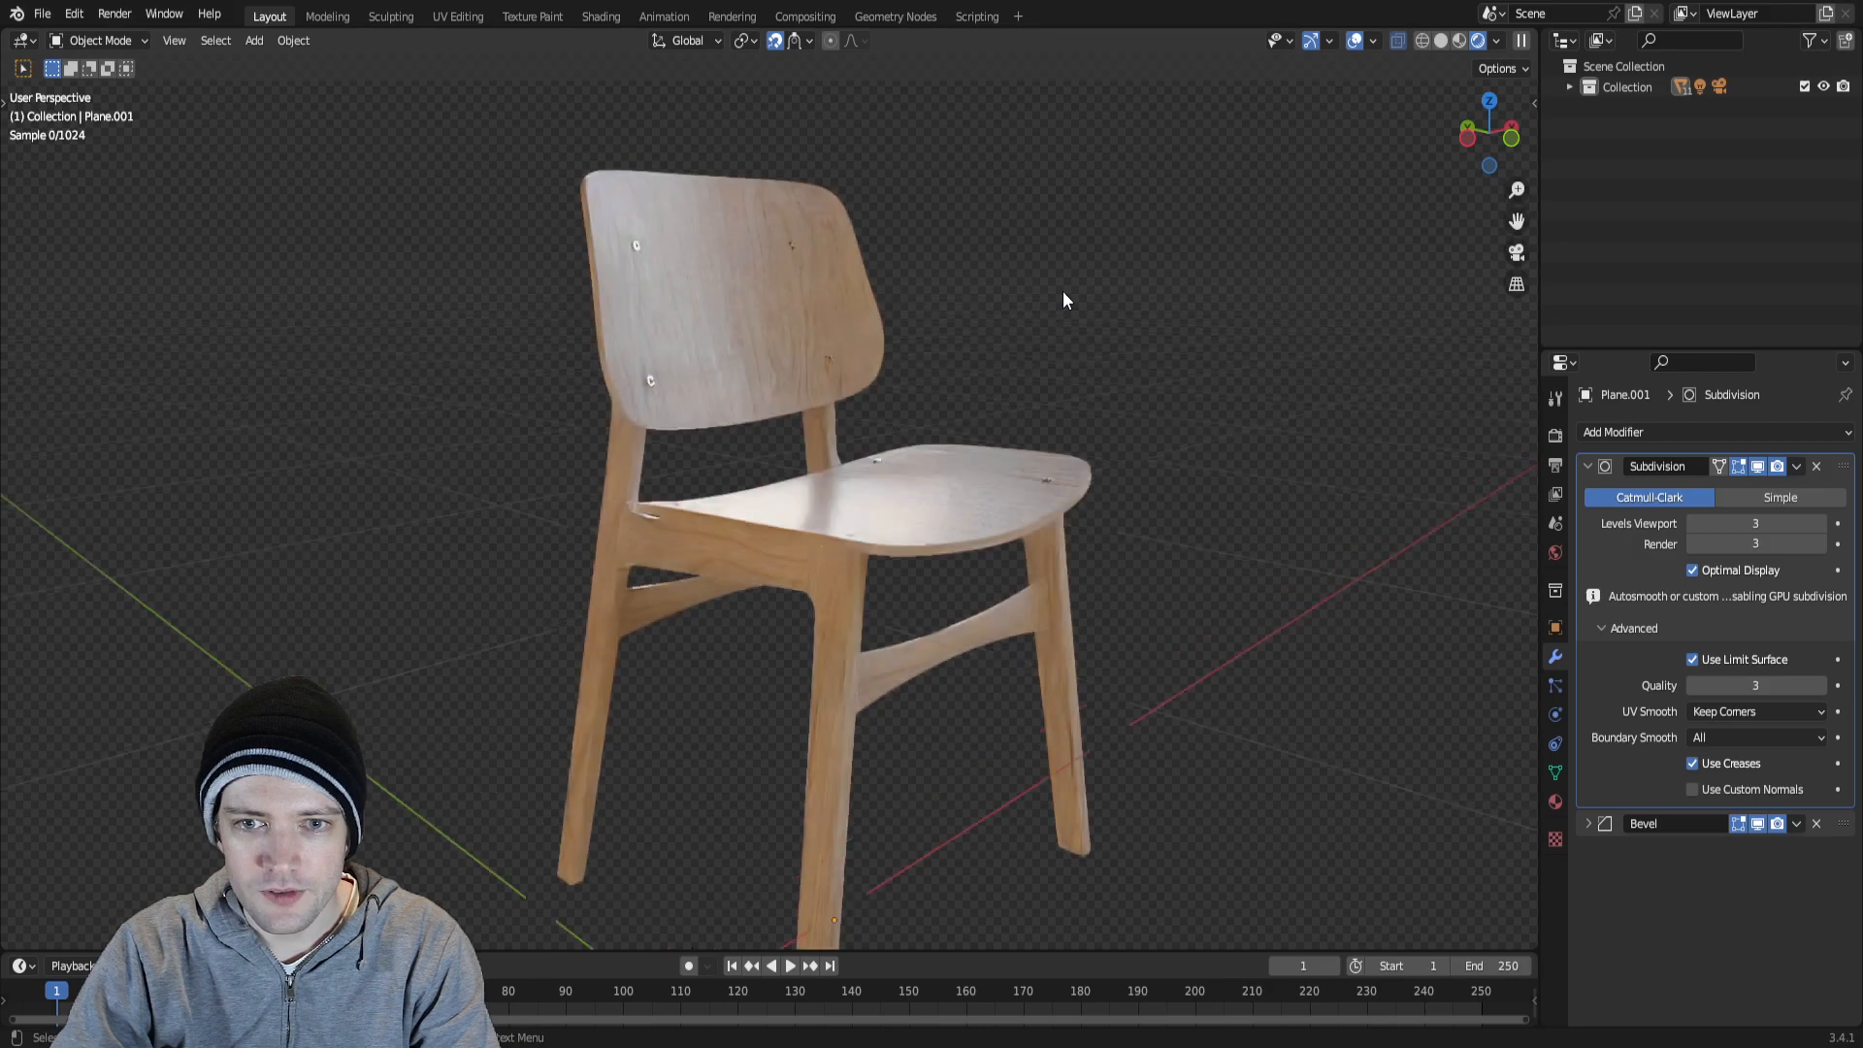
scroll(1063, 293, up, 2)
middle_drag(1152, 311, 1091, 384)
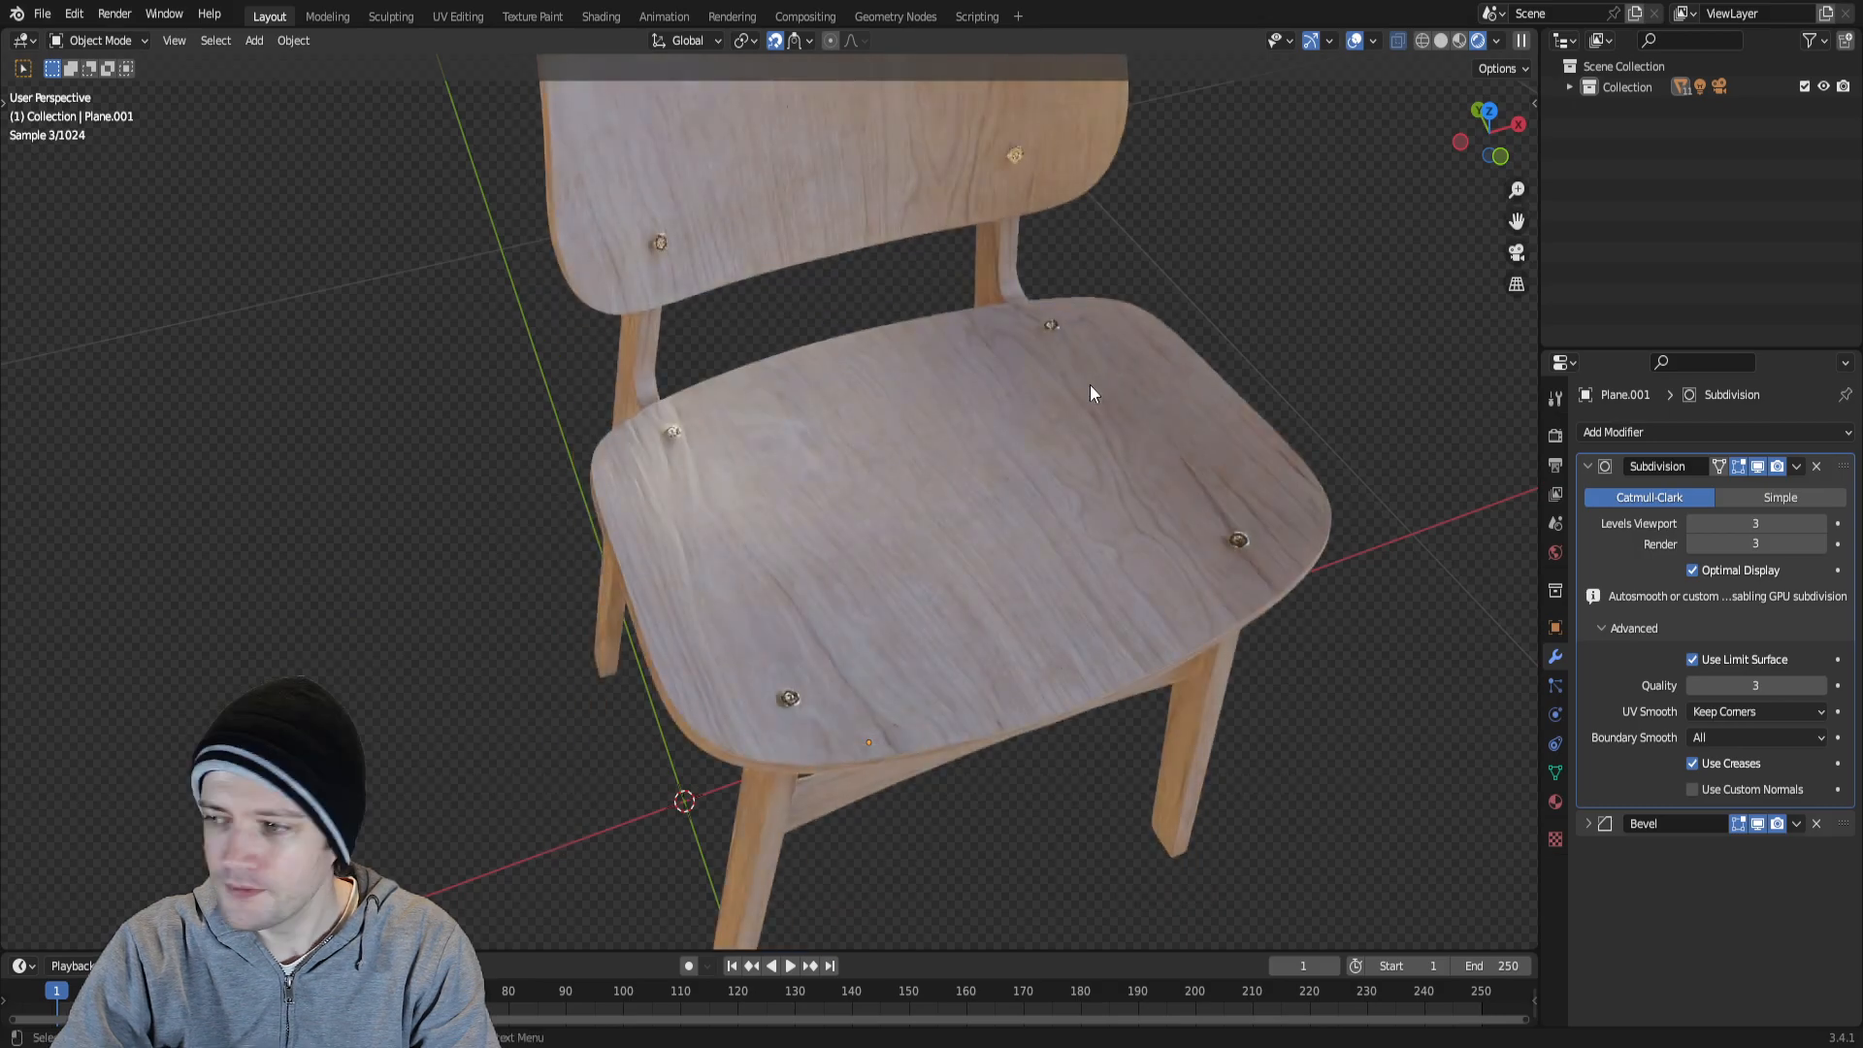
mouse_move(1096, 355)
middle_down()
mouse_move(1058, 270)
mouse_move(1084, 250)
mouse_move(1011, 504)
mouse_move(1019, 407)
mouse_move(933, 495)
mouse_move(945, 485)
middle_up()
Set the viewport to Solid shading with X-ray off and frame the whole chair.
click(1442, 40)
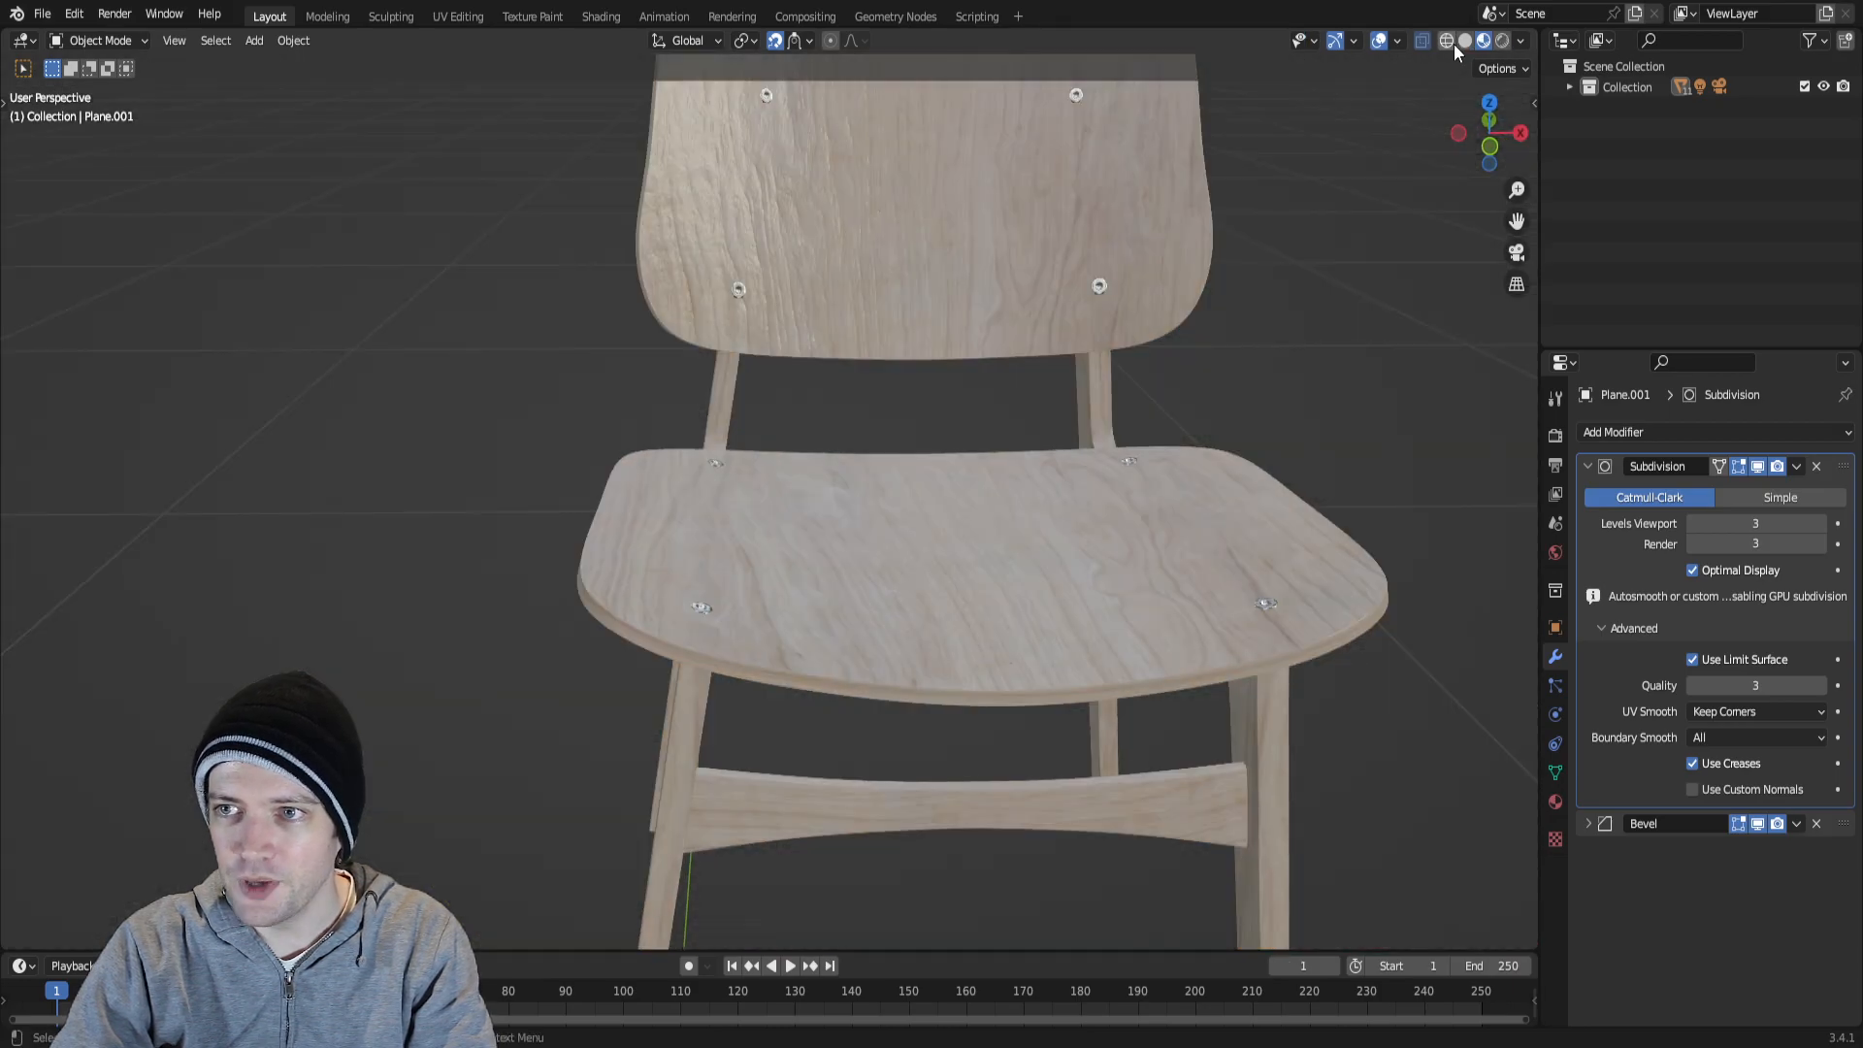
key(alt+z)
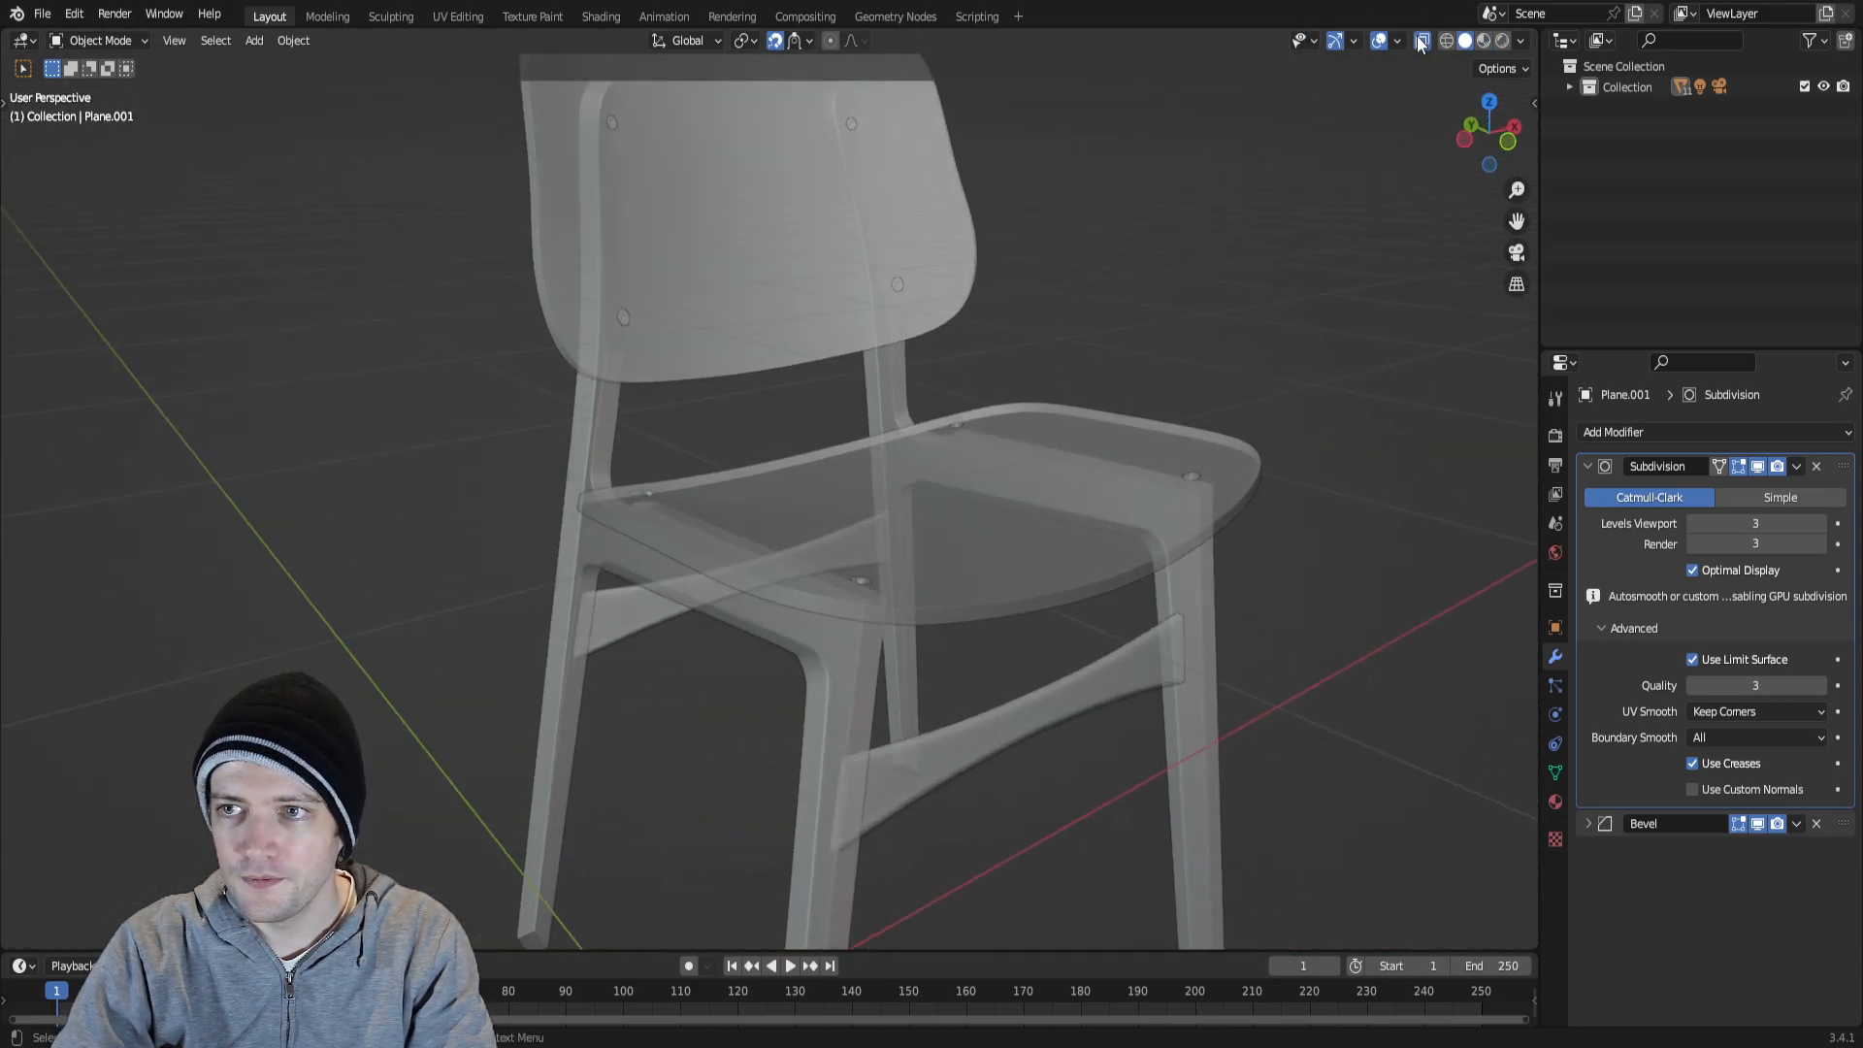
click(1423, 40)
scroll(1001, 387, down, 2)
shift+middle_drag(1016, 437, 1021, 265)
scroll(1086, 365, down, 1)
shift+middle_drag(1085, 371, 1086, 452)
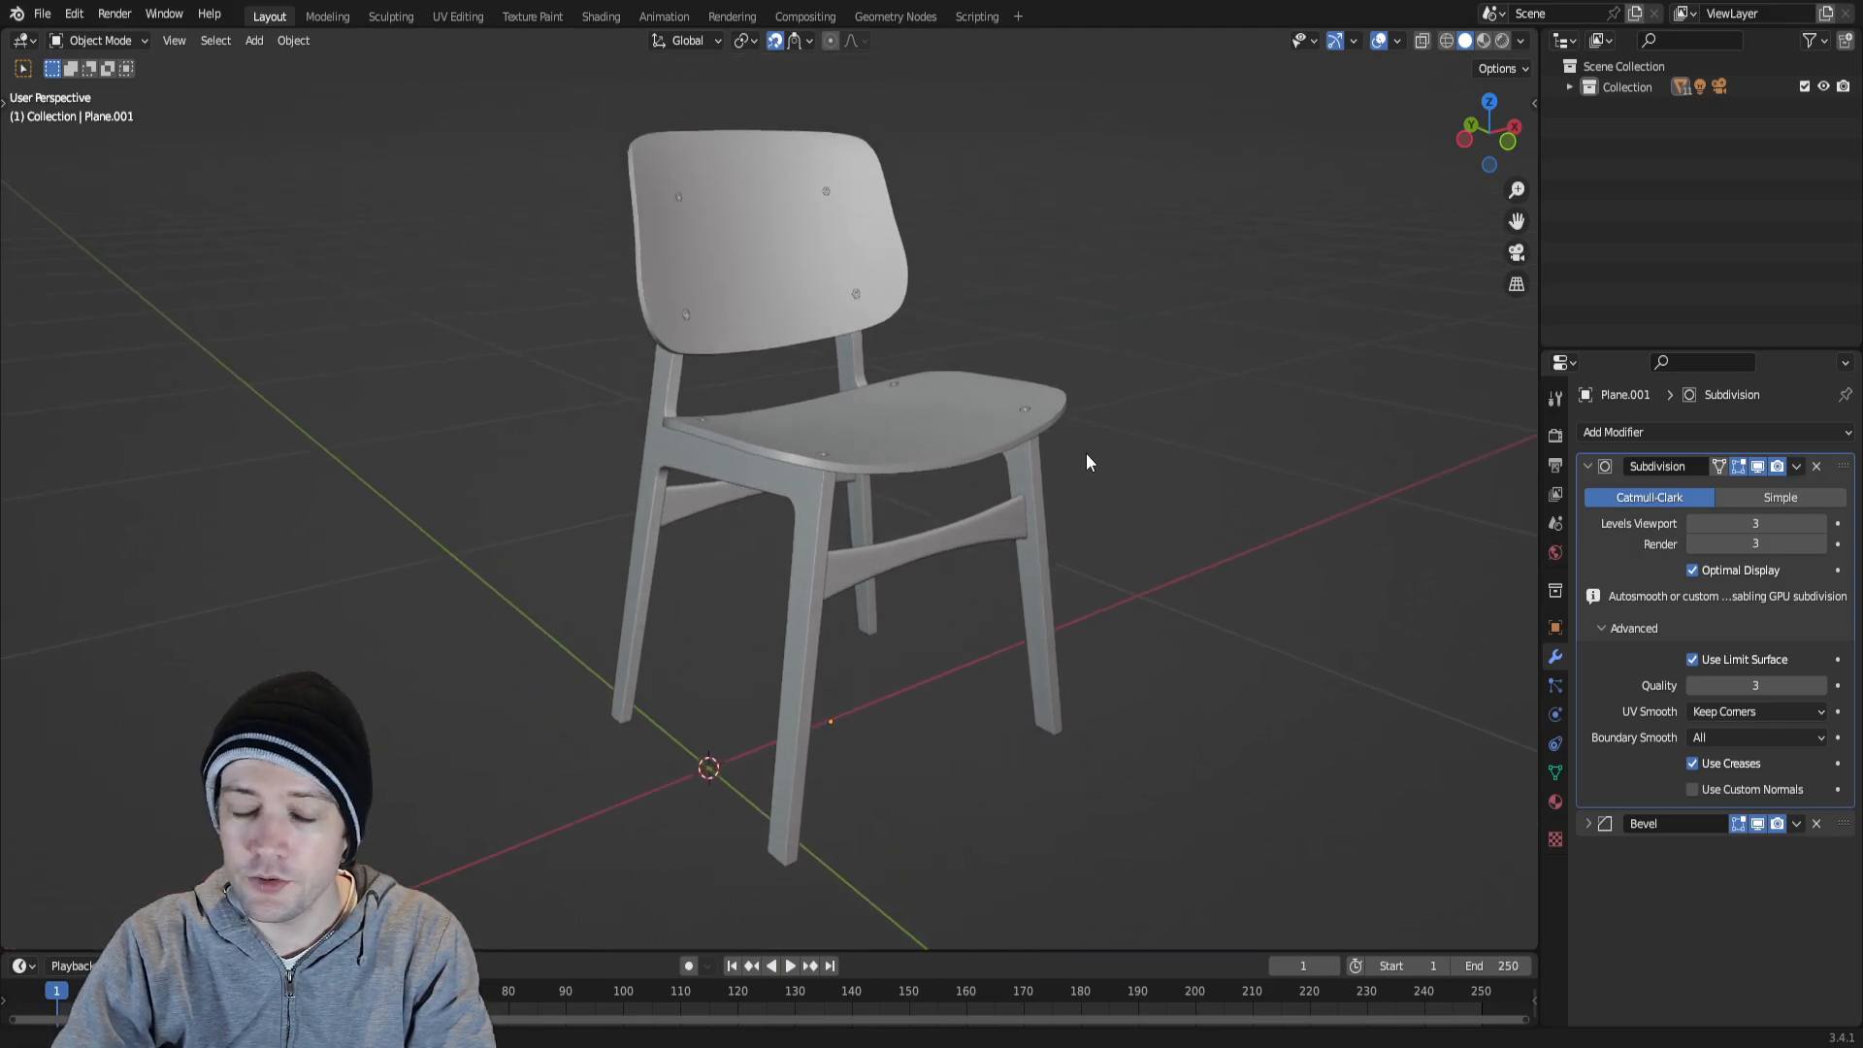
Show the whole chair in front orthographic view.
mouse_move(974, 444)
shift+middle_down()
mouse_move(1025, 438)
mouse_move(1019, 470)
shift+middle_up()
key(KP_1)
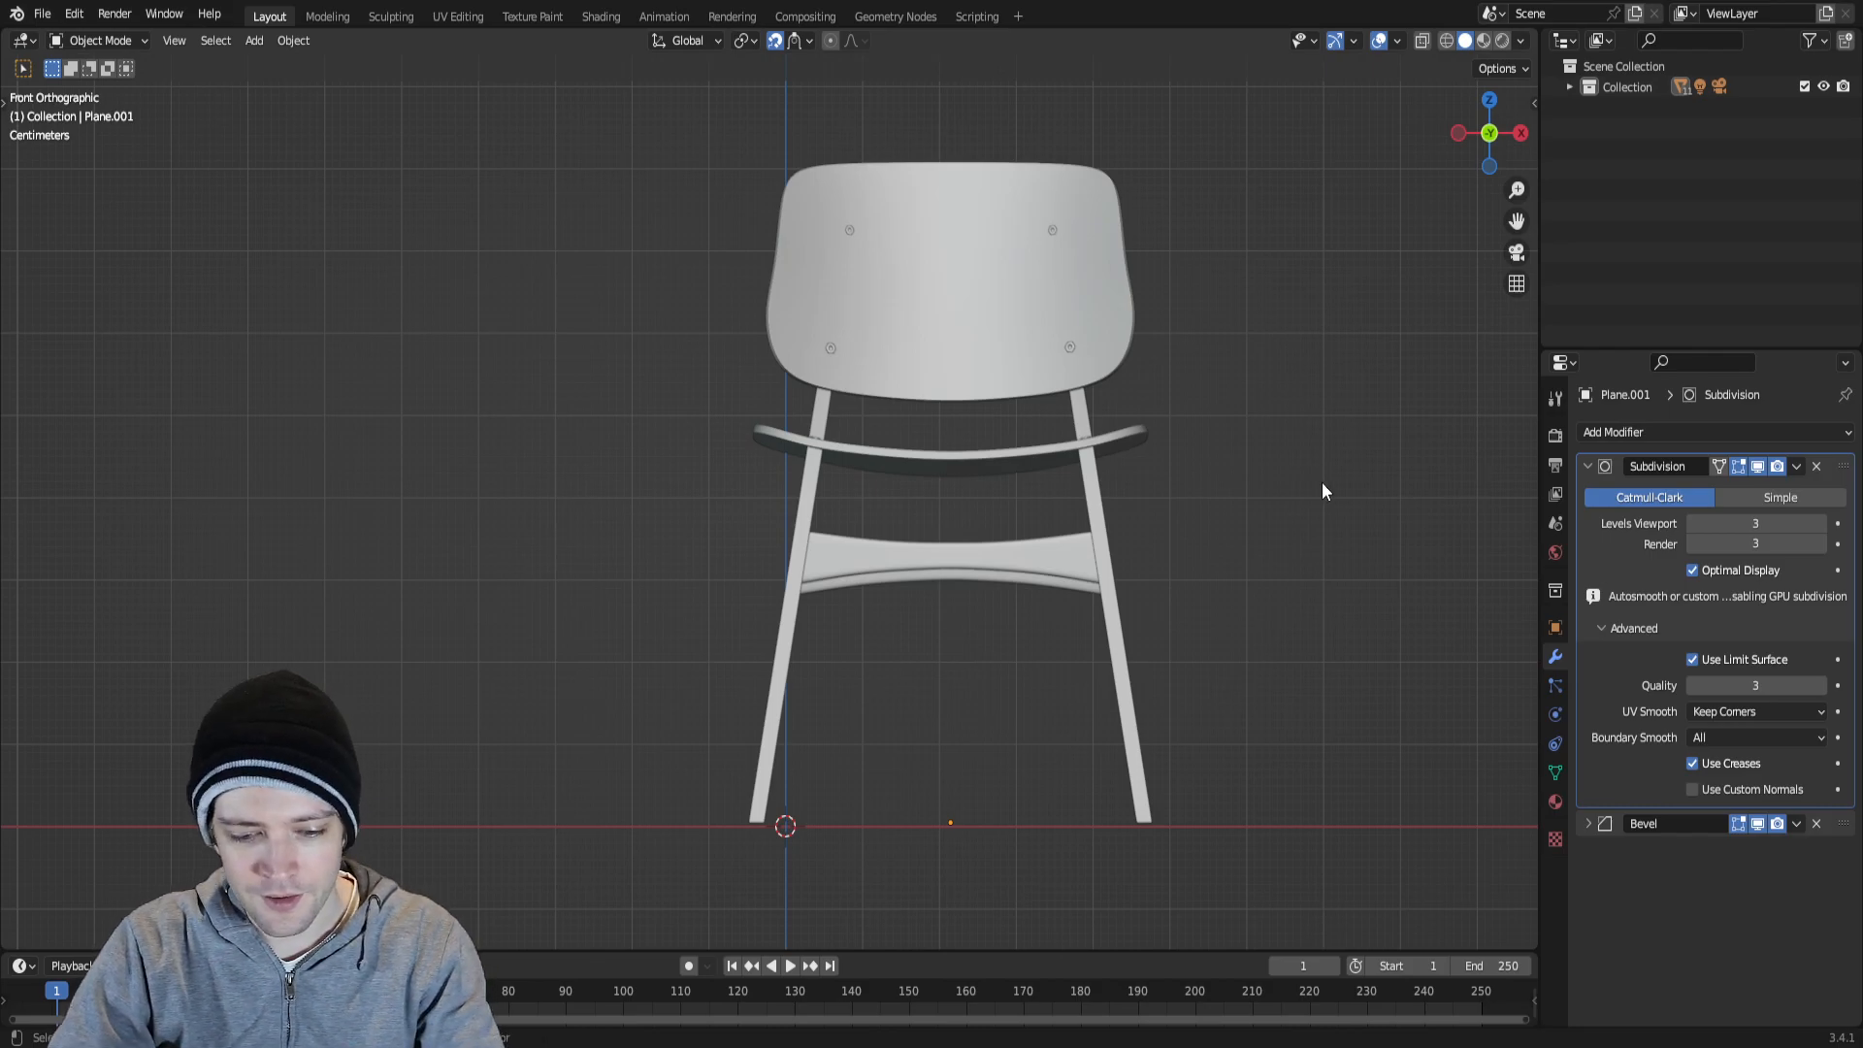
shift+middle_drag(1321, 481, 1268, 476)
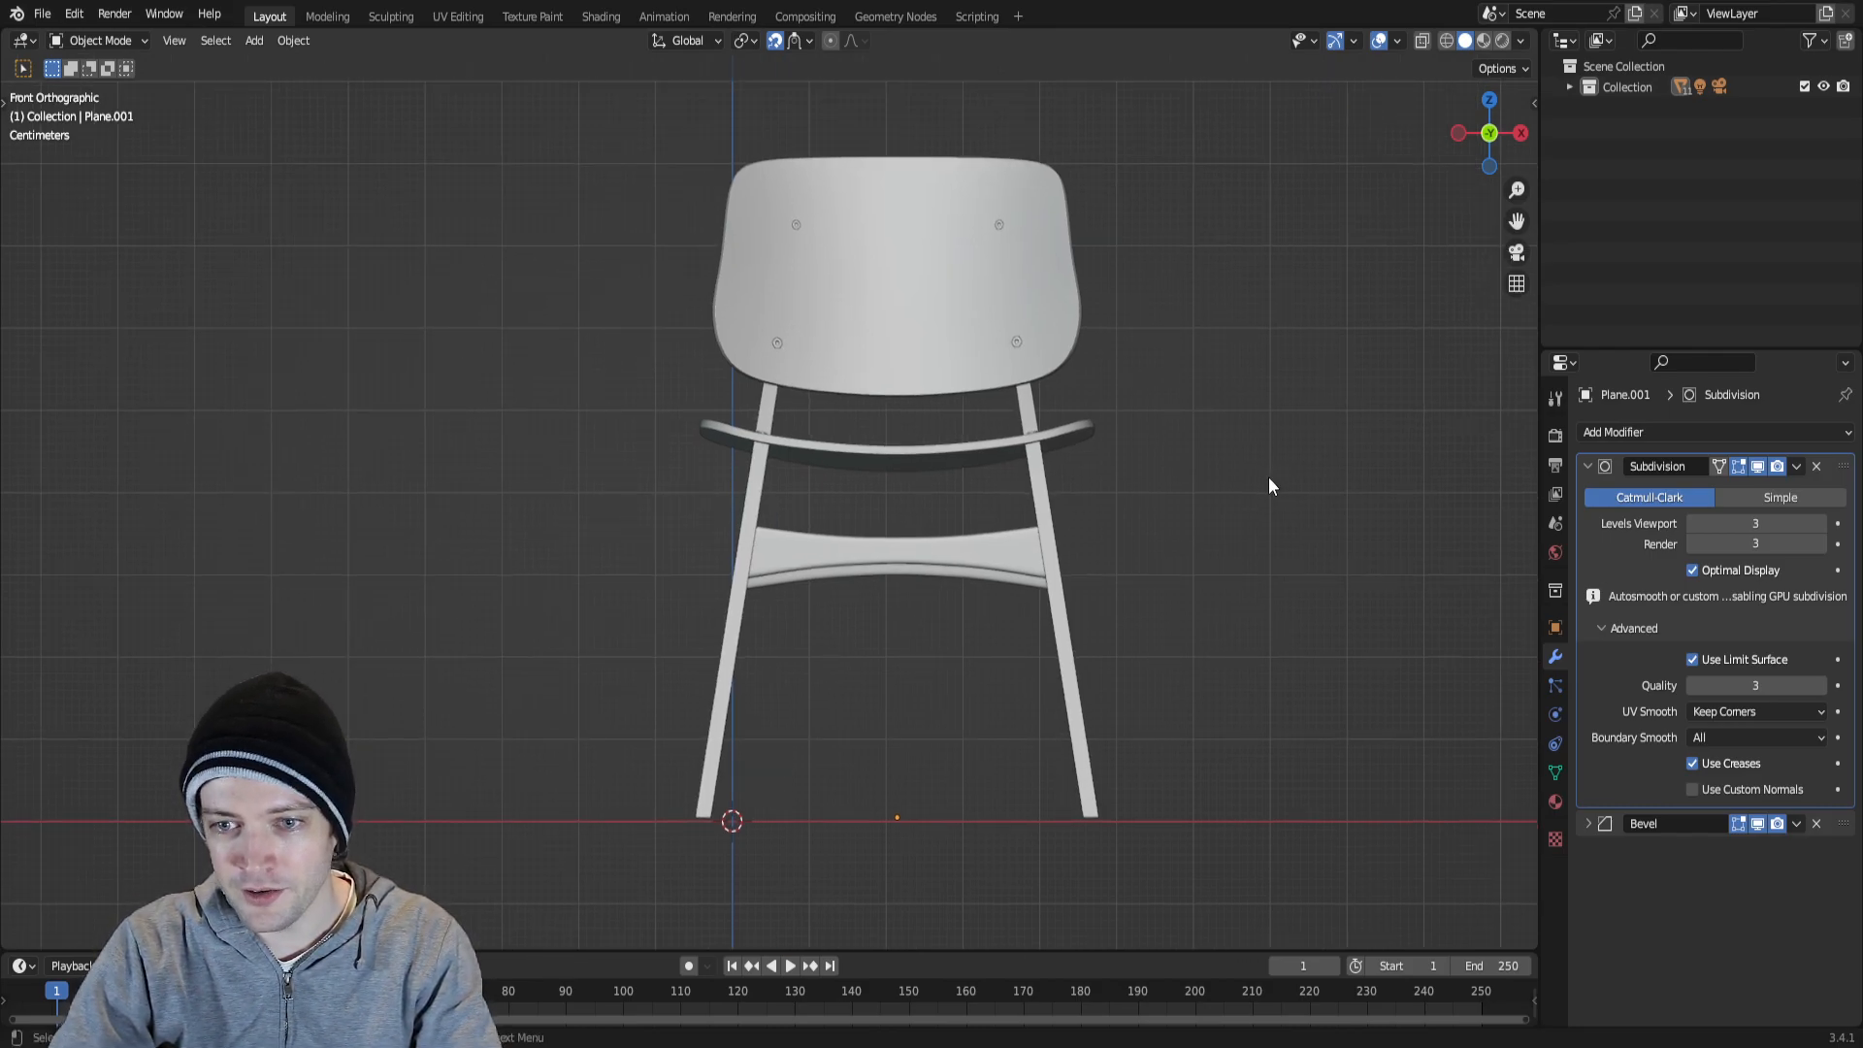